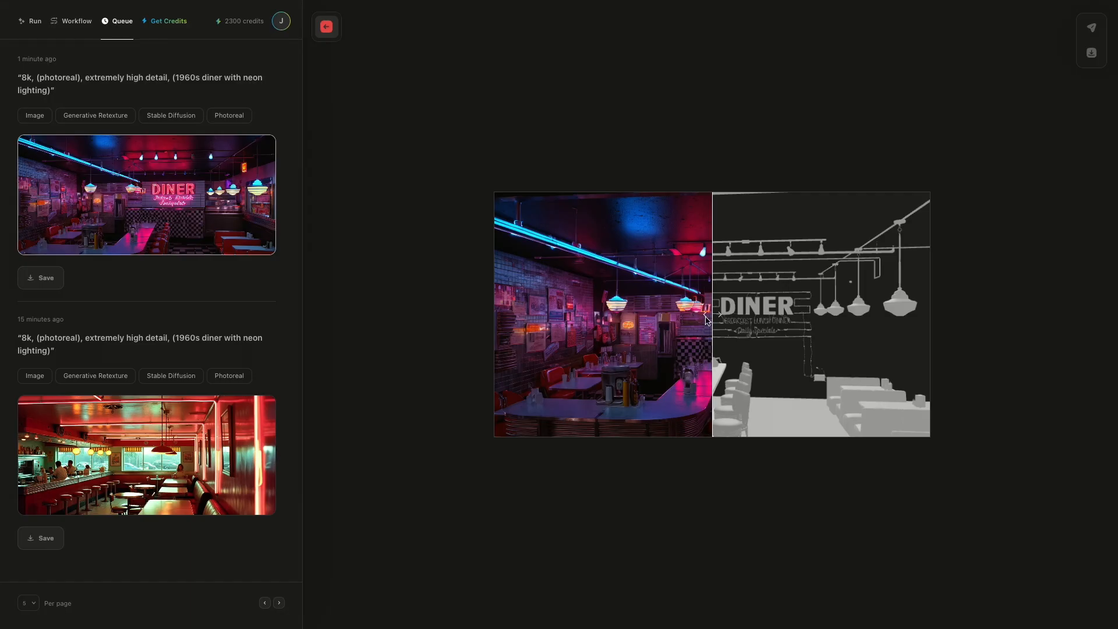
- Compare the neon diner and steampunk bar renders with the grayboxed scene by moving the comparison divider
{"action": "left_click_drag", "start_coordinate": [710, 318], "coordinate": [580, 318]}
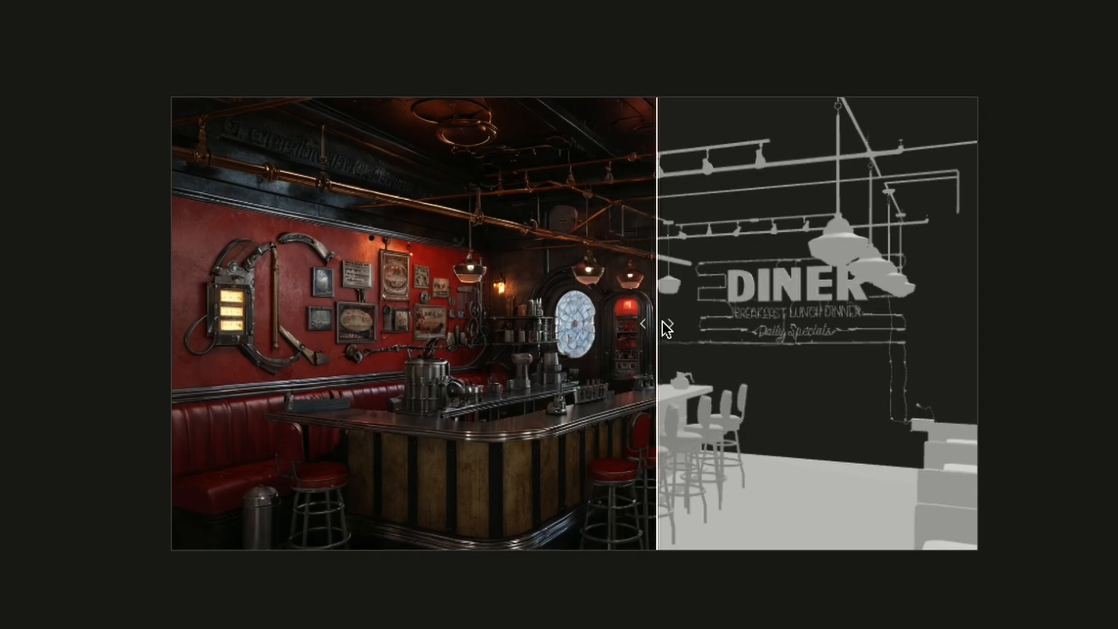
{"action": "left_click_drag", "start_coordinate": [658, 324], "coordinate": [929, 332]}
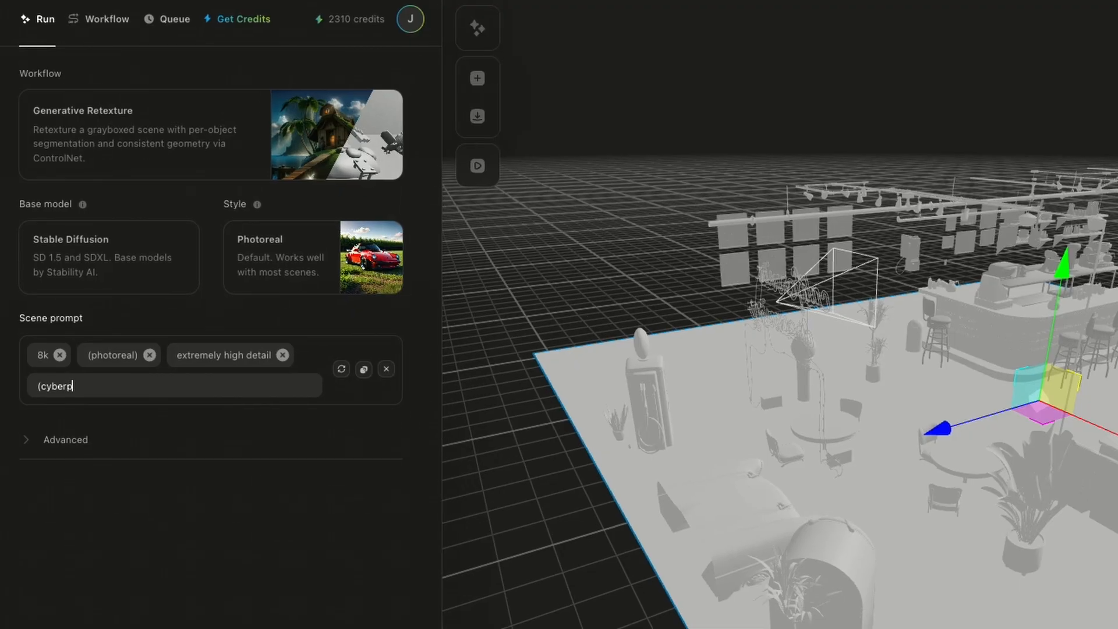
- Enter "(cyberpunk diner" as an additional tag in the scene prompt
{"action": "type", "text": "unk diner"}
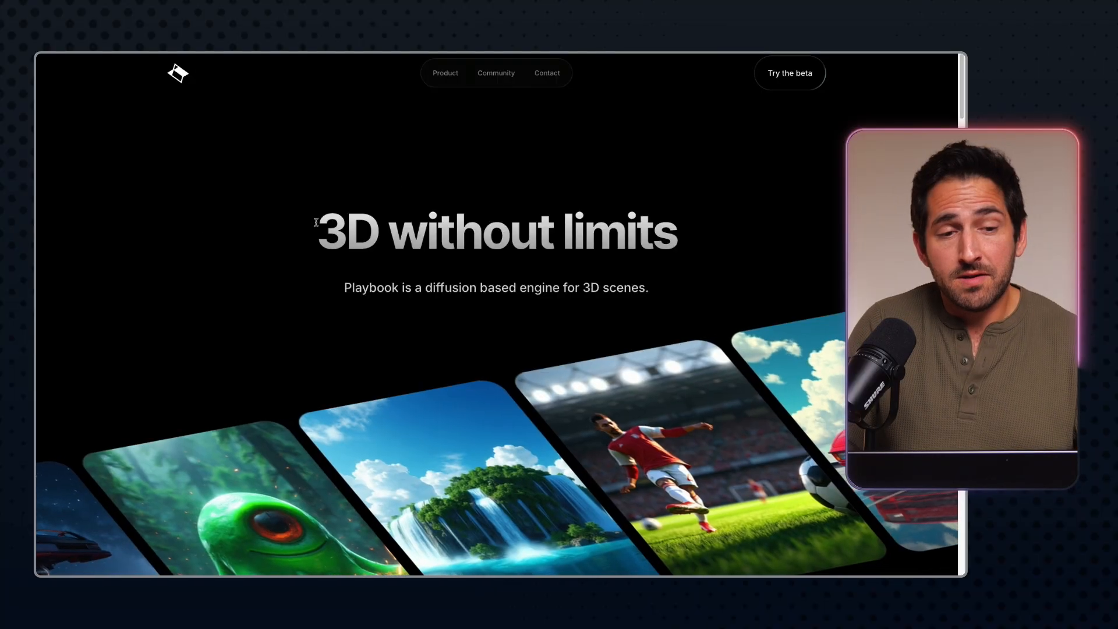
- Switch to the Playbook editor's browser tab with the 3D diner scene and skip the guided tour
{"action": "mouse_move", "coordinate": [66, 236]}
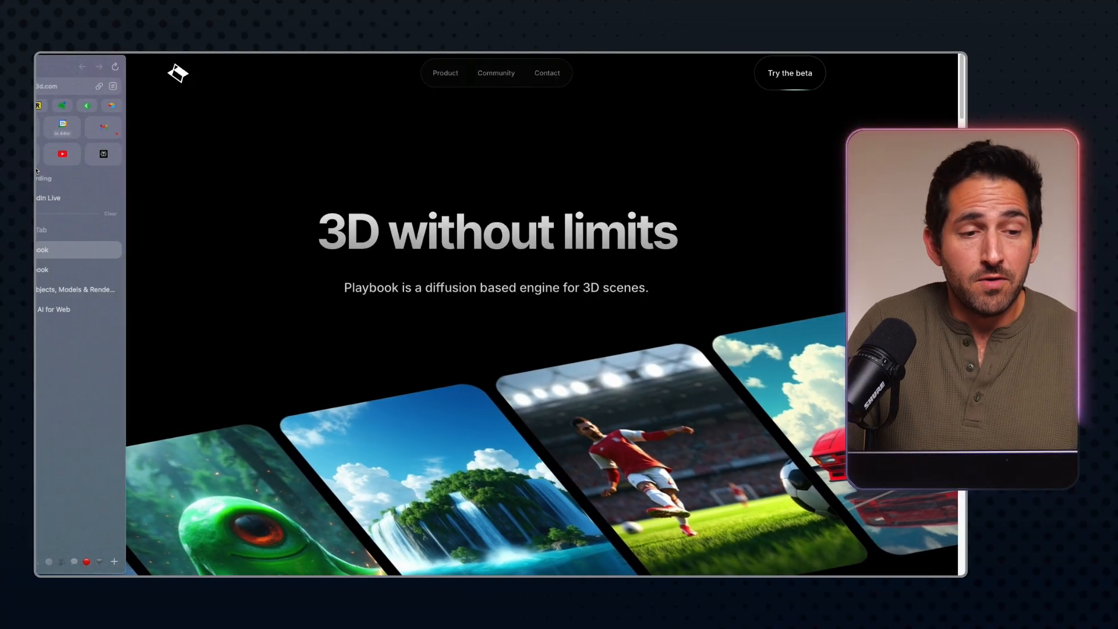
{"action": "left_click", "coordinate": [84, 267]}
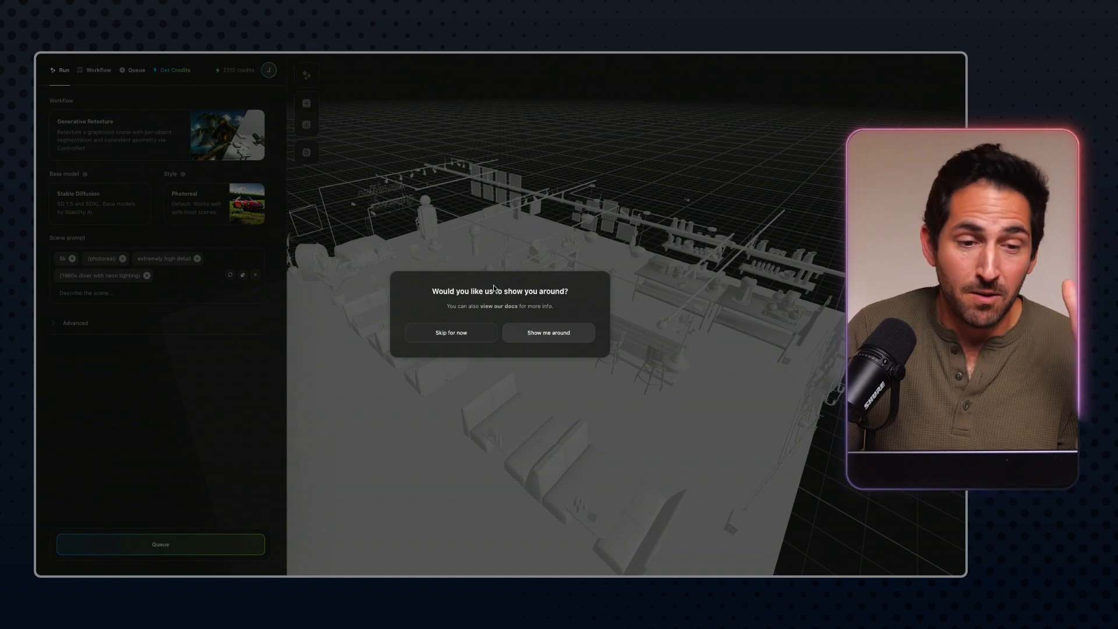
{"action": "left_click", "coordinate": [461, 334]}
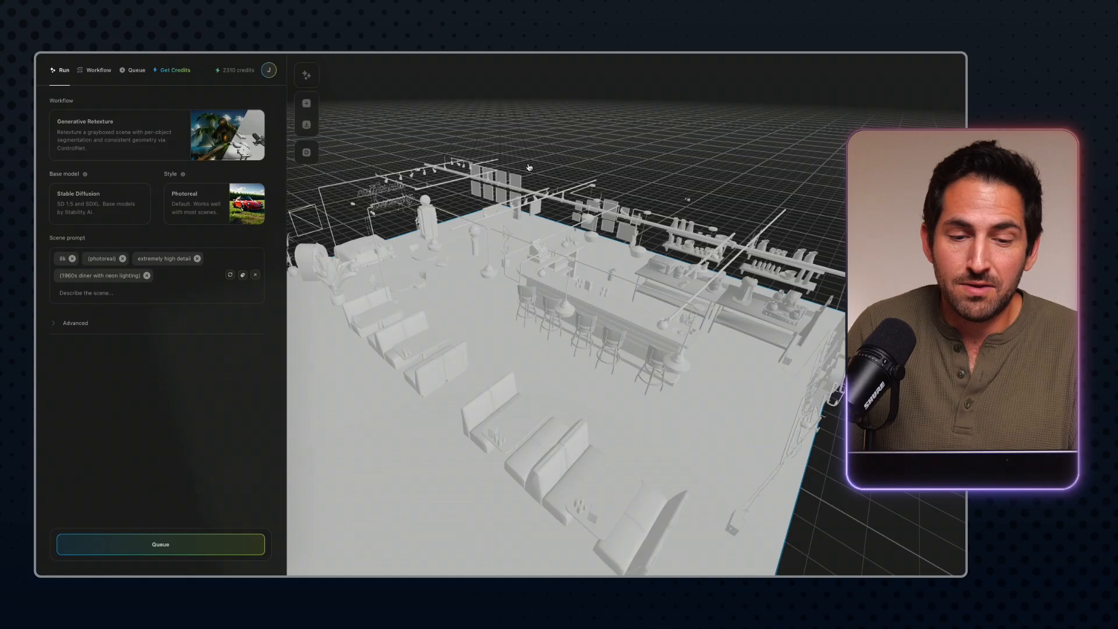
- Select the camera near the diner's small round tables and raise it vertically
{"action": "left_click_drag", "start_coordinate": [557, 139], "coordinate": [606, 126]}
{"action": "scroll", "coordinate": [557, 258], "scroll_direction": "up", "scroll_amount": 8}
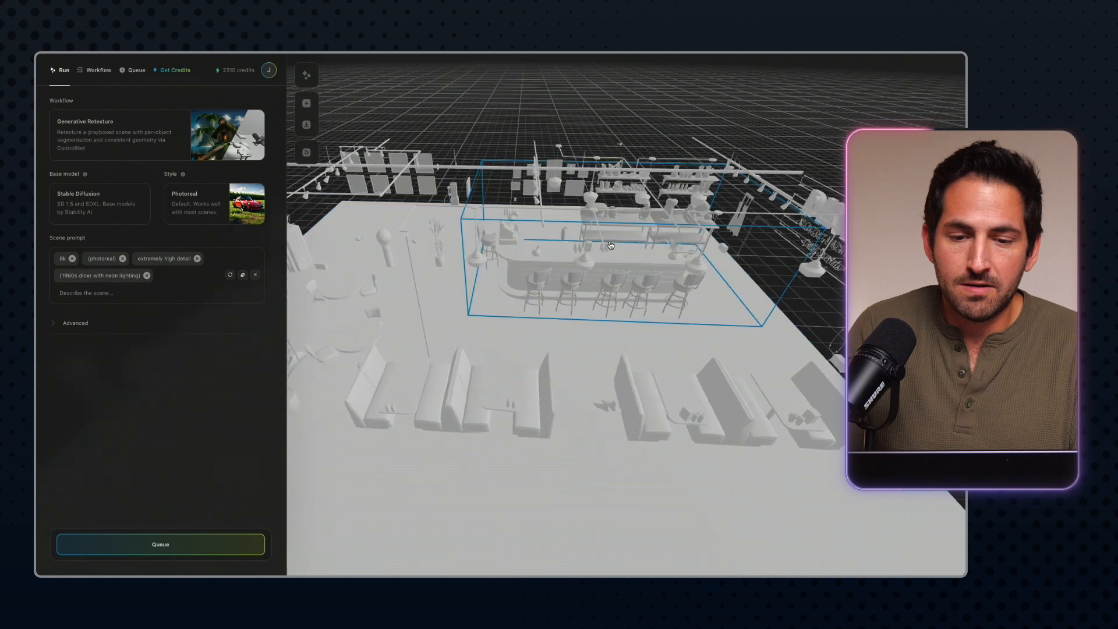
{"action": "scroll", "coordinate": [558, 258], "scroll_direction": "down", "scroll_amount": 3}
{"action": "right_click_drag", "start_coordinate": [425, 130], "coordinate": [492, 108]}
{"action": "right_click_drag", "start_coordinate": [428, 273], "coordinate": [528, 294]}
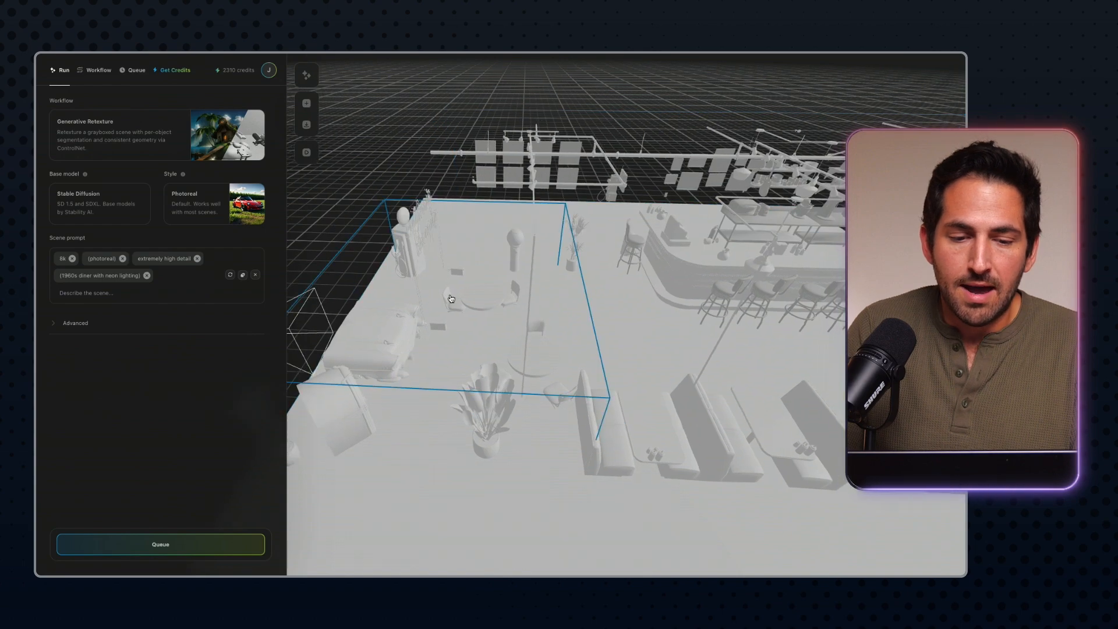
{"action": "scroll", "coordinate": [451, 299], "scroll_direction": "down", "scroll_amount": 3}
{"action": "left_click_drag", "start_coordinate": [431, 320], "coordinate": [459, 315]}
{"action": "left_click", "coordinate": [459, 317]}
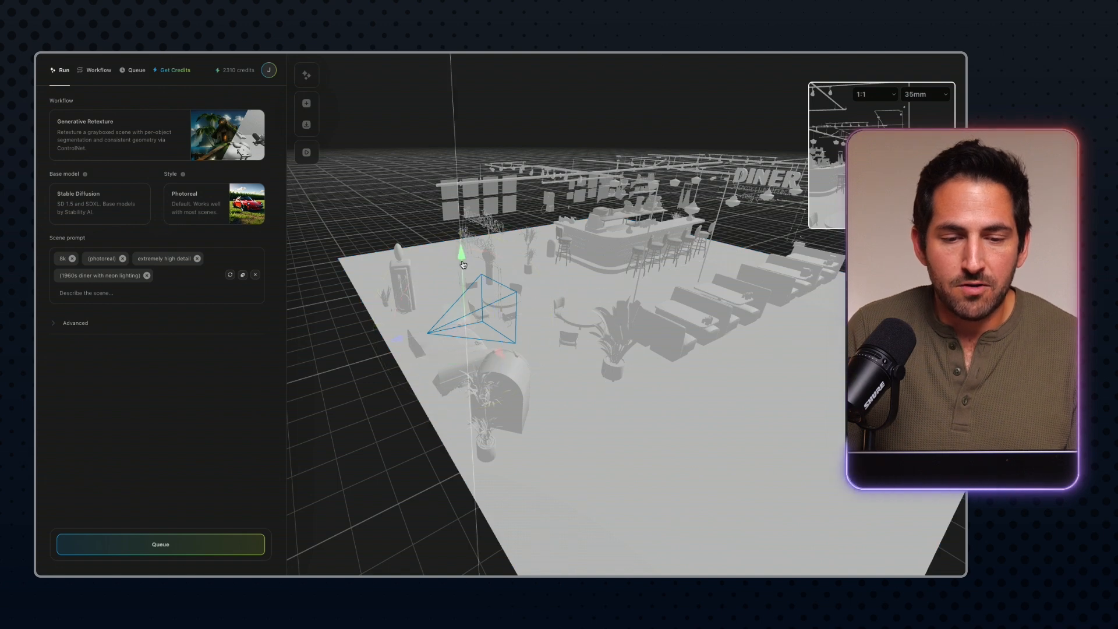
{"action": "left_click_drag", "start_coordinate": [463, 264], "coordinate": [464, 226]}
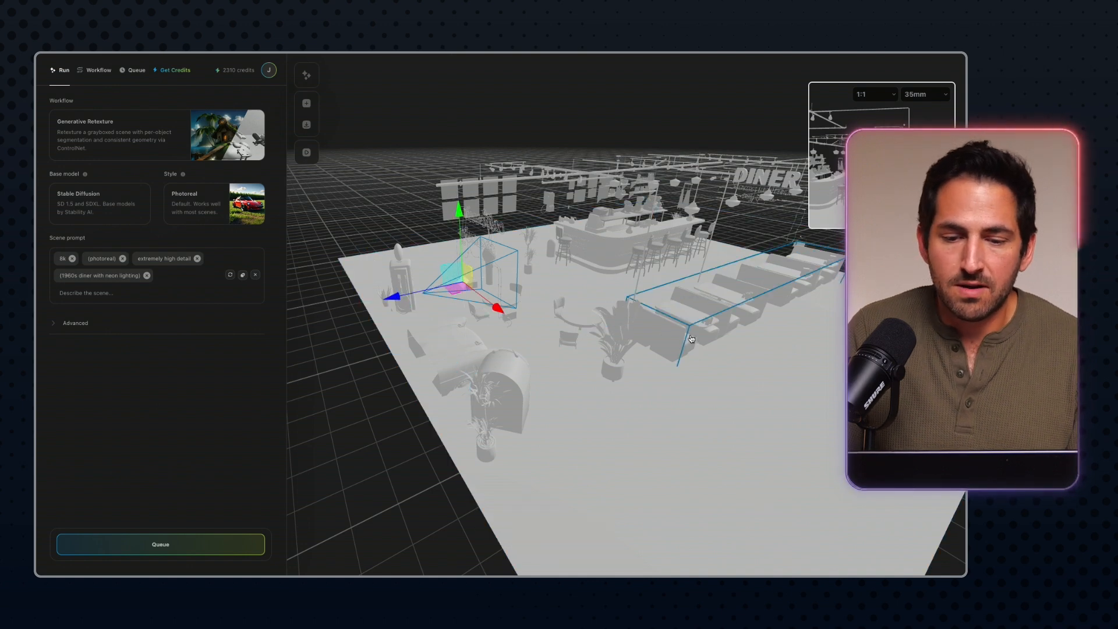
- Select the row of booths and cycle its gizmo through the rotate and scale modes back to move
{"action": "left_click", "coordinate": [691, 339]}
{"action": "key", "text": "e"}
{"action": "key", "text": "r"}
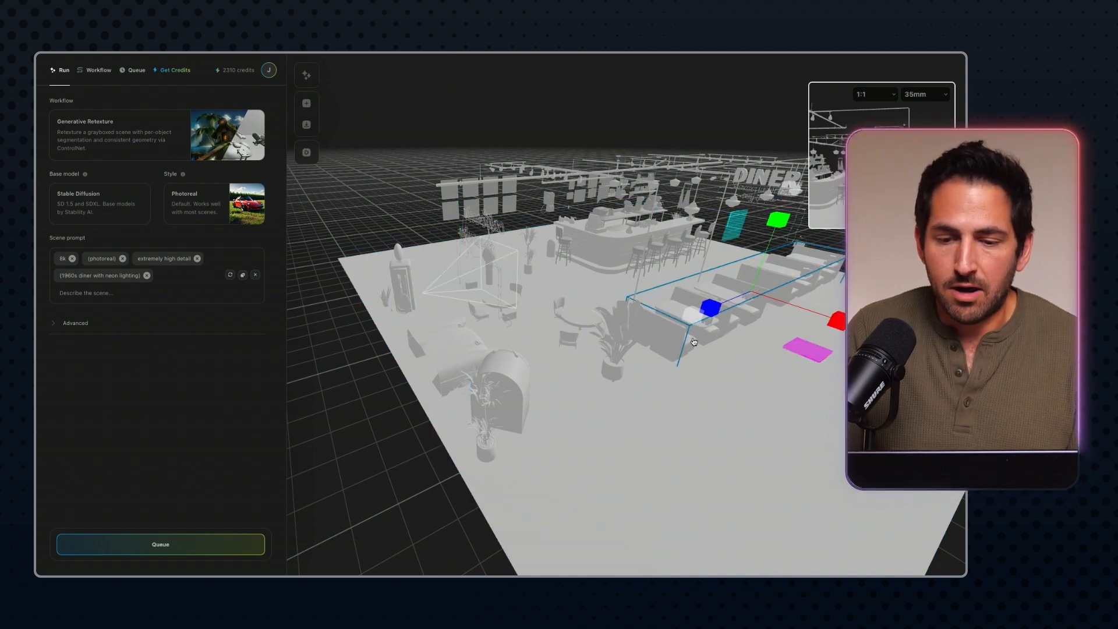
{"action": "key", "text": "w"}
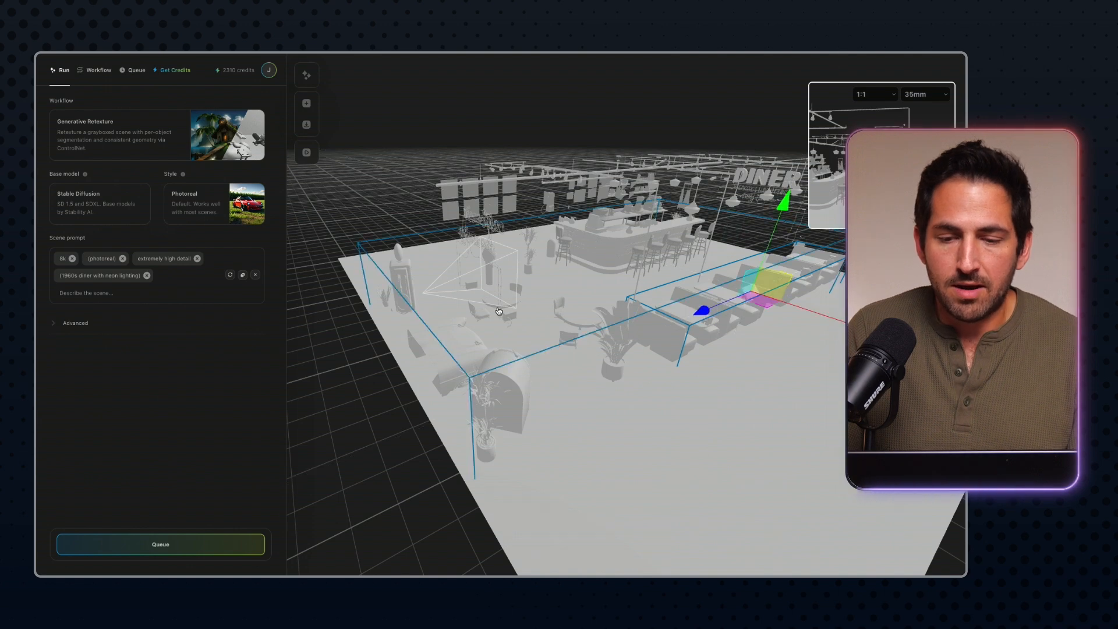
- Reselect the camera and reposition it horizontally above the round tables
{"action": "left_click", "coordinate": [460, 289]}
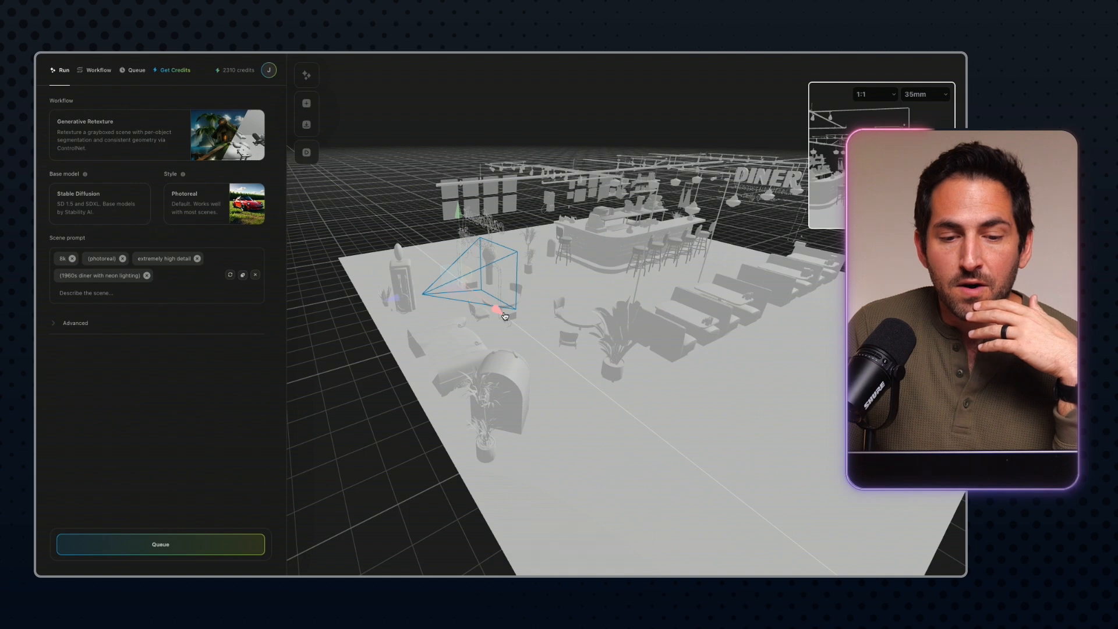
{"action": "left_click_drag", "start_coordinate": [405, 299], "coordinate": [436, 305]}
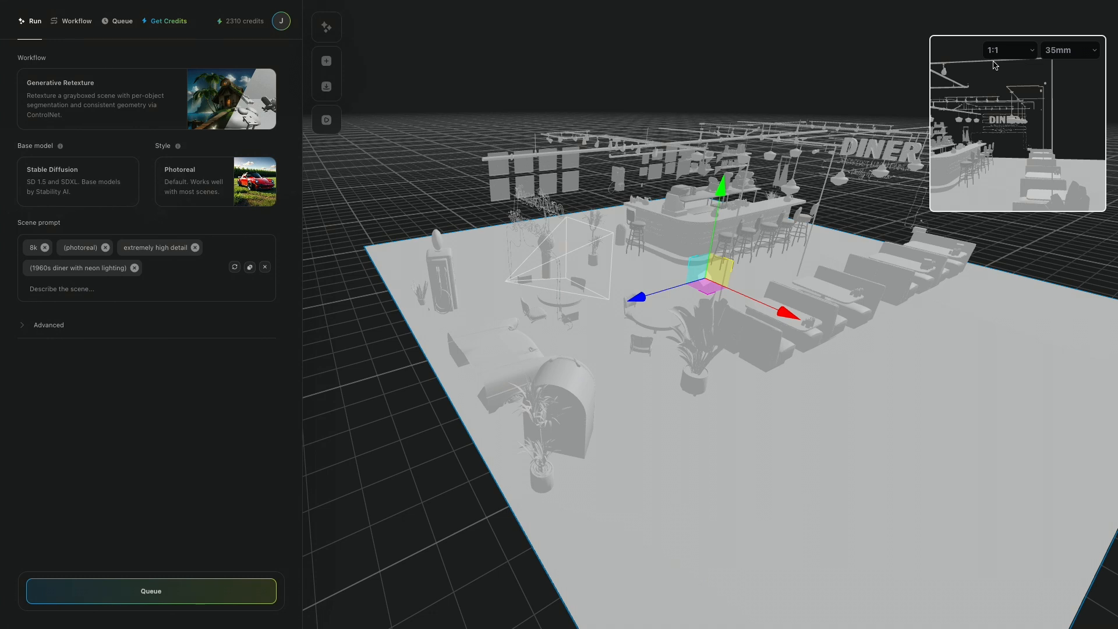
{"action": "left_click", "coordinate": [562, 248]}
{"action": "left_click_drag", "start_coordinate": [596, 306], "coordinate": [543, 296]}
- Set the camera's aspect ratio to 16:9 and its focal length to 50mm
{"action": "left_click", "coordinate": [1005, 63]}
{"action": "left_click", "coordinate": [1010, 95]}
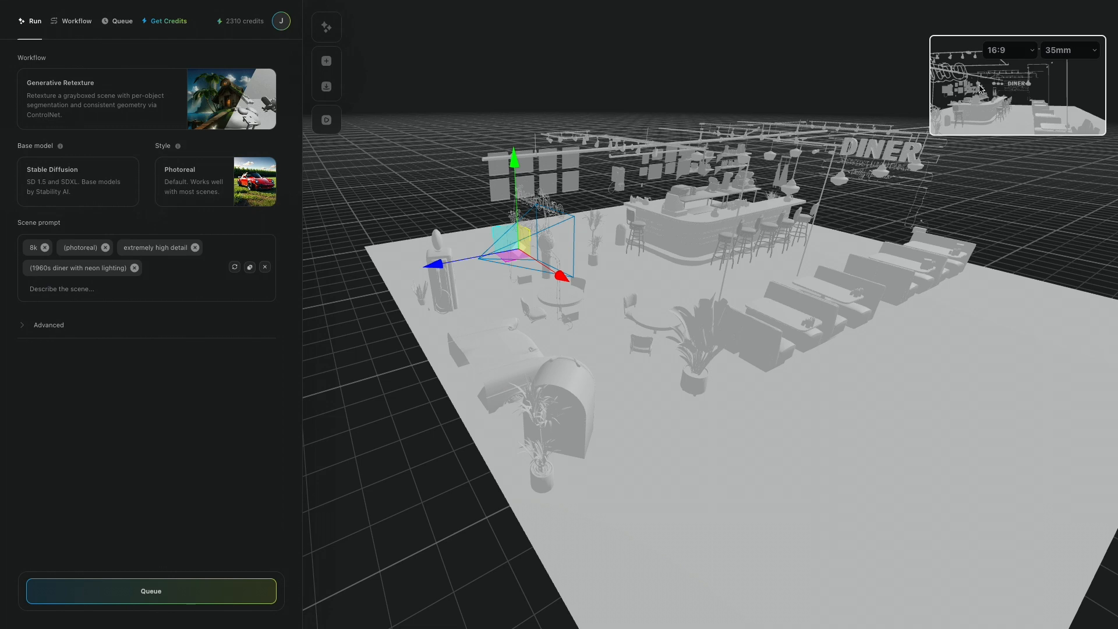
{"action": "left_click", "coordinate": [1065, 56]}
{"action": "left_click", "coordinate": [1065, 135]}
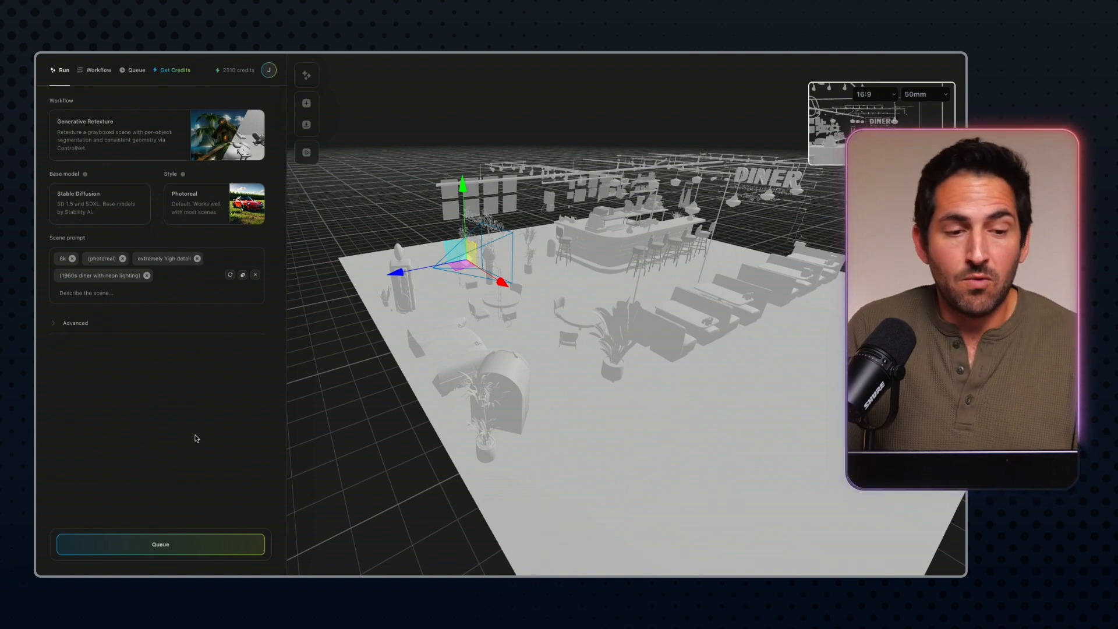
- Review the available workflows, keeping Generative Retexture selected
{"action": "left_click", "coordinate": [91, 149]}
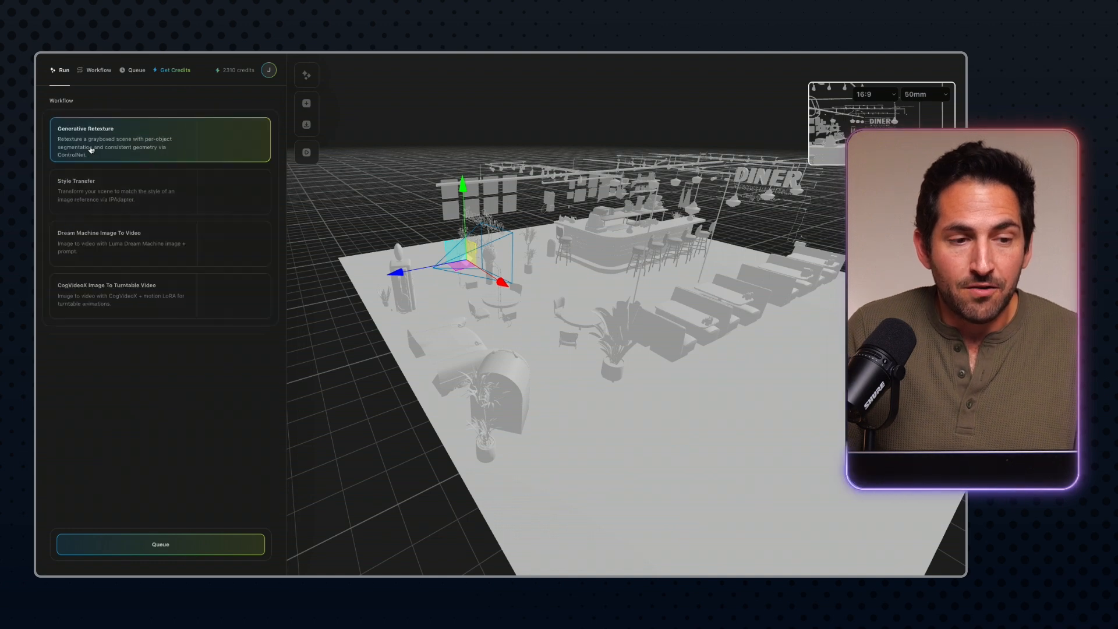
{"action": "left_click", "coordinate": [195, 427]}
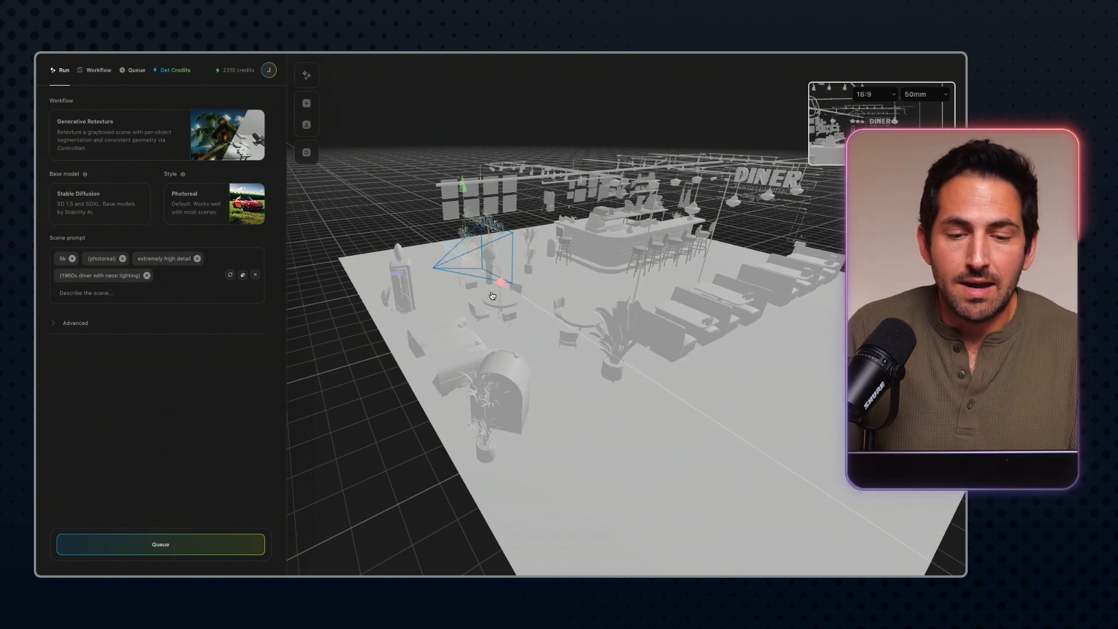
- Slide the camera horizontally along its blue axis to reframe the diner
{"action": "left_click_drag", "start_coordinate": [400, 276], "coordinate": [525, 256]}
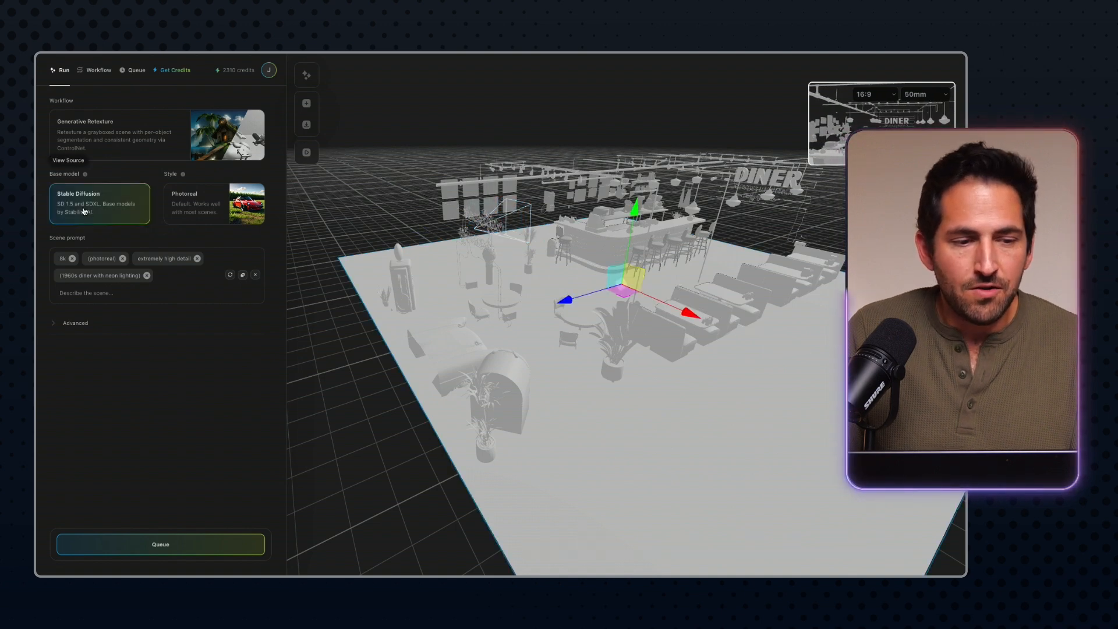
- Review the base model and style options, keeping Stable Diffusion and Photoreal
{"action": "left_click", "coordinate": [103, 210]}
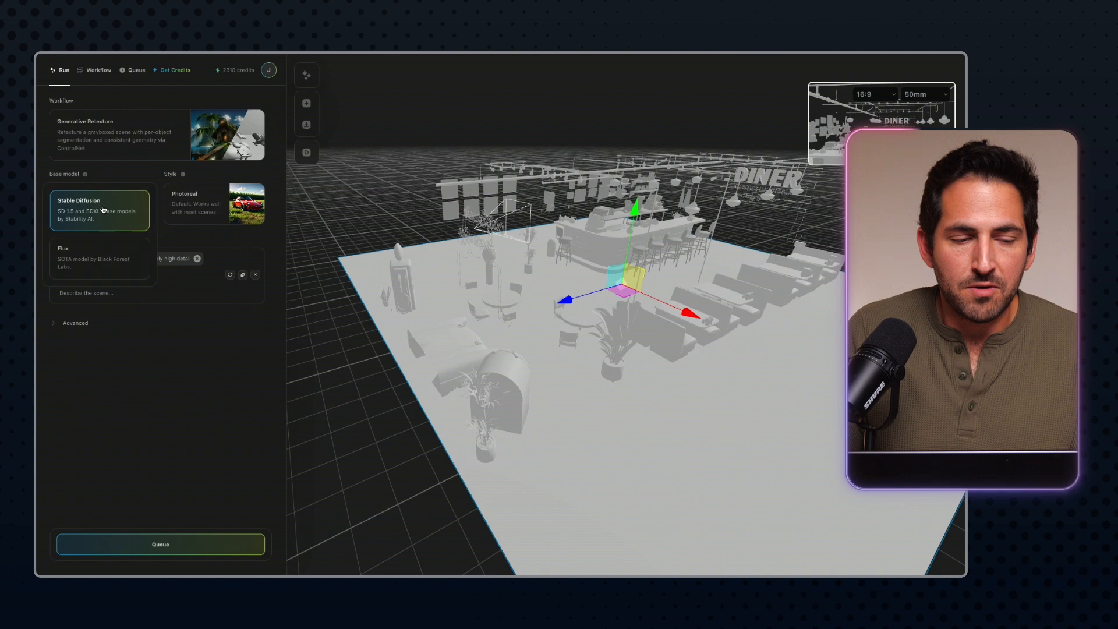
{"action": "left_click", "coordinate": [105, 207]}
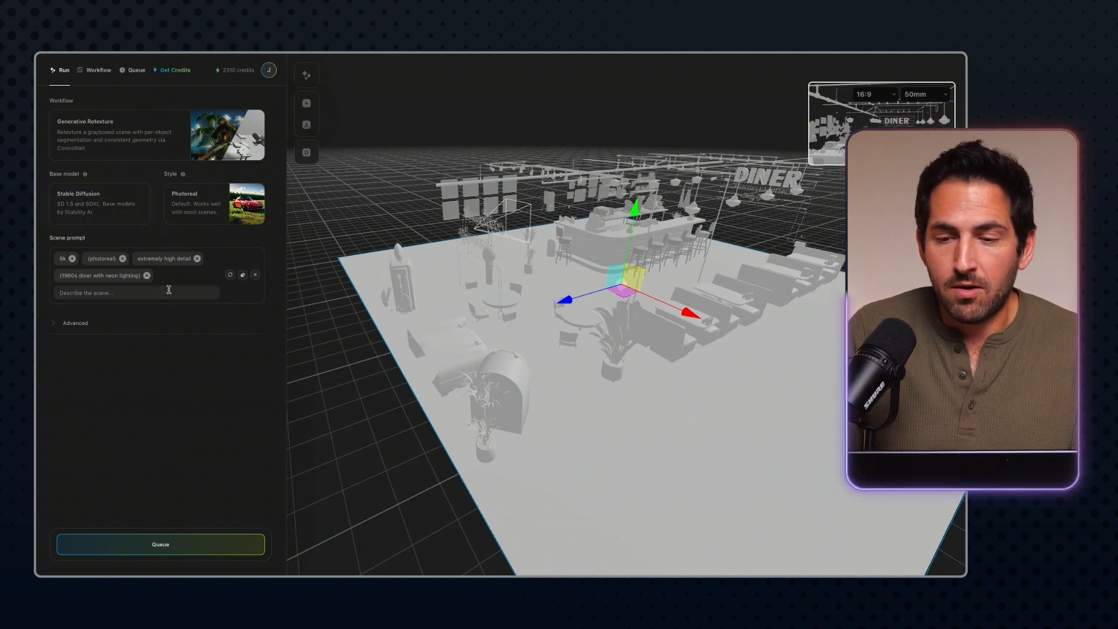
{"action": "left_click", "coordinate": [192, 206]}
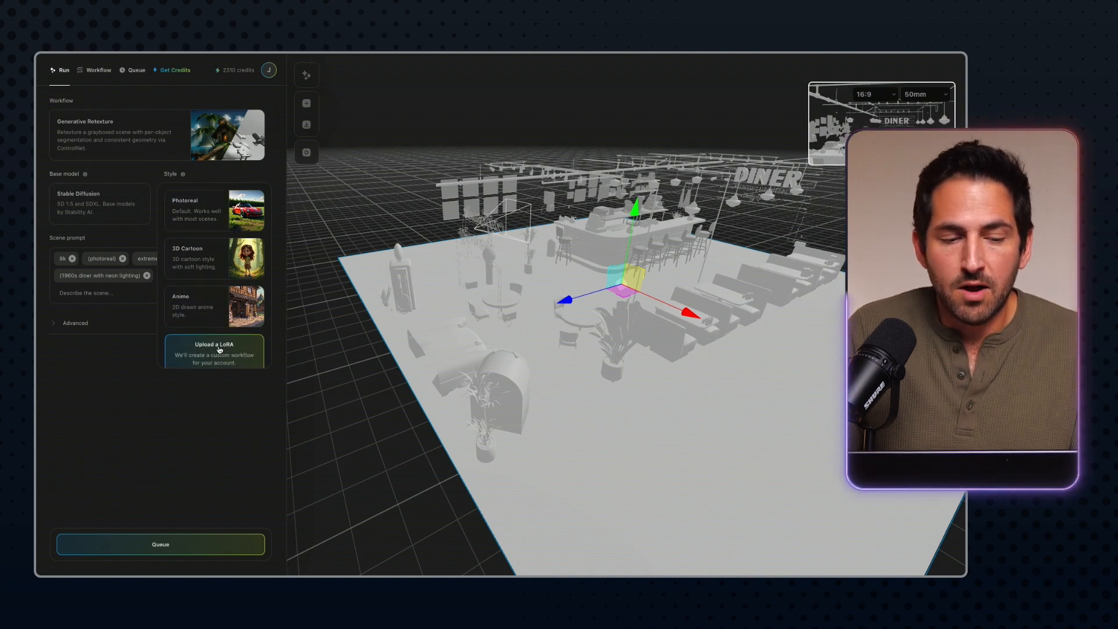
{"action": "scroll", "coordinate": [220, 349], "scroll_direction": "down", "scroll_amount": 1}
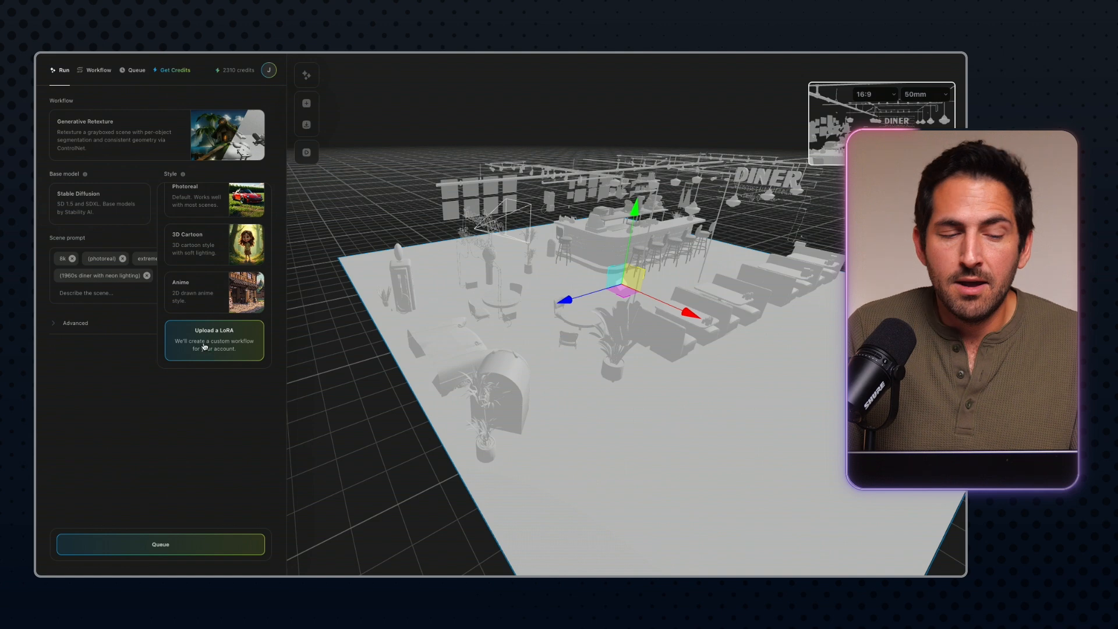
{"action": "left_click", "coordinate": [201, 415]}
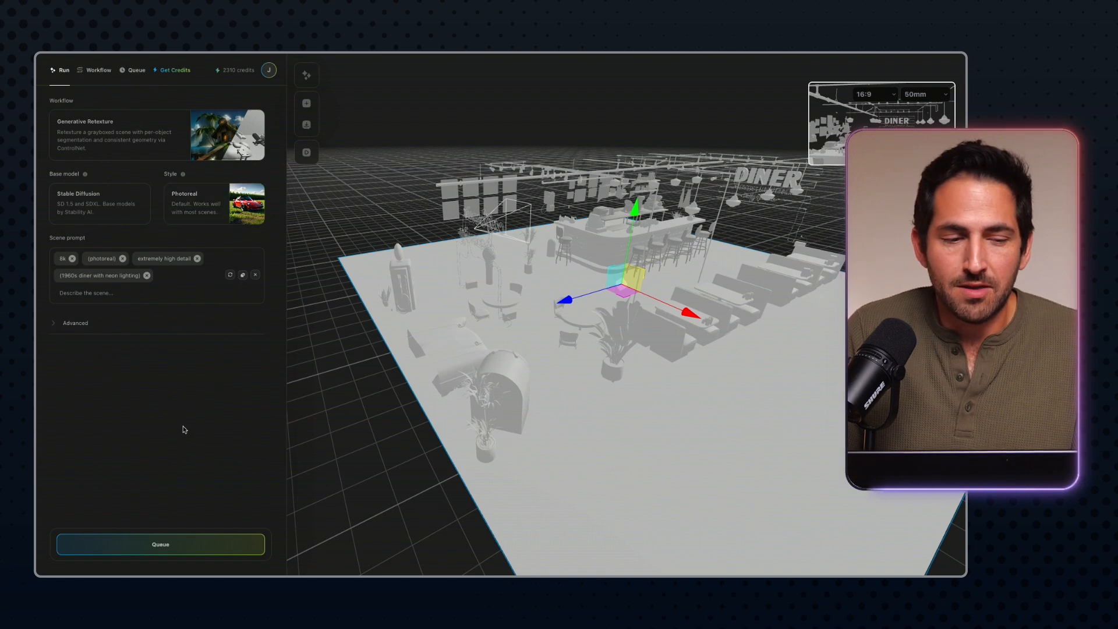
- Remove the scene prompt's last tag and re-enter it as "(1960s diner with neon lighting)"
{"action": "left_click", "coordinate": [75, 292]}
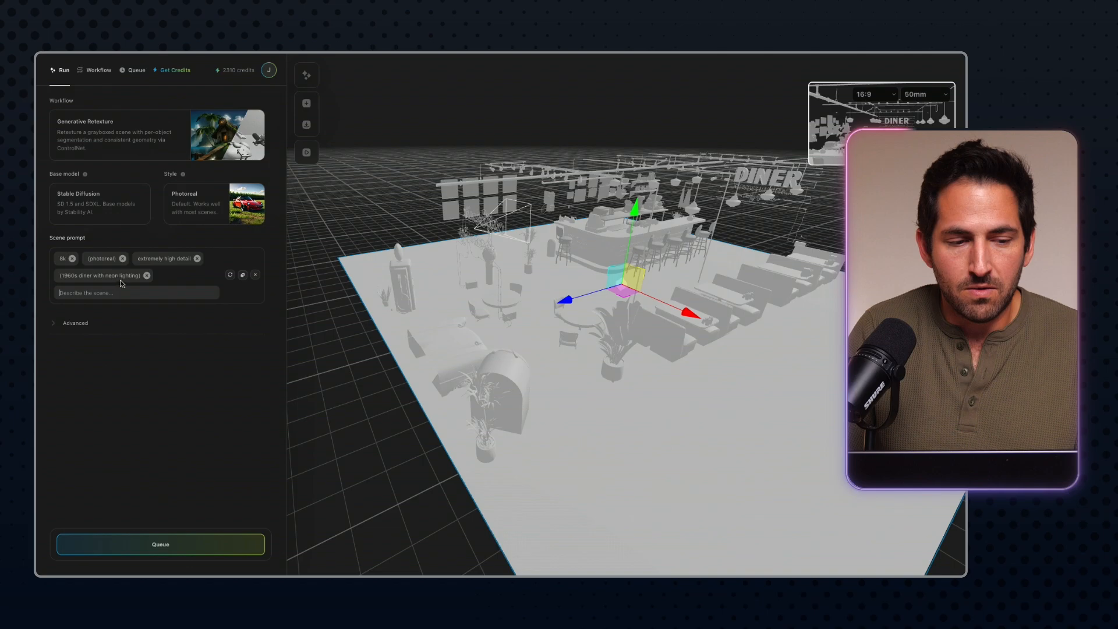
{"action": "left_click", "coordinate": [147, 276]}
{"action": "type", "text": "("}
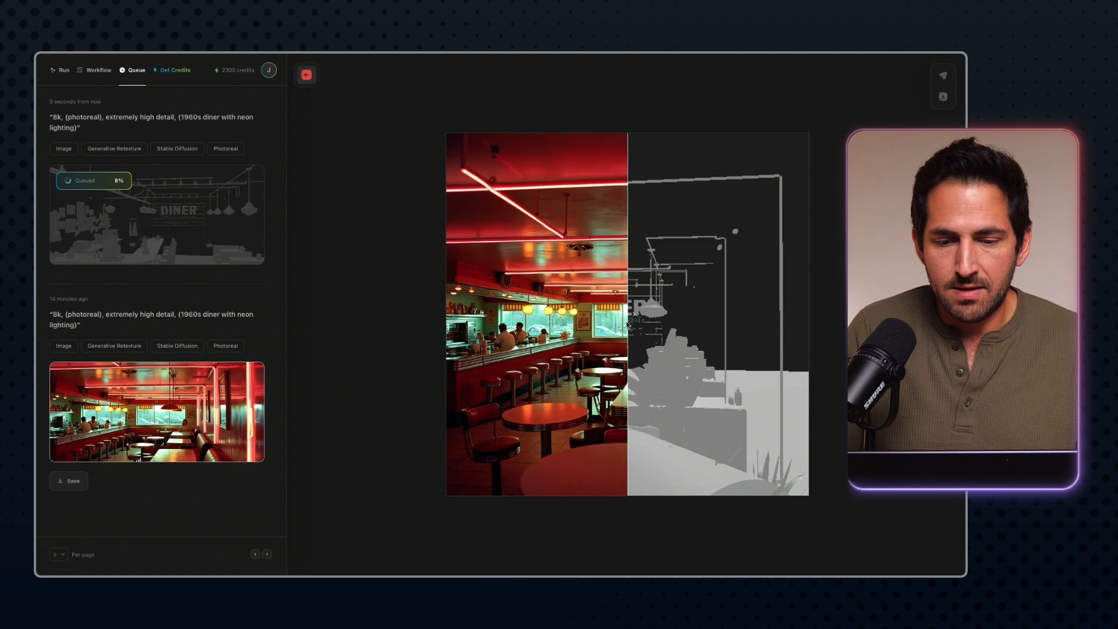
- Compare the 1960s diner renders with their grayboxed source by moving the comparison divider
{"action": "left_click_drag", "start_coordinate": [629, 299], "coordinate": [751, 375]}
{"action": "left_click_drag", "start_coordinate": [757, 320], "coordinate": [631, 327]}
{"action": "left_click_drag", "start_coordinate": [560, 318], "coordinate": [586, 318]}
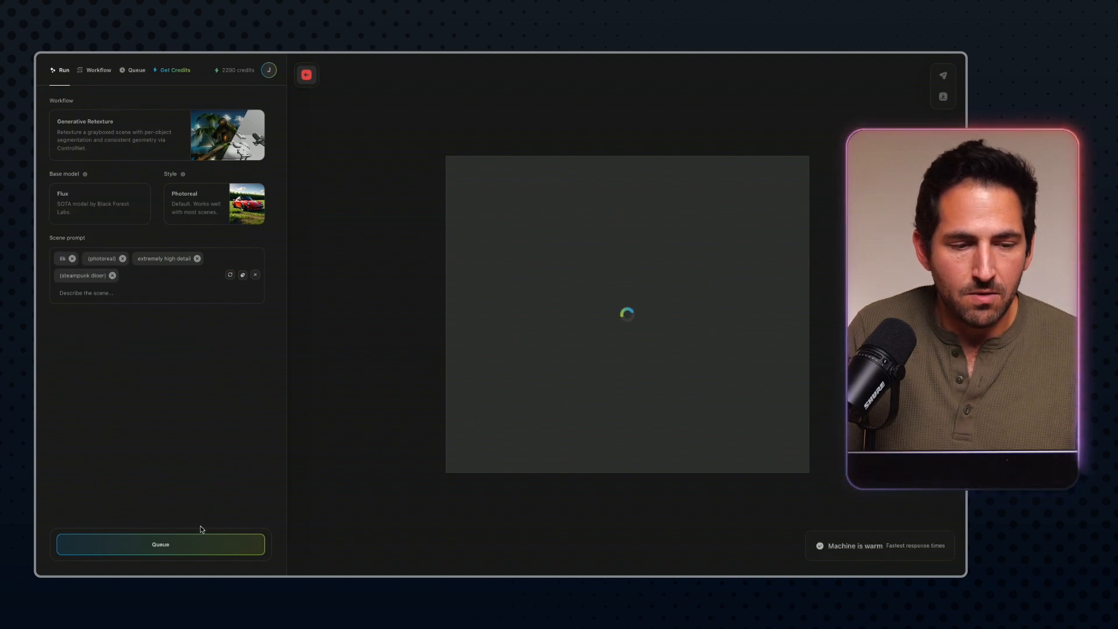
- Queue a "(steampunk diner)" image with the Flux base model and the Photoreal style
{"action": "left_click", "coordinate": [201, 543]}
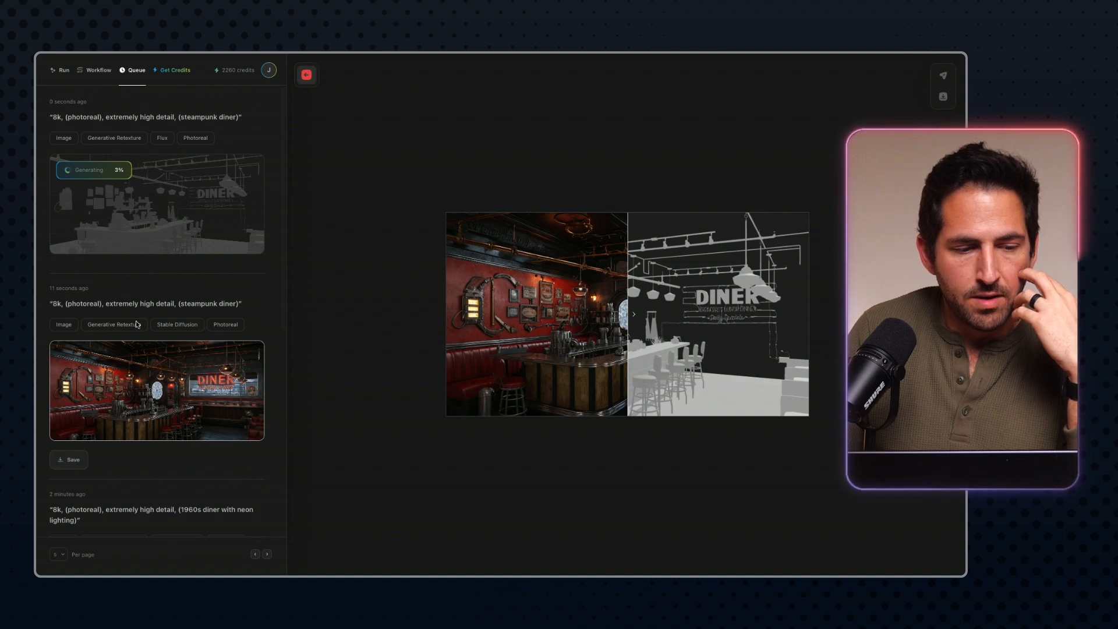
- Compare the Stable Diffusion steampunk diner image with the grayboxed scene across its full width
{"action": "mouse_move", "coordinate": [631, 316]}
{"action": "left_mouse_down"}
{"action": "mouse_move", "coordinate": [793, 319]}
{"action": "mouse_move", "coordinate": [554, 318]}
{"action": "mouse_move", "coordinate": [778, 317]}
{"action": "mouse_move", "coordinate": [650, 316]}
{"action": "left_mouse_up"}
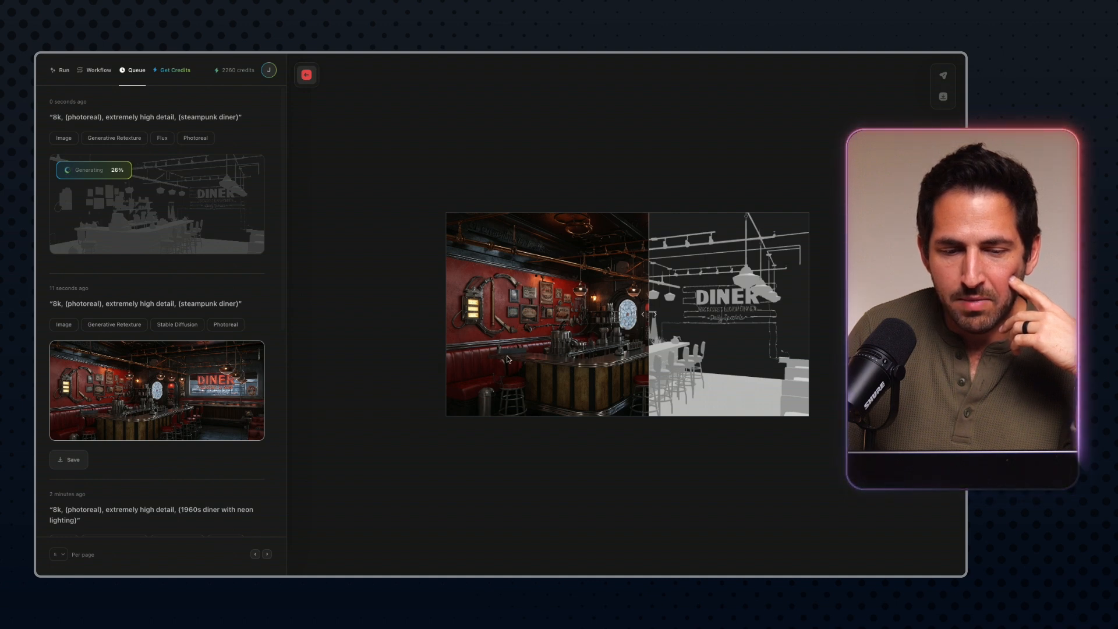
{"action": "left_click_drag", "start_coordinate": [643, 321], "coordinate": [507, 328]}
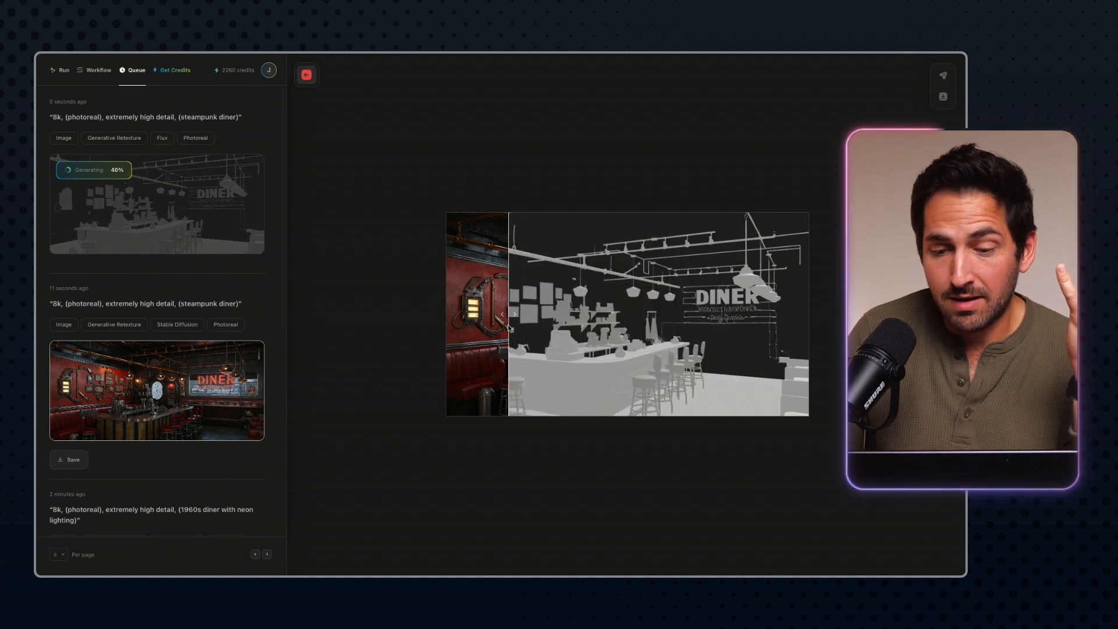
{"action": "left_click_drag", "start_coordinate": [508, 327], "coordinate": [764, 343]}
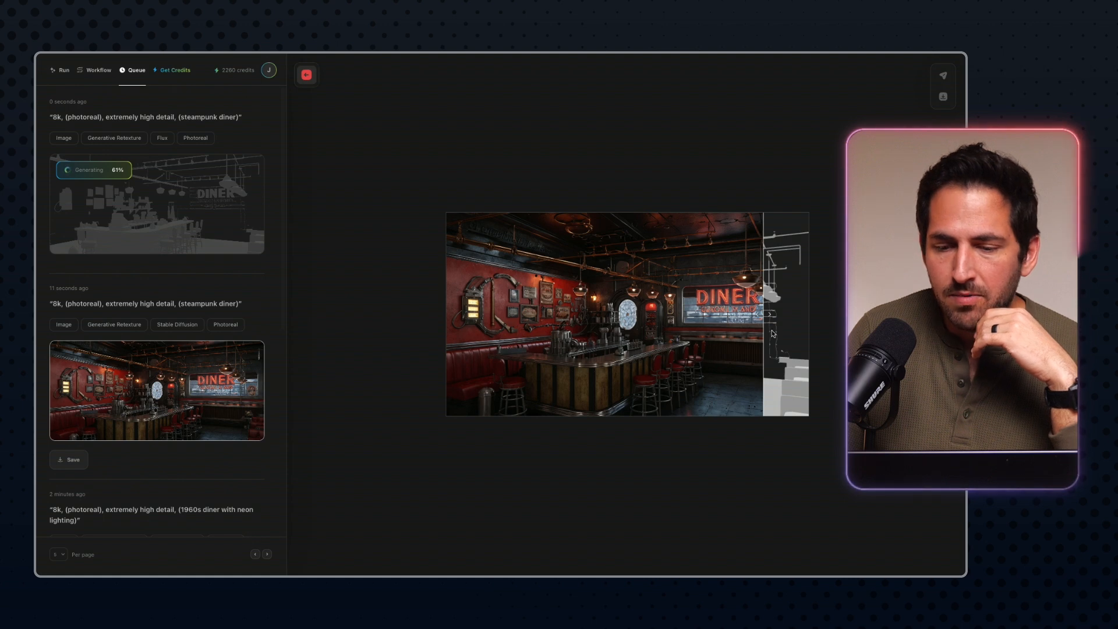
{"action": "left_click_drag", "start_coordinate": [763, 320], "coordinate": [623, 336]}
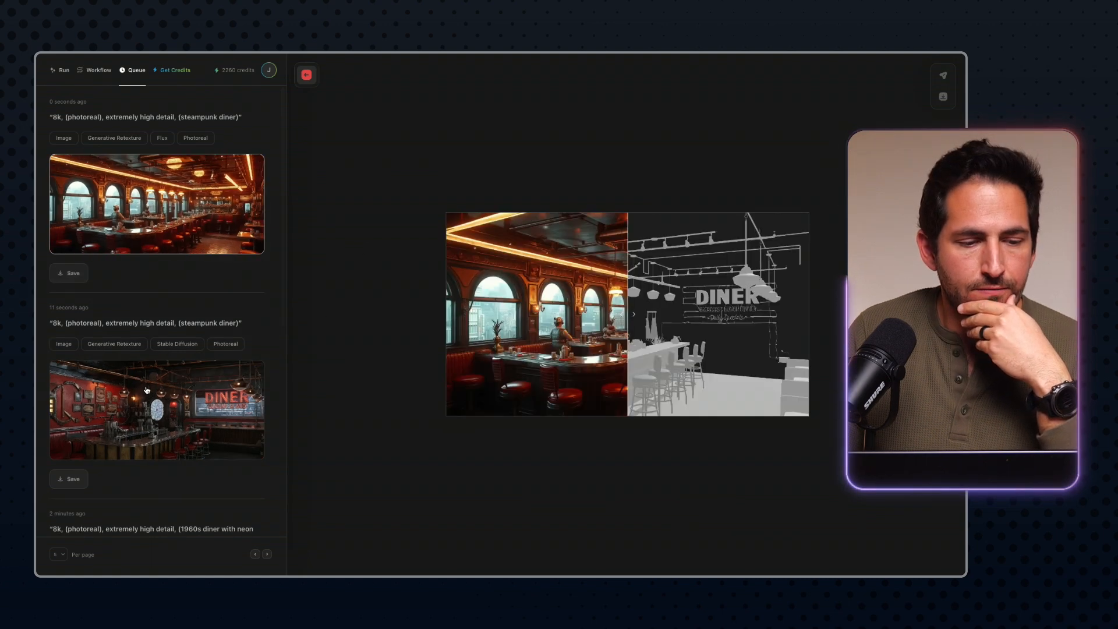
- Examine the Flux steampunk diner image against the grayboxed scene and the Stable Diffusion version
{"action": "left_click_drag", "start_coordinate": [633, 317], "coordinate": [706, 346]}
{"action": "left_click", "coordinate": [201, 403]}
{"action": "left_click", "coordinate": [202, 218]}
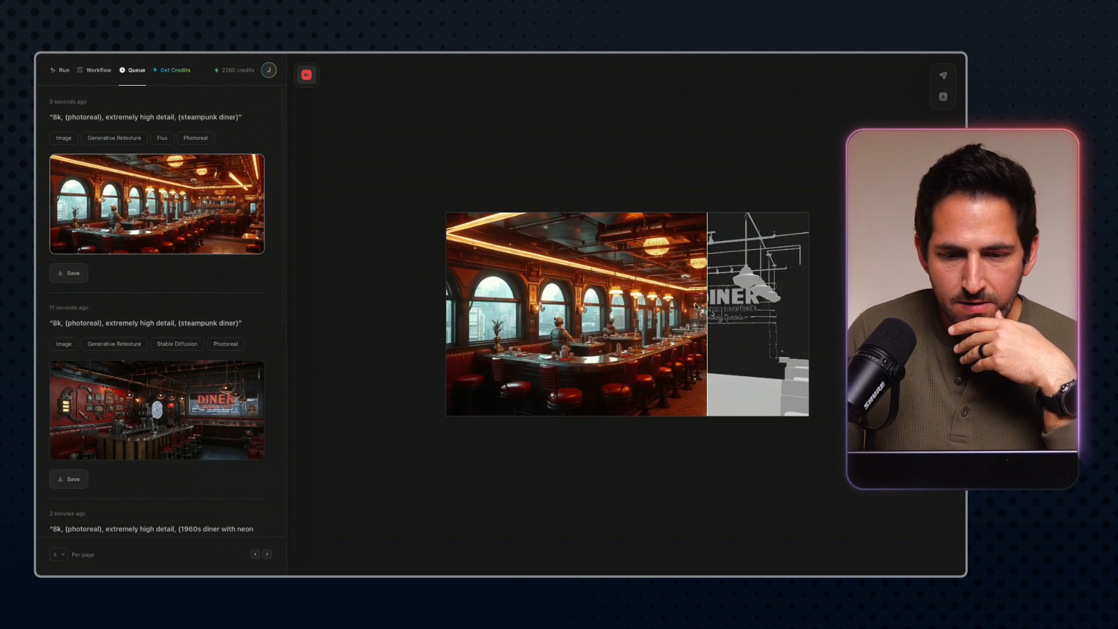
{"action": "left_click_drag", "start_coordinate": [706, 314], "coordinate": [764, 321]}
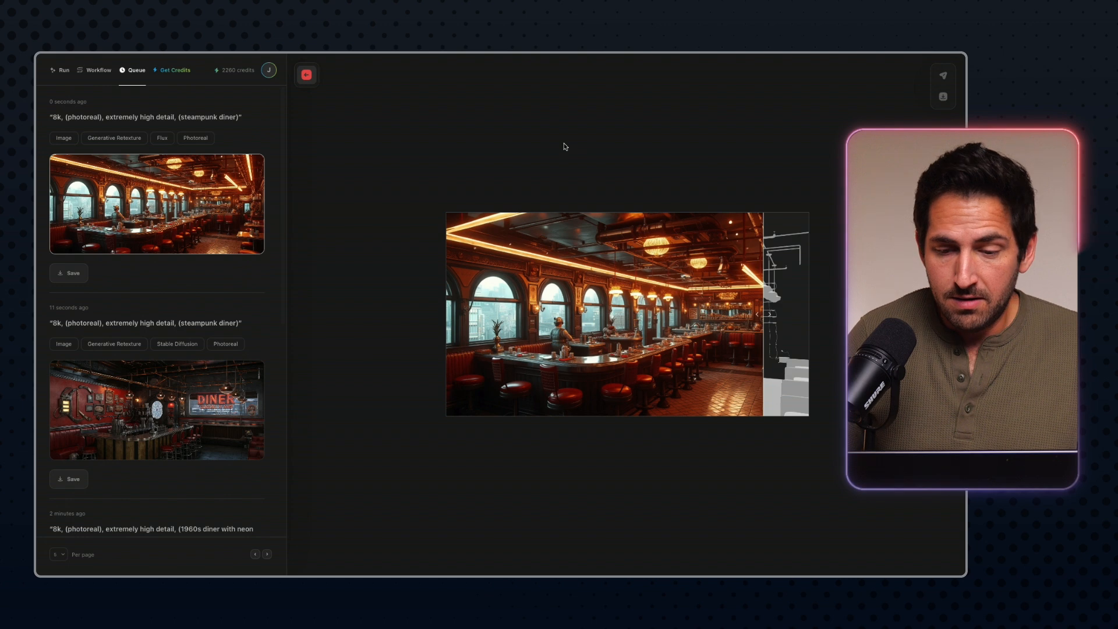
- Return to the grayboxed 3D scene and set the base model to Stable Diffusion
{"action": "left_click", "coordinate": [63, 69]}
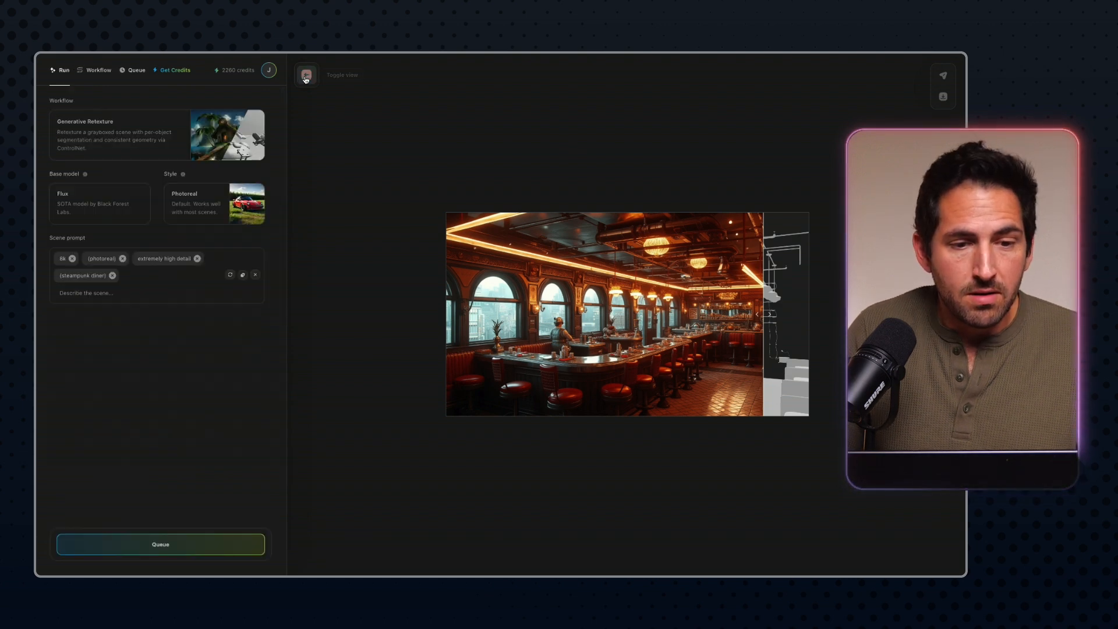
{"action": "left_click", "coordinate": [306, 74]}
{"action": "left_click", "coordinate": [124, 213]}
{"action": "left_click", "coordinate": [105, 218]}
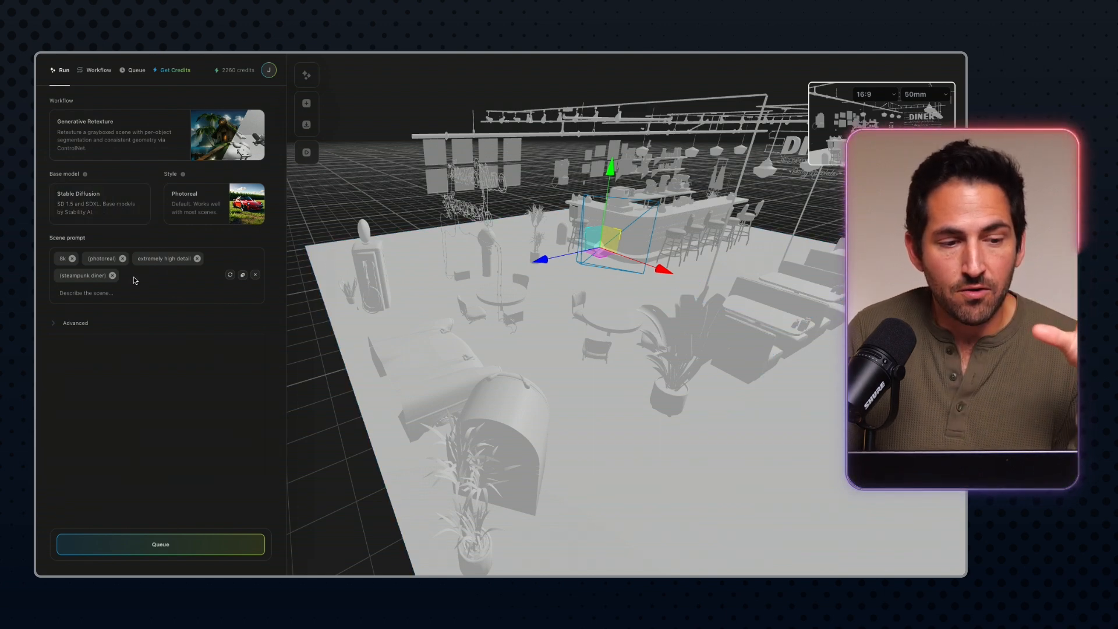
- Expand the advanced settings and add the AWS_Template_1_Diner_Bar object to Mask 2
{"action": "left_click", "coordinate": [82, 322]}
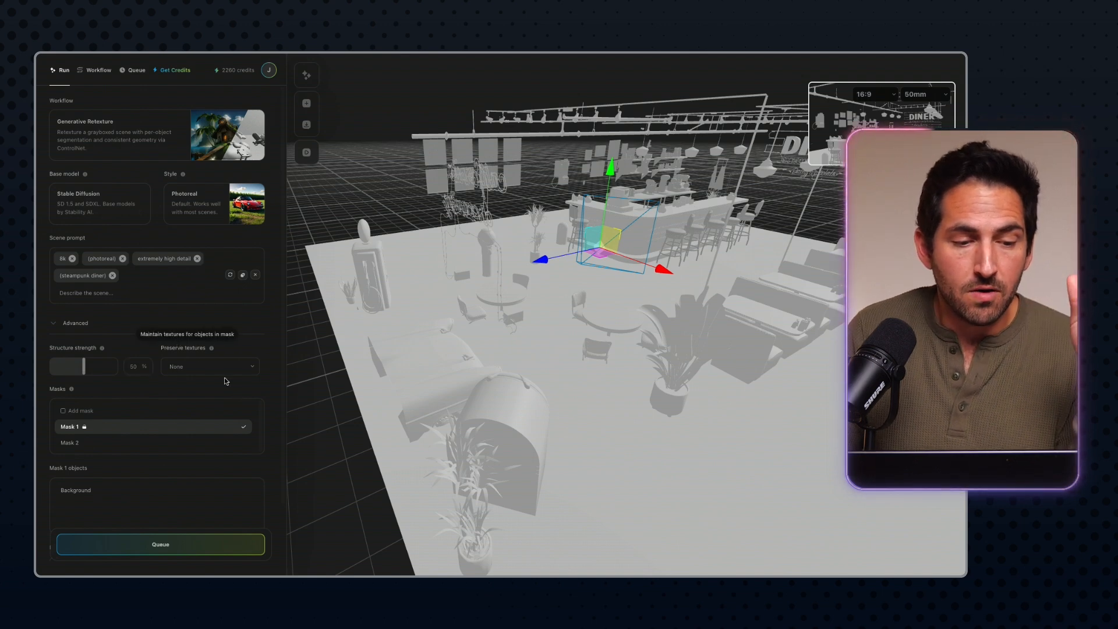
{"action": "scroll", "coordinate": [226, 380], "scroll_direction": "down", "scroll_amount": 2}
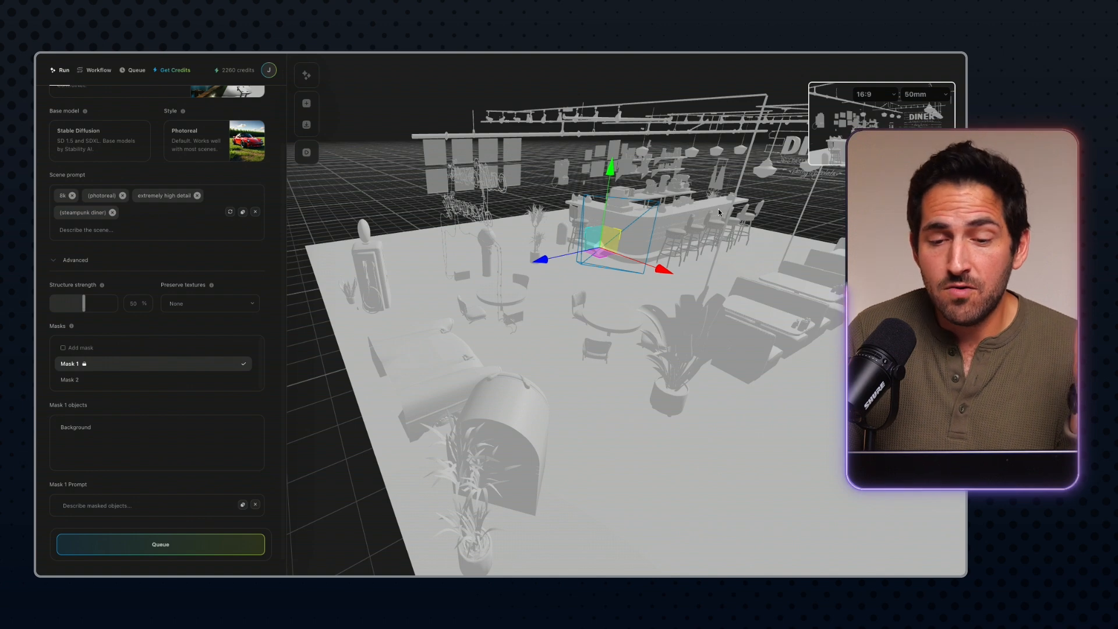
{"action": "left_click", "coordinate": [708, 226]}
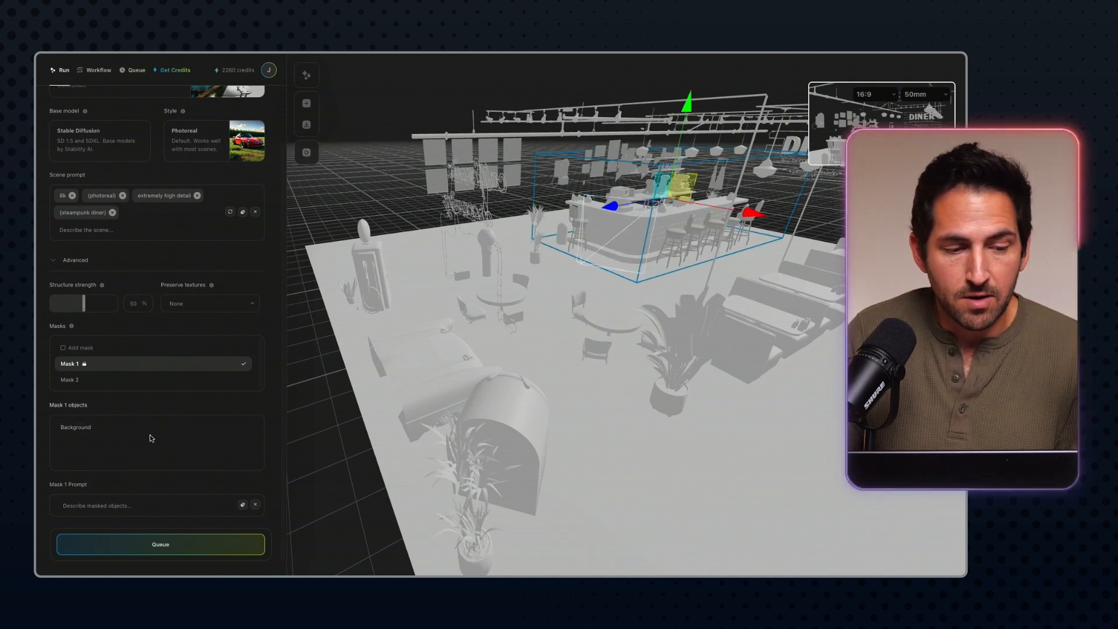
{"action": "left_click", "coordinate": [70, 379]}
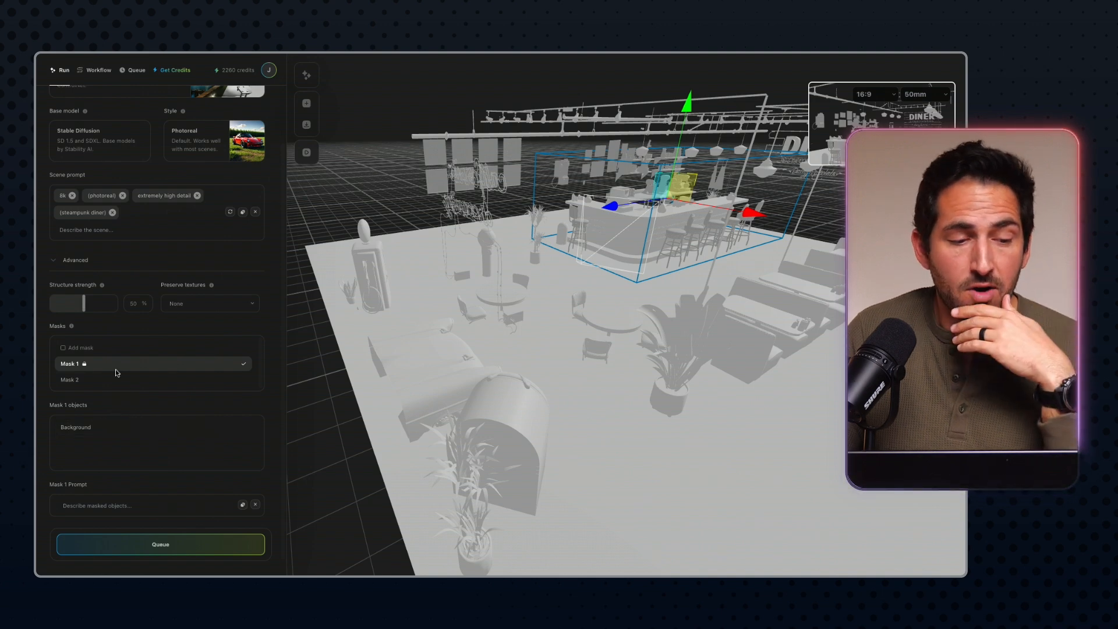
{"action": "left_click", "coordinate": [73, 364]}
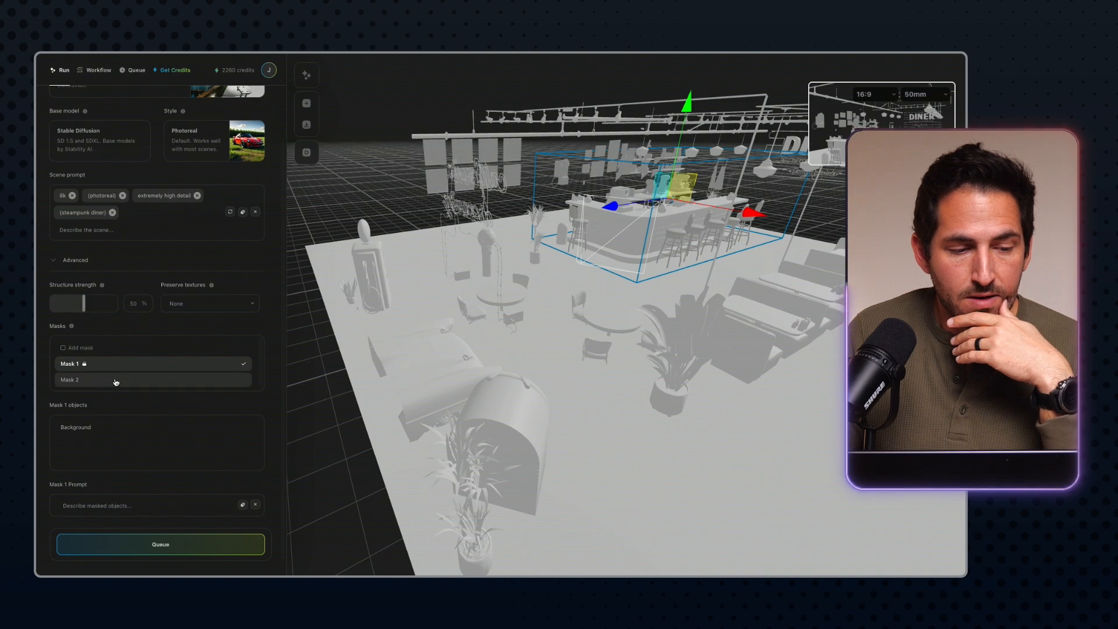
{"action": "left_click", "coordinate": [115, 382]}
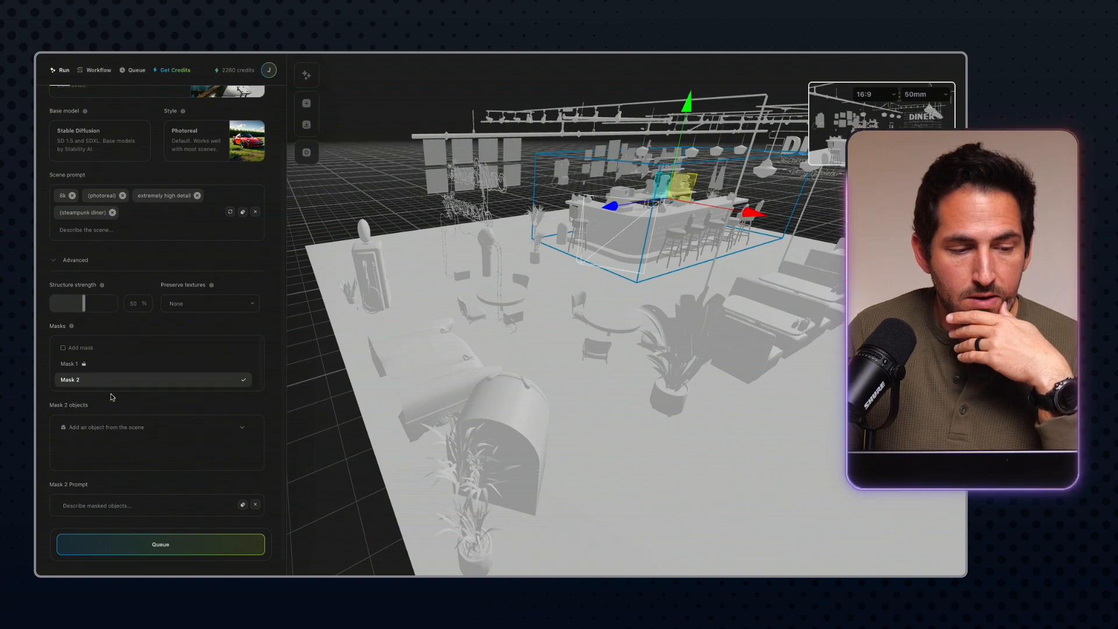
{"action": "left_click", "coordinate": [90, 429]}
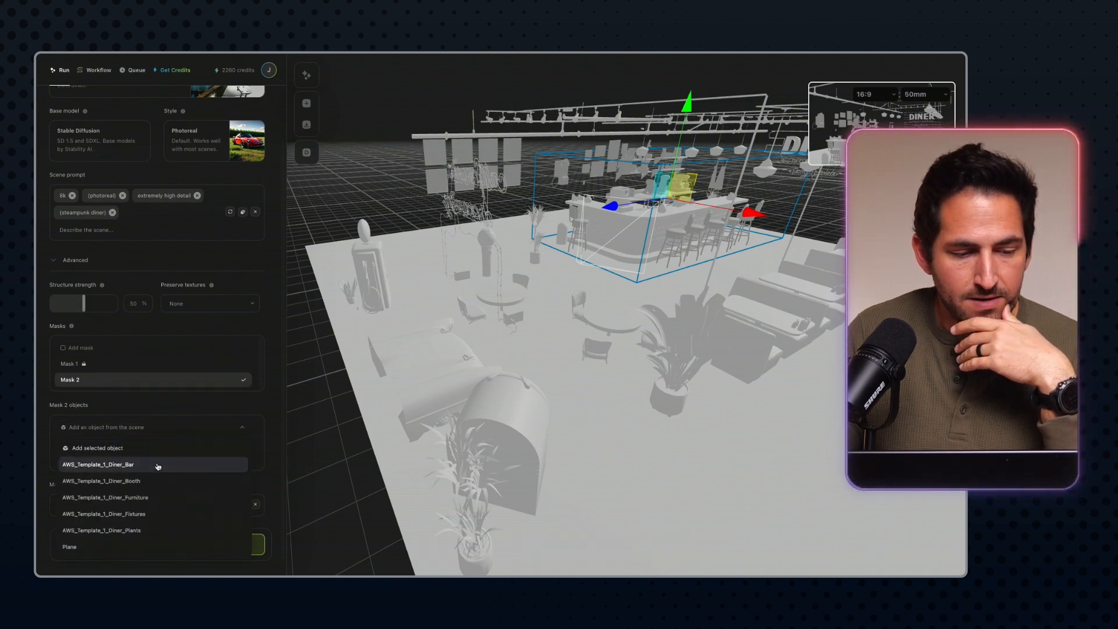
{"action": "left_click", "coordinate": [137, 464]}
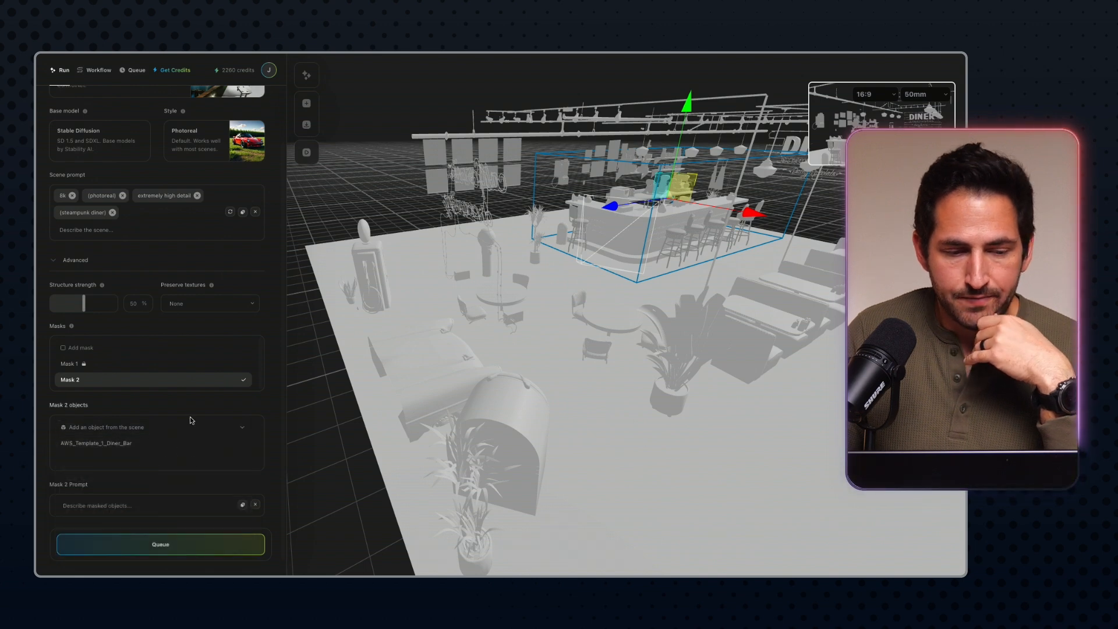
- Queue an image with the Mask 2 prompt "(a bright pink neon diner bar)" and compare it with the grayboxed scene
{"action": "left_click", "coordinate": [110, 506]}
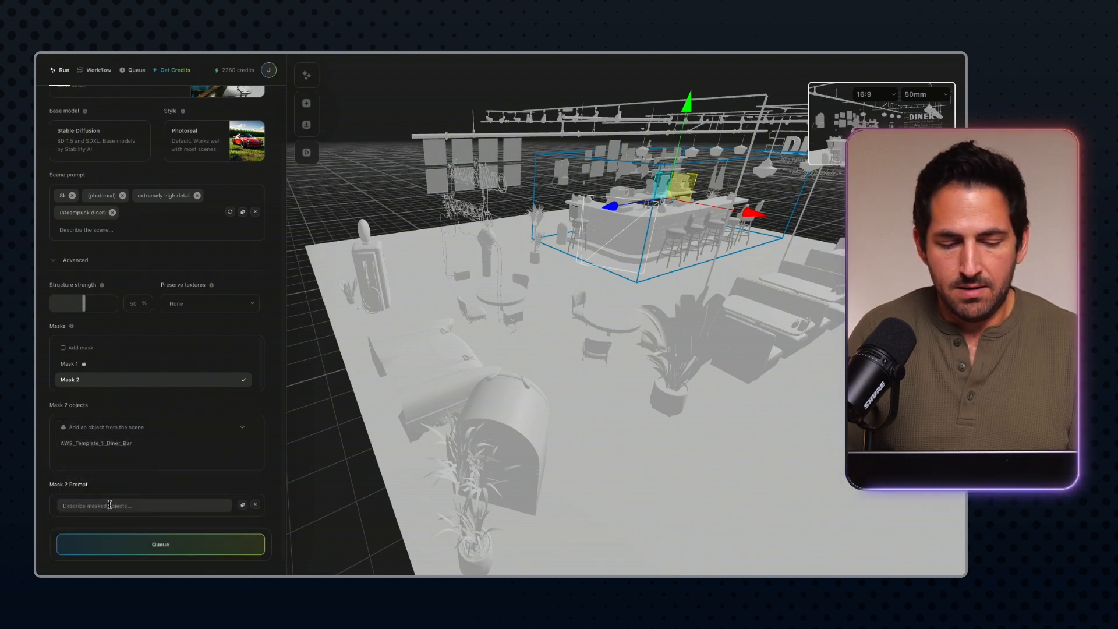
{"action": "type", "text": "(a bright pink"}
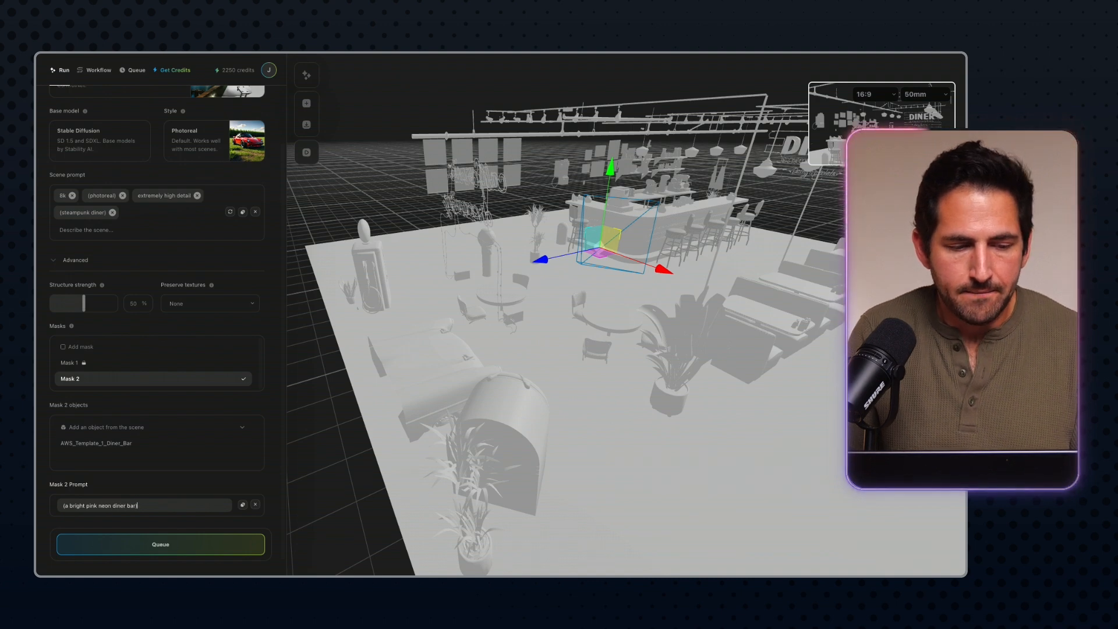
{"action": "type", "text": " neon diner bar)"}
{"action": "key", "text": "Return"}
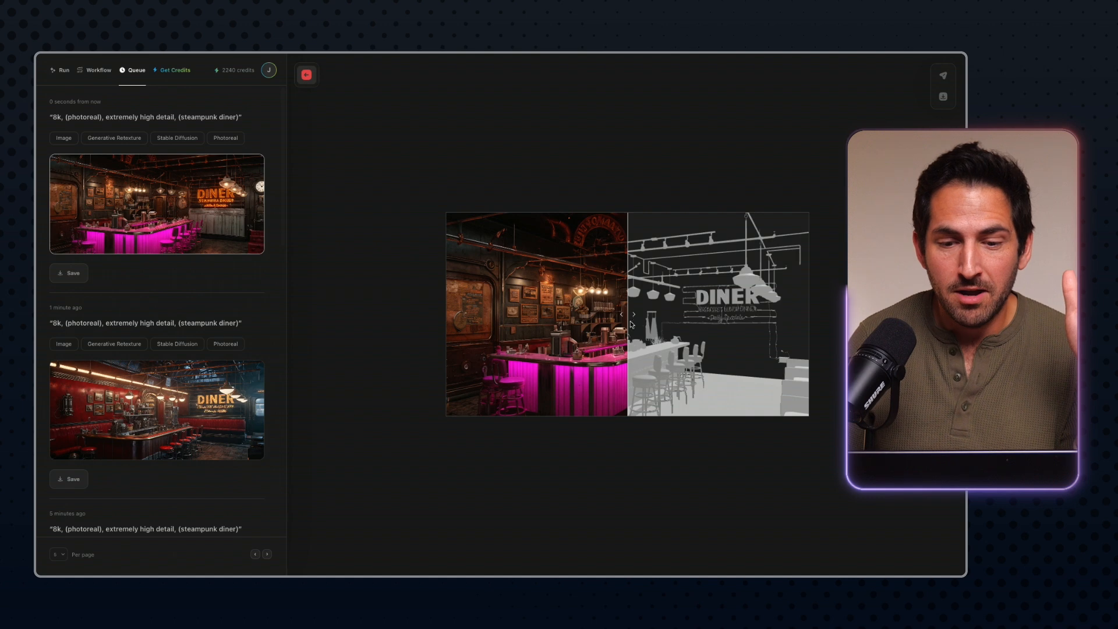
{"action": "left_click_drag", "start_coordinate": [630, 315], "coordinate": [750, 308]}
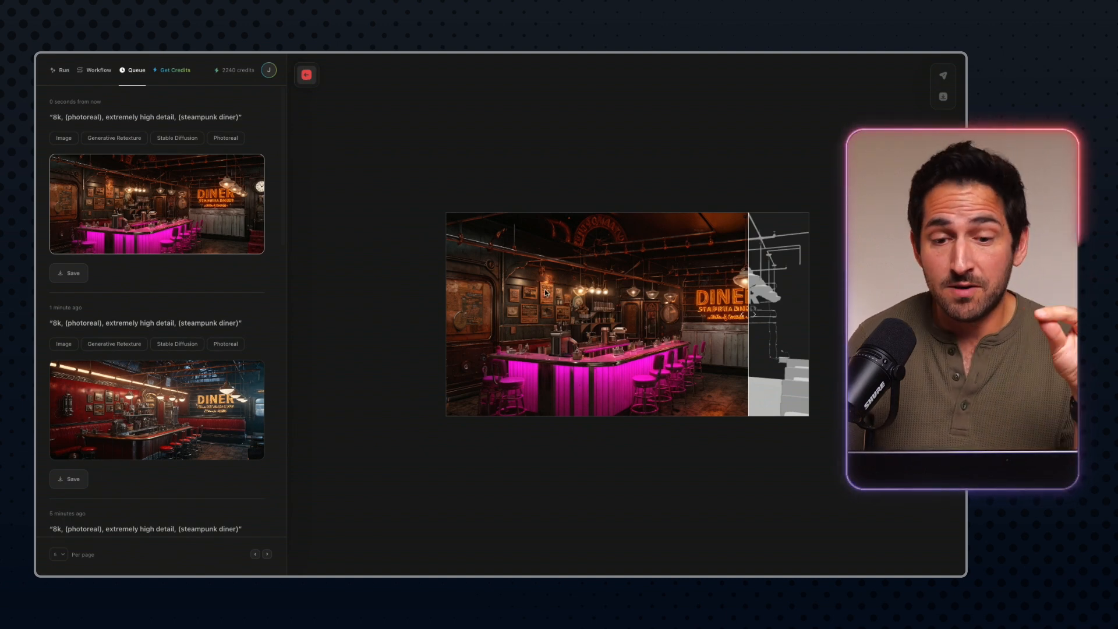
- Compare the run settings offered by Flux and Stable Diffusion, ending on Stable Diffusion with the 3D scene shown
{"action": "left_click", "coordinate": [63, 70]}
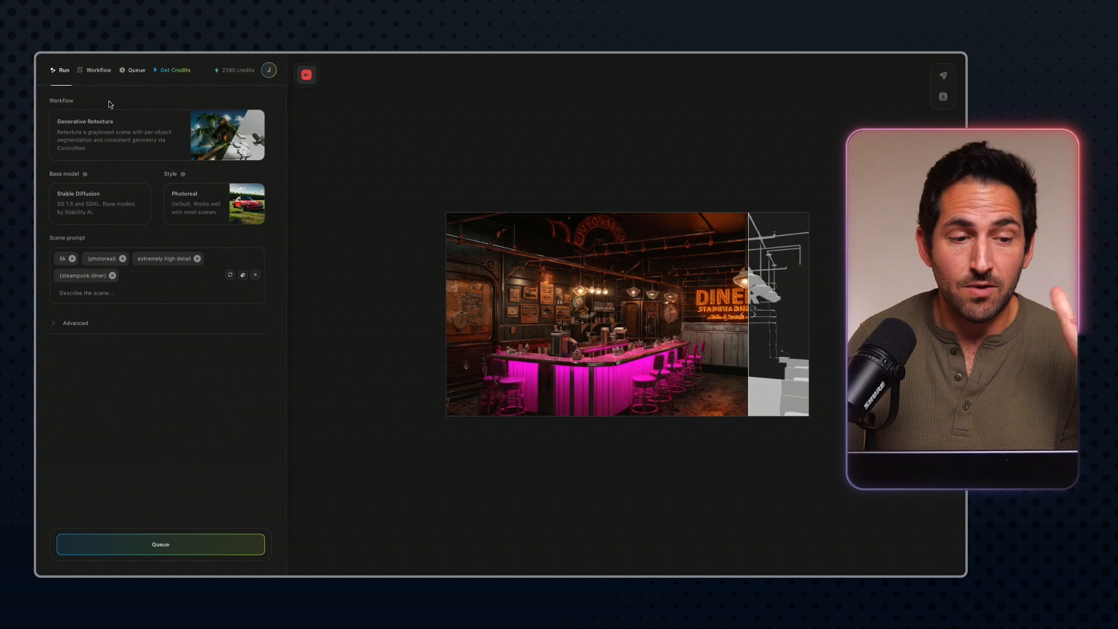
{"action": "left_click", "coordinate": [99, 204]}
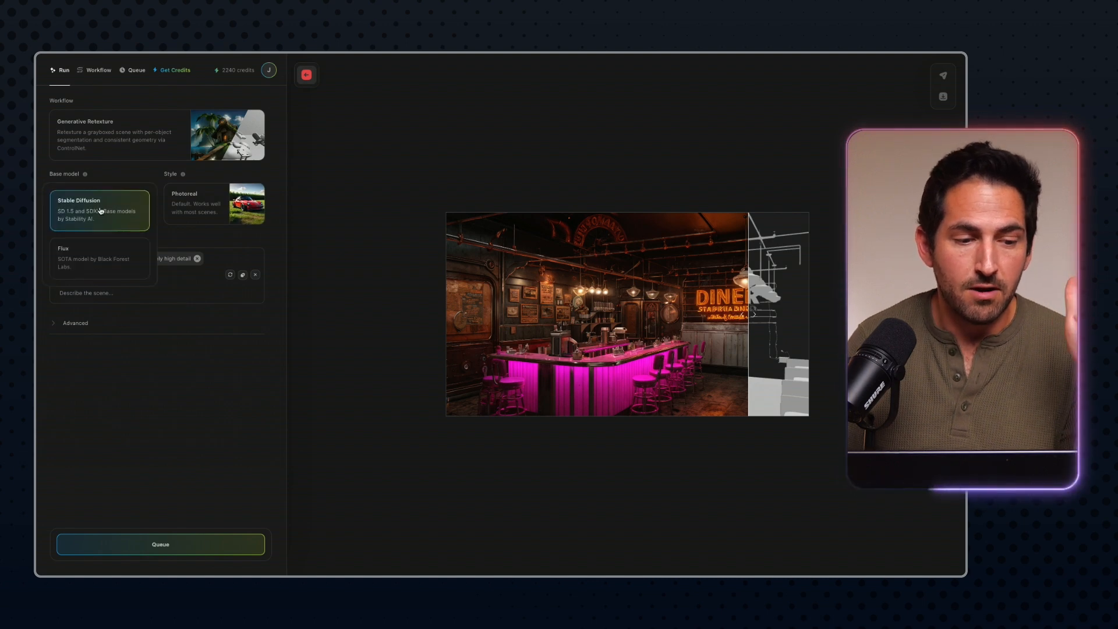
{"action": "left_click", "coordinate": [87, 256]}
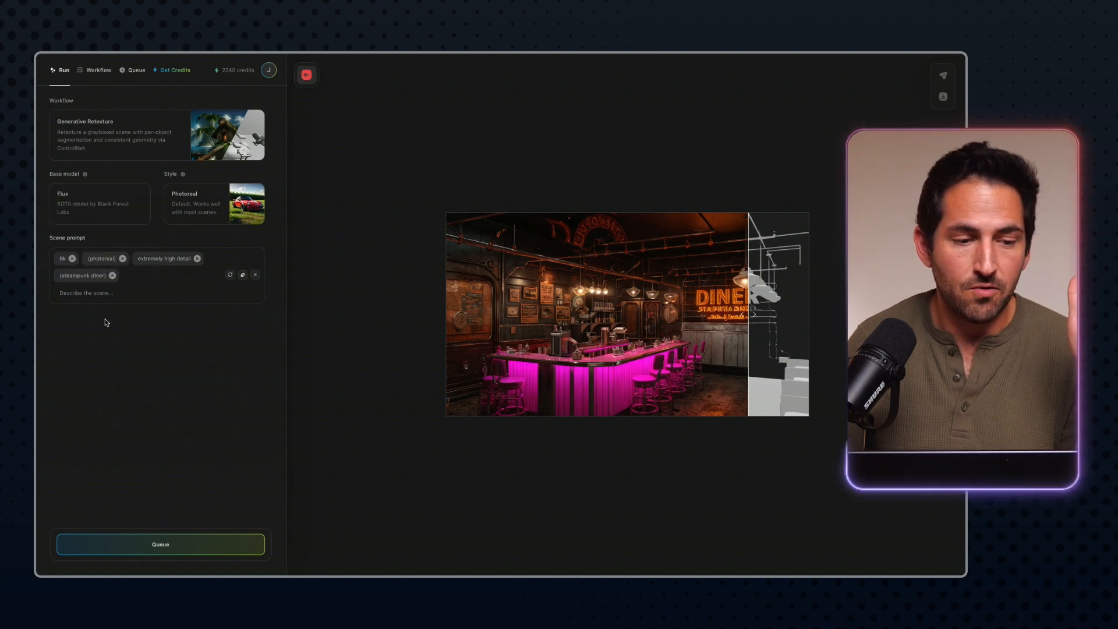
{"action": "left_click", "coordinate": [78, 211]}
{"action": "left_click", "coordinate": [84, 215]}
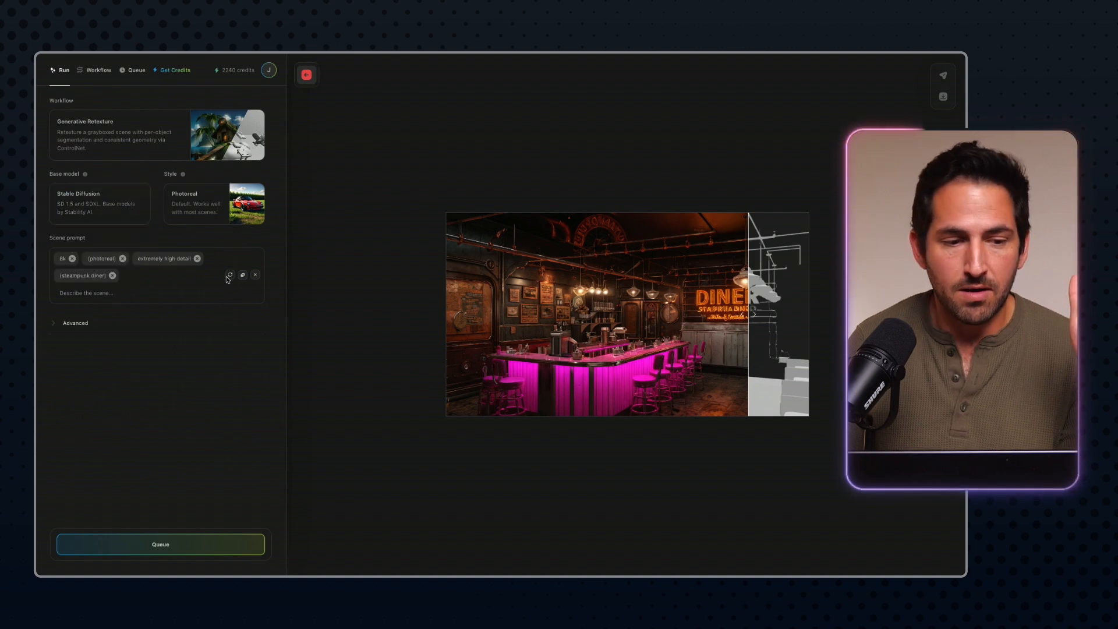
{"action": "left_click", "coordinate": [306, 75]}
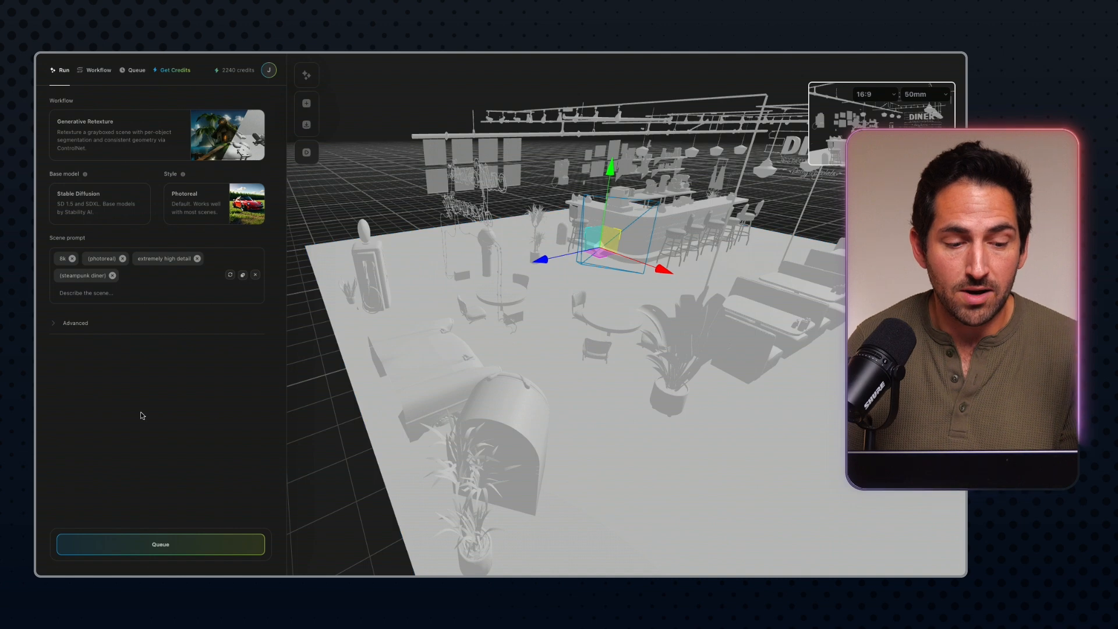
{"action": "left_click", "coordinate": [92, 73]}
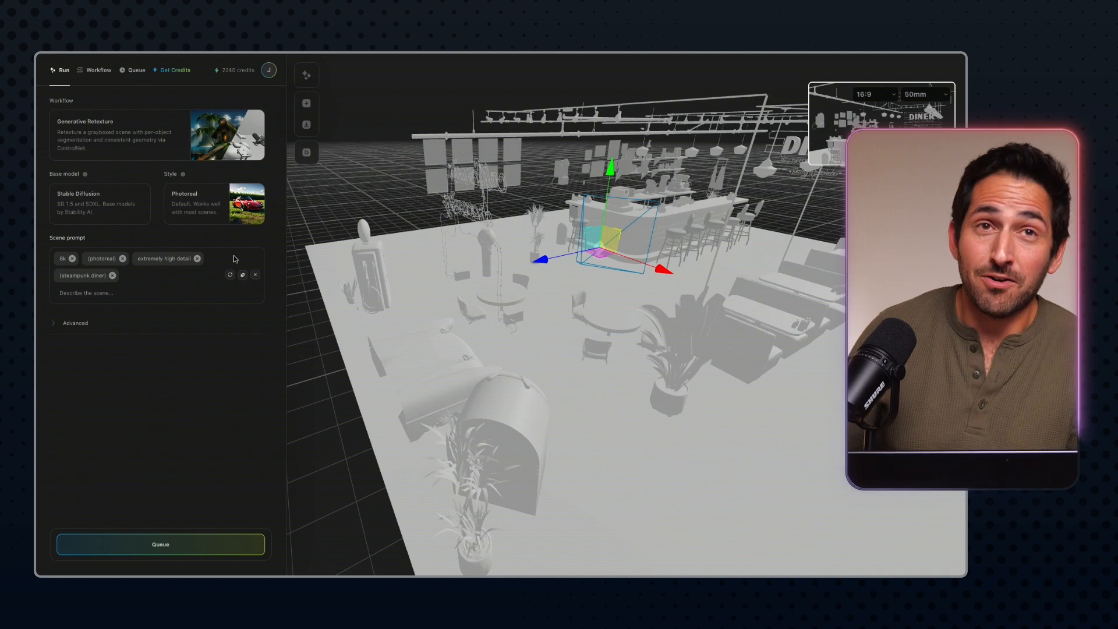
- Switch to the Envato 3D objects page and look over its featured categories
{"action": "mouse_move", "coordinate": [38, 361]}
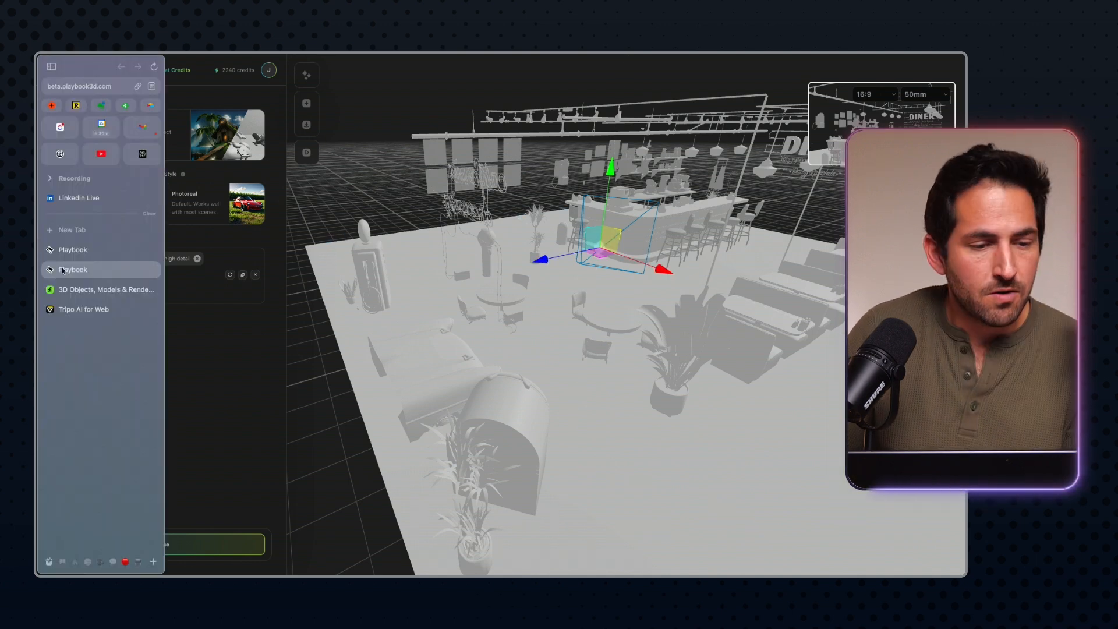
{"action": "left_click", "coordinate": [102, 289]}
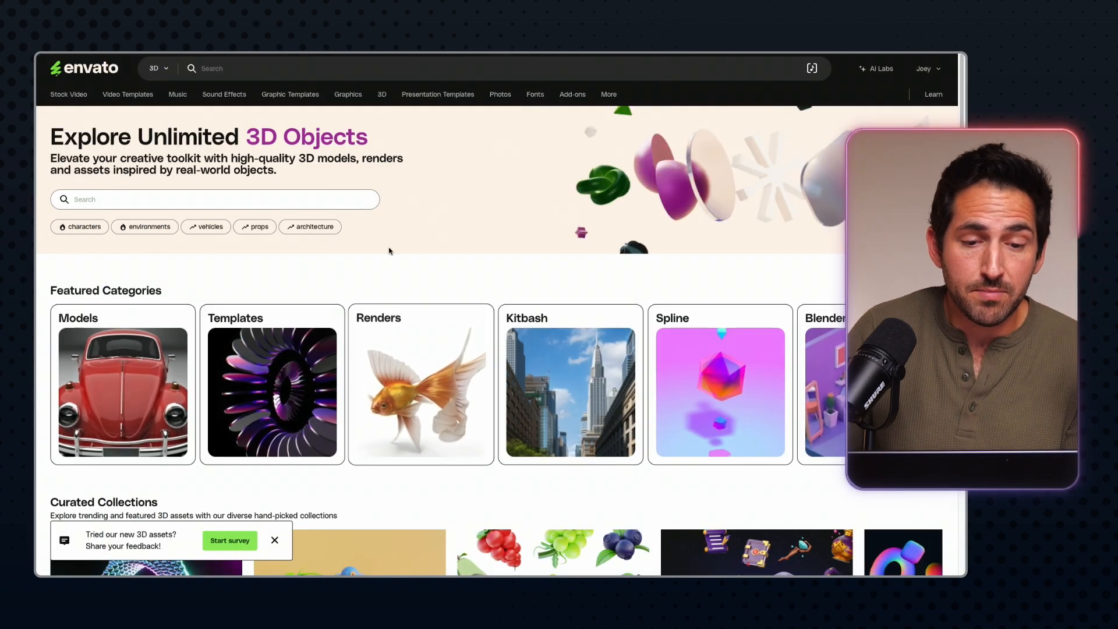
{"action": "scroll", "coordinate": [401, 268], "scroll_direction": "down", "scroll_amount": 1}
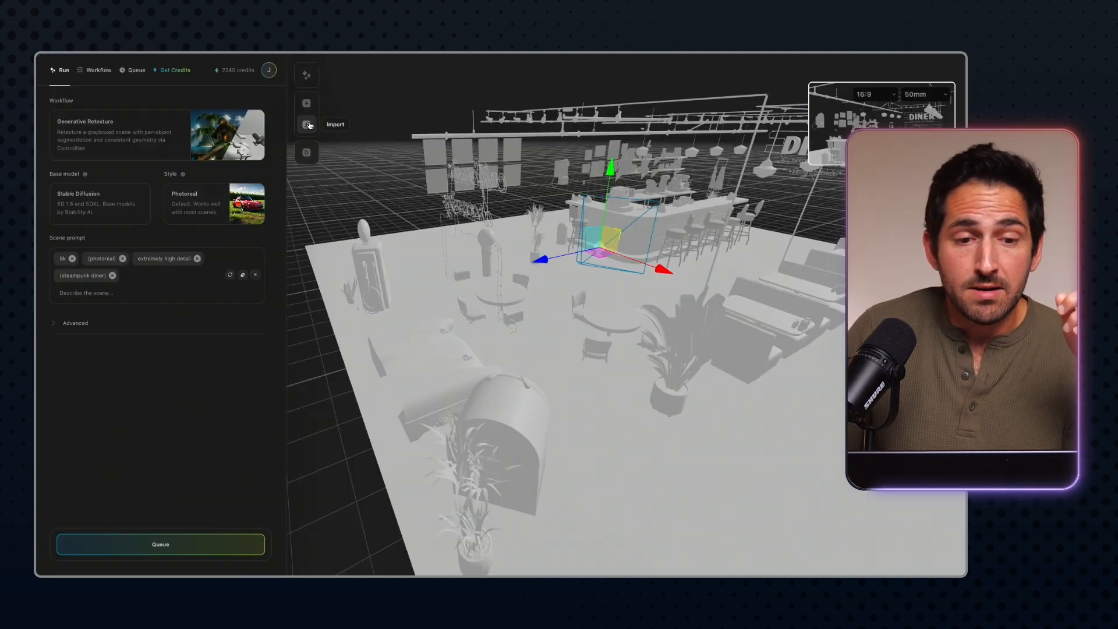
- Back in Playbook, check the file formats supported for asset import and look through the Wooden_Cup_Fbx folder without importing anything
{"action": "left_click", "coordinate": [302, 125]}
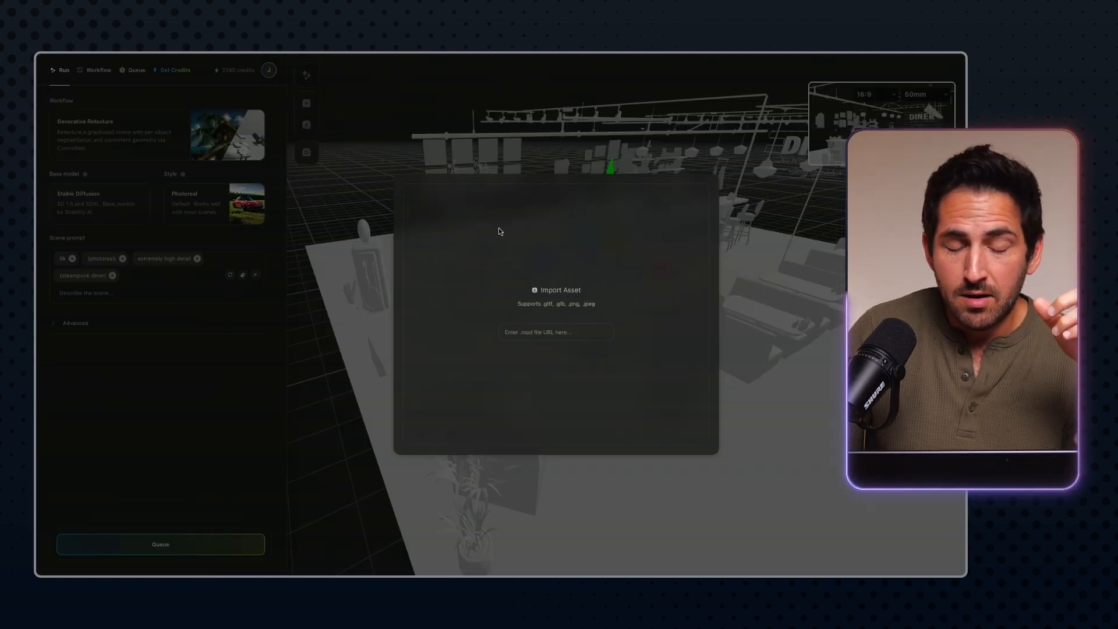
{"action": "left_click", "coordinate": [544, 303]}
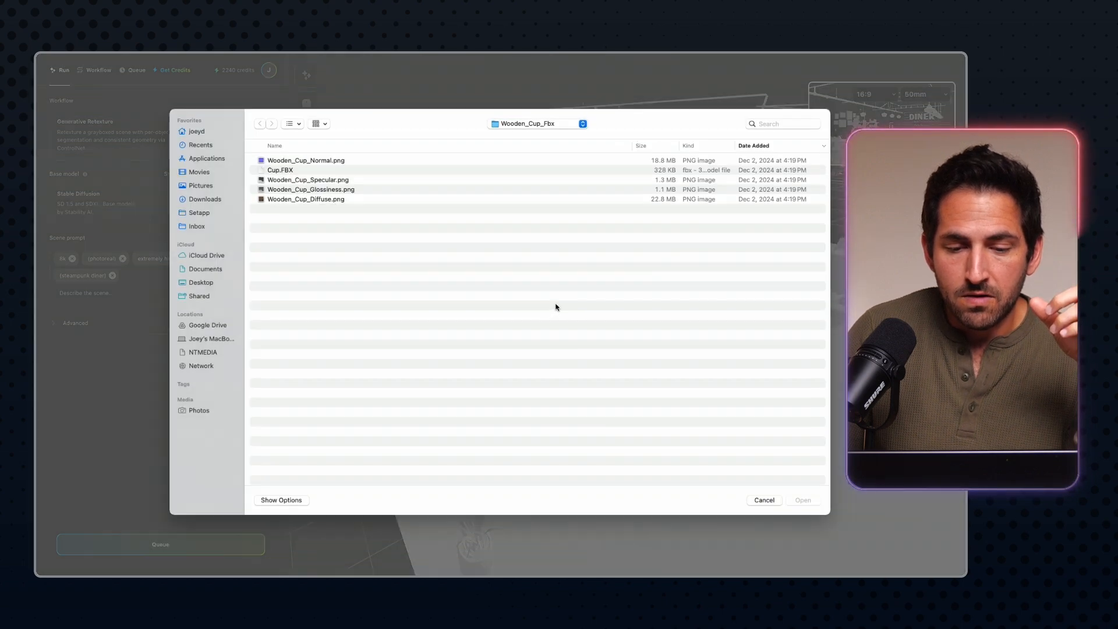
{"action": "left_click", "coordinate": [762, 502]}
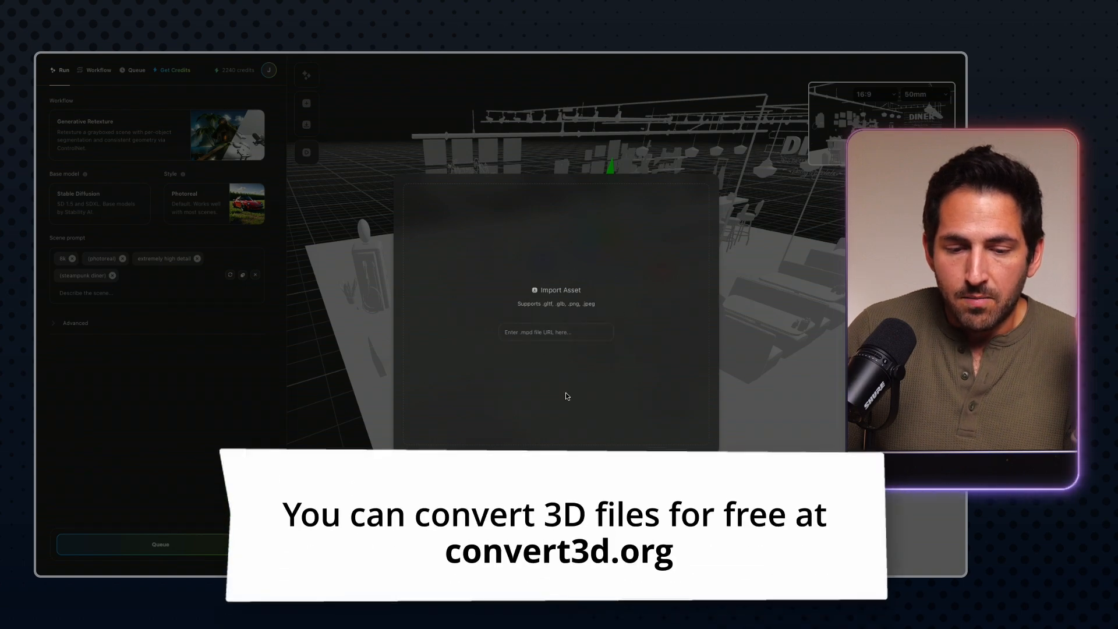
{"action": "left_click", "coordinate": [404, 146]}
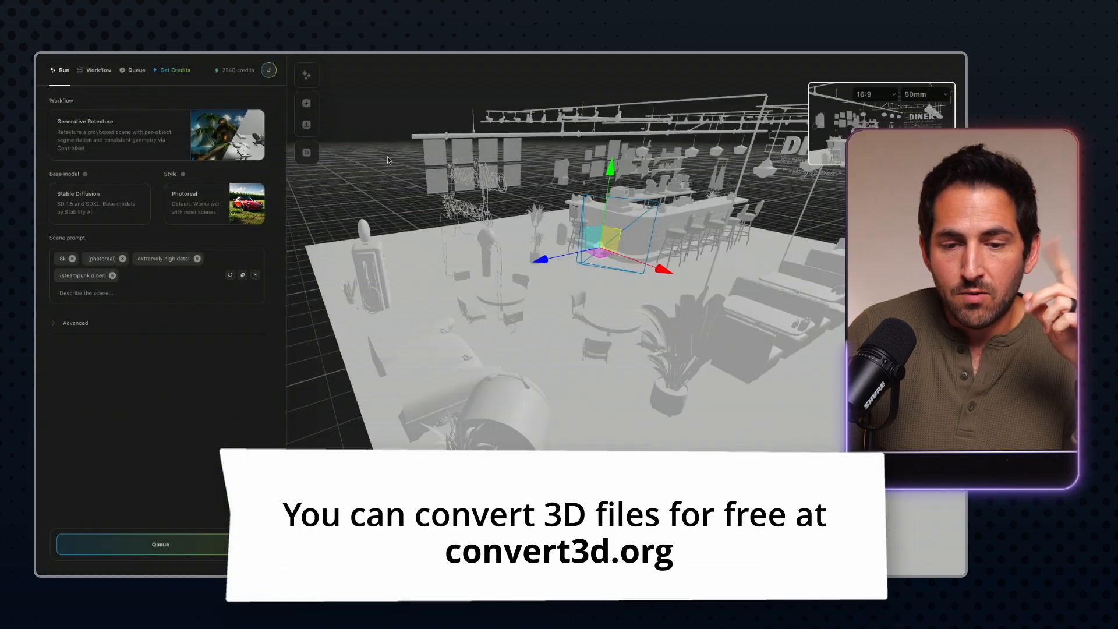
- Add a cube primitive in front of the diner bar and raise the scene camera slightly
{"action": "left_click", "coordinate": [306, 105]}
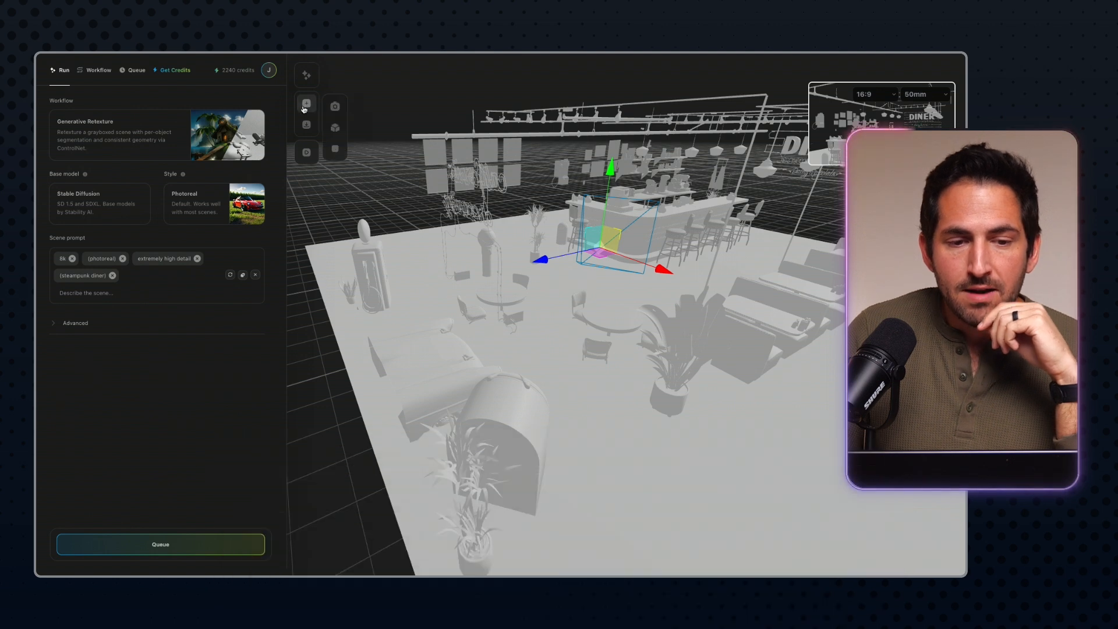
{"action": "left_click", "coordinate": [336, 131]}
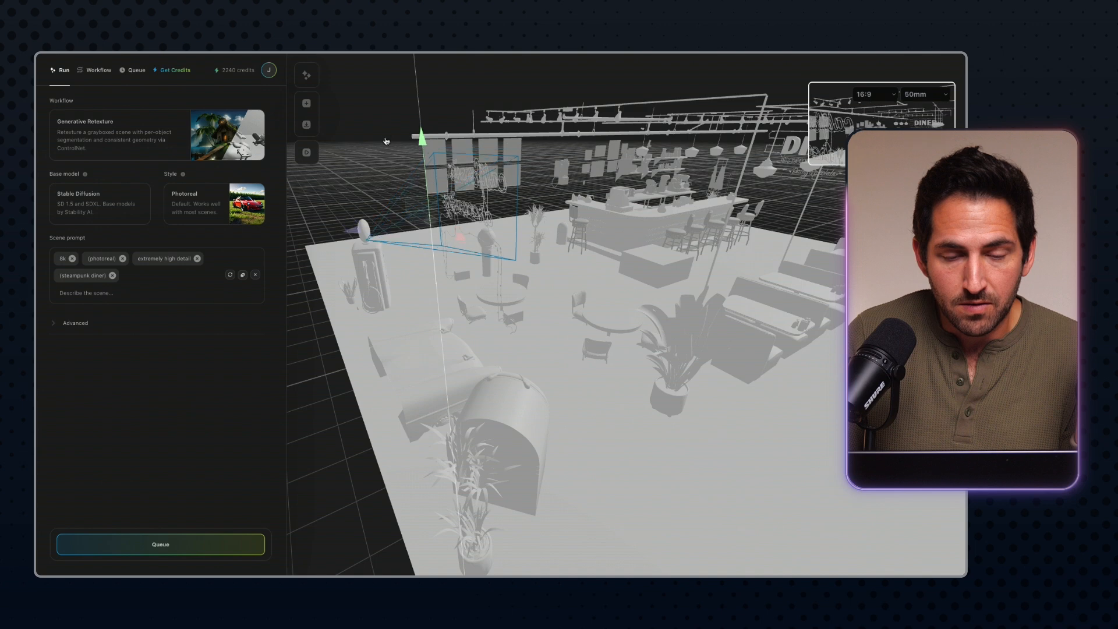
{"action": "left_click_drag", "start_coordinate": [420, 140], "coordinate": [419, 110]}
- Raise the cube in front of the diner bar and delete it from the scene
{"action": "left_click", "coordinate": [656, 265]}
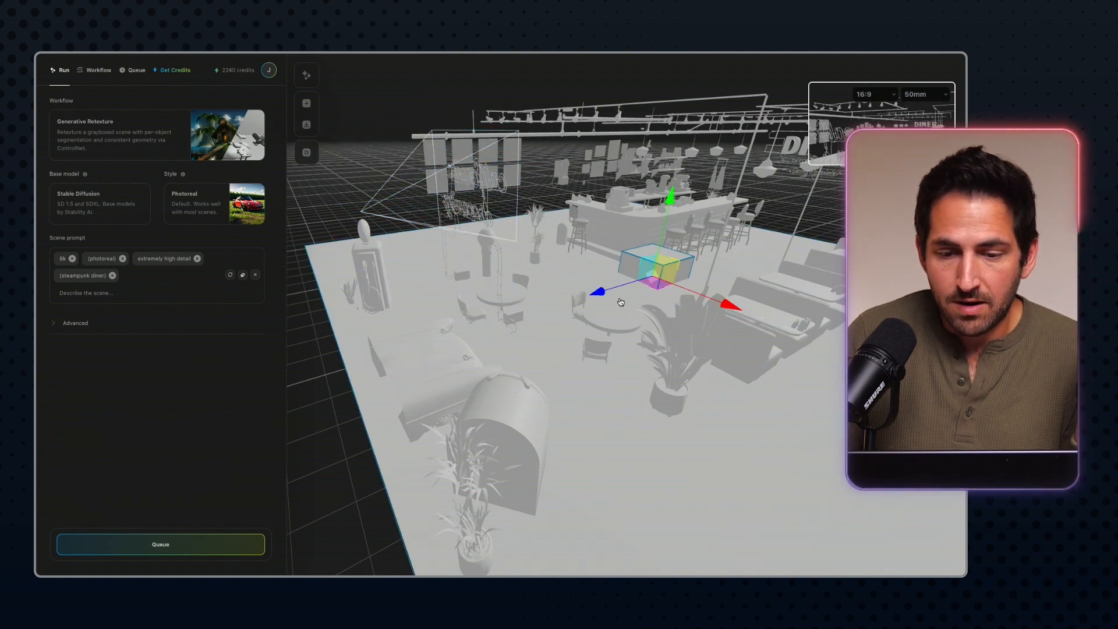
{"action": "left_click_drag", "start_coordinate": [662, 231], "coordinate": [667, 141]}
{"action": "left_click", "coordinate": [672, 138]}
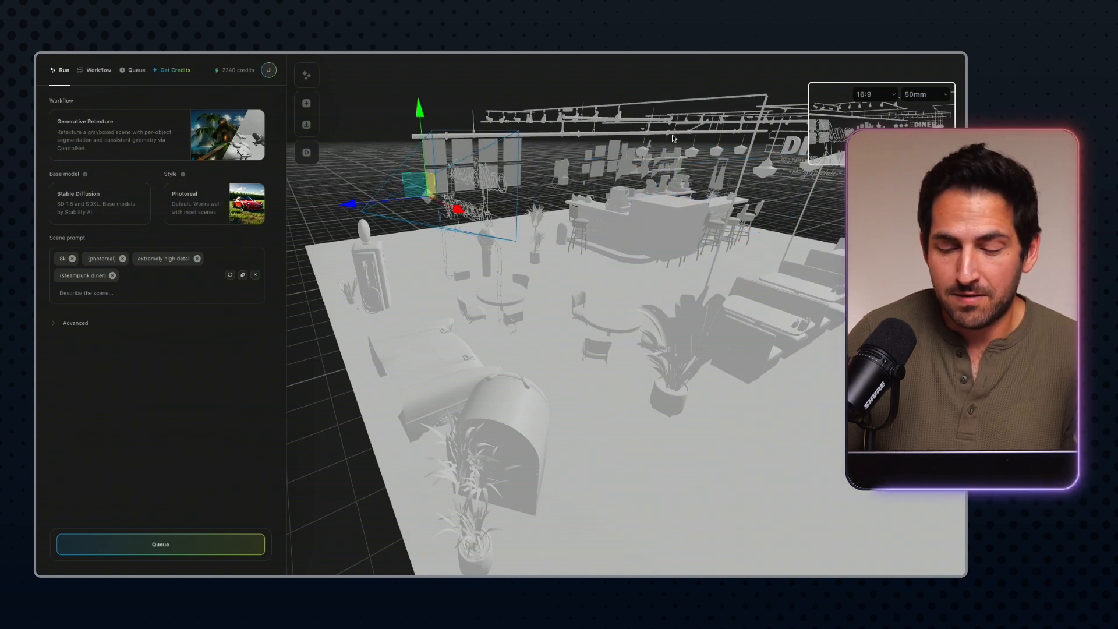
{"action": "left_click", "coordinate": [670, 230]}
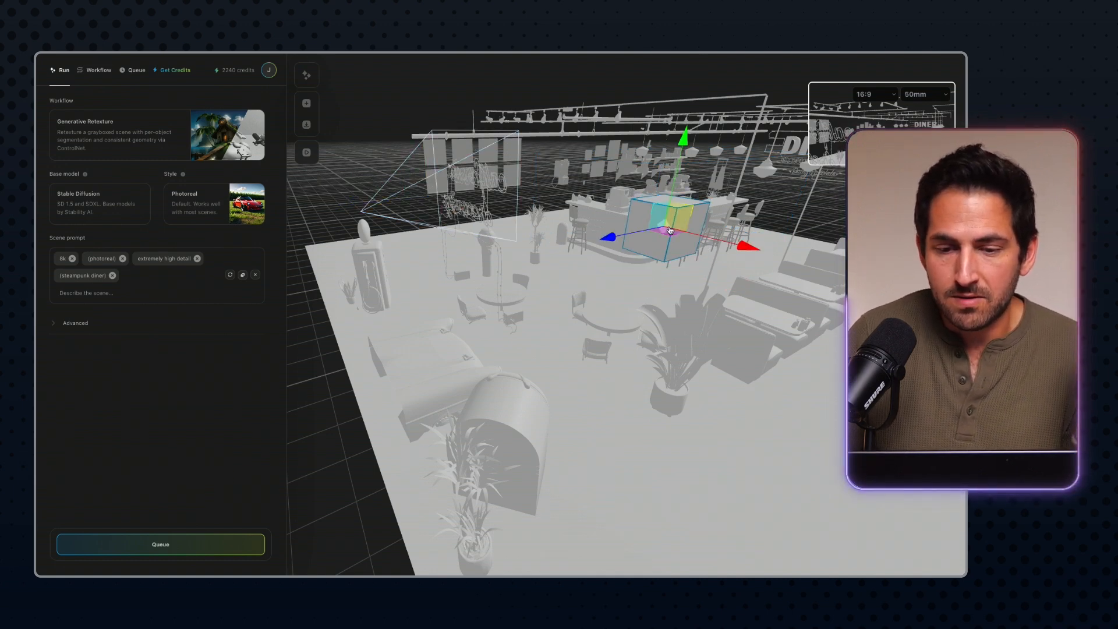
{"action": "key", "text": "Delete"}
{"action": "left_click_drag", "start_coordinate": [417, 131], "coordinate": [443, 130]}
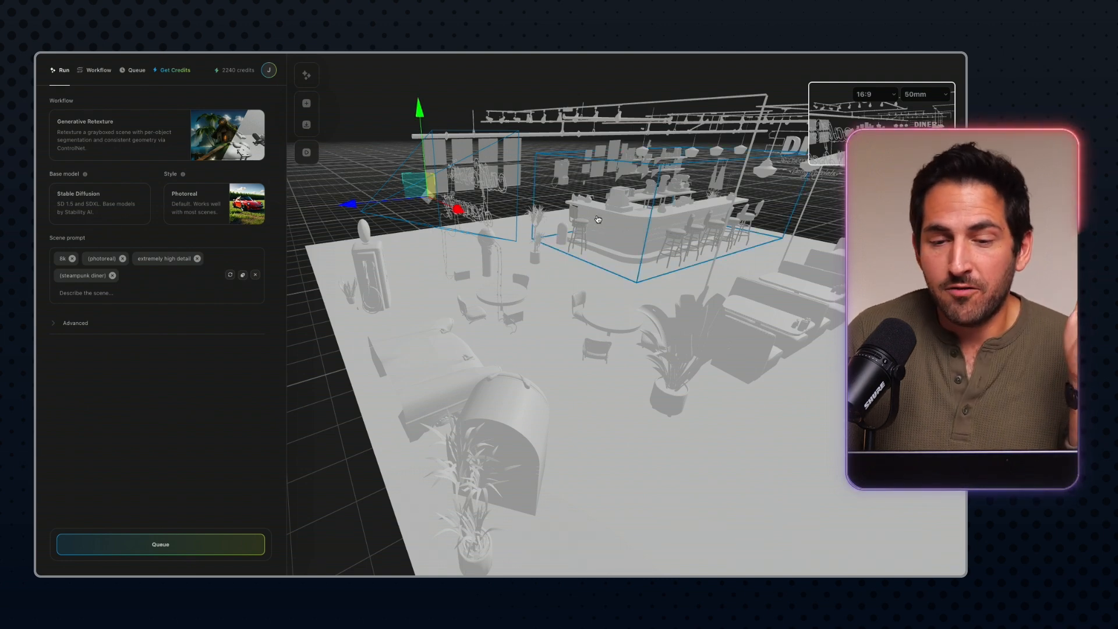
- Switch to the Envato 3D page and look through its themed collections and learning resources
{"action": "mouse_move", "coordinate": [528, 55]}
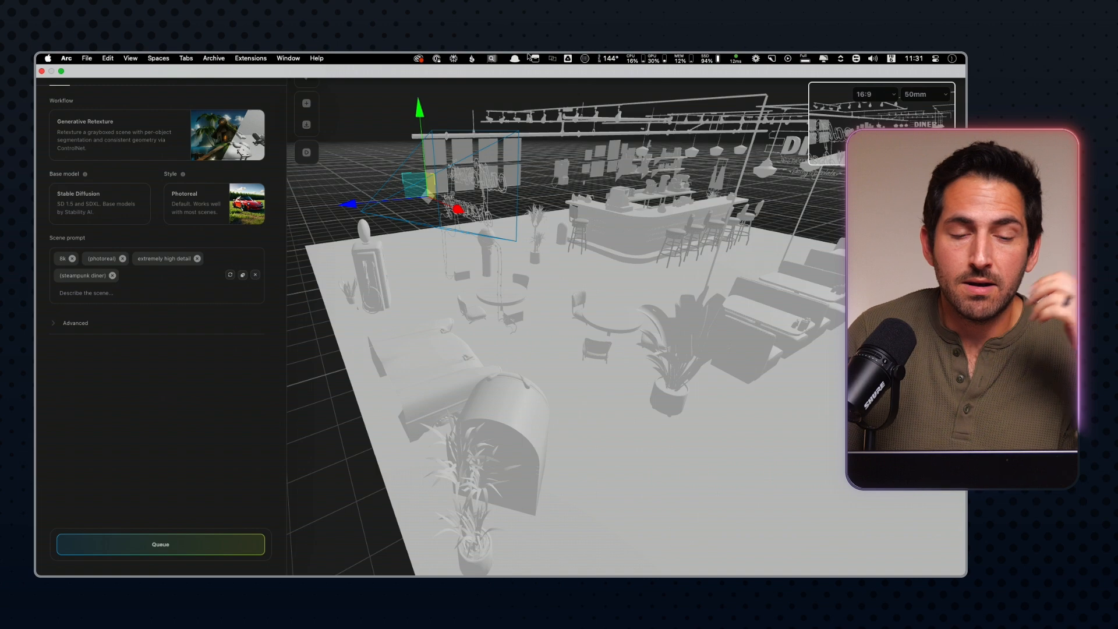
{"action": "mouse_move", "coordinate": [39, 279]}
{"action": "left_click", "coordinate": [82, 310]}
{"action": "scroll", "coordinate": [377, 310], "scroll_direction": "up", "scroll_amount": 4}
{"action": "scroll", "coordinate": [369, 334], "scroll_direction": "down", "scroll_amount": 10}
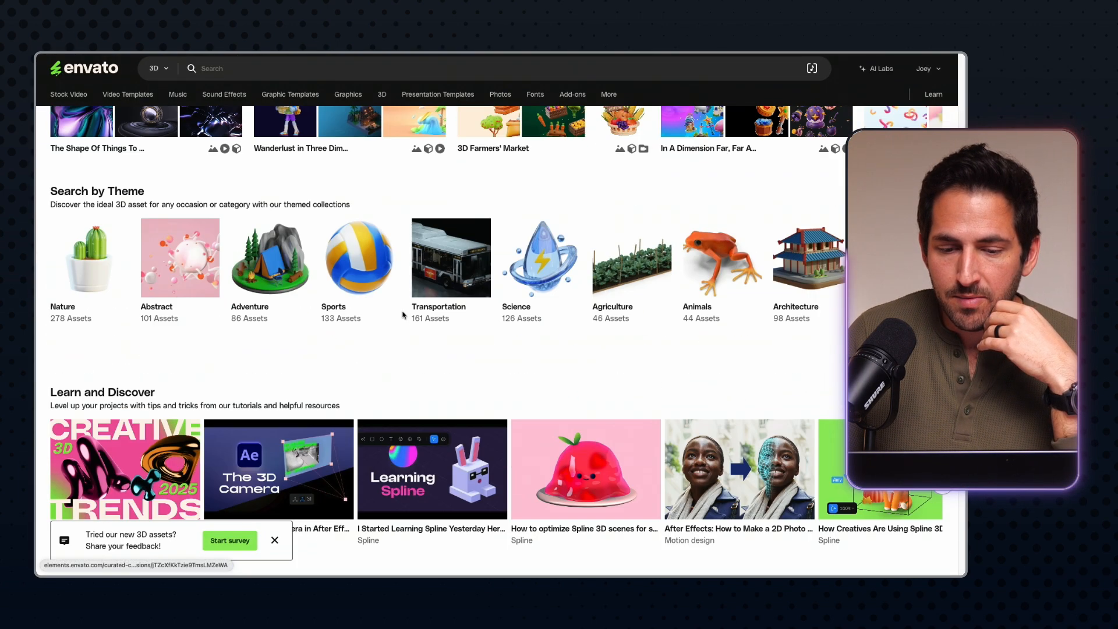
- Open the Transportation theme collection and filter its 3D objects to the GLB file format
{"action": "left_click", "coordinate": [452, 264]}
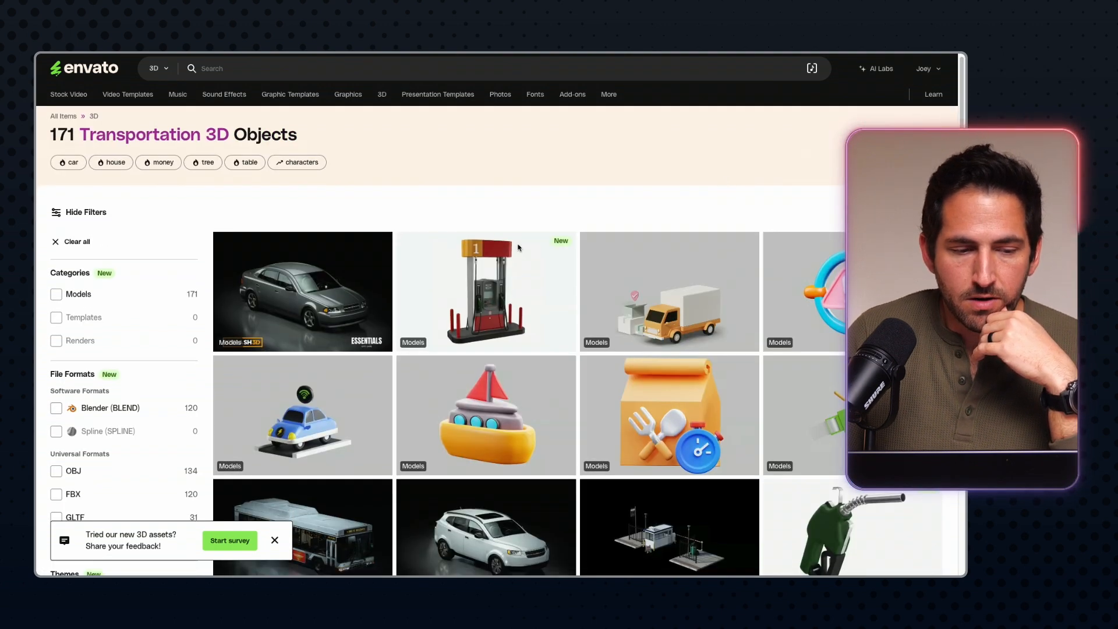
{"action": "scroll", "coordinate": [161, 293], "scroll_direction": "down", "scroll_amount": 4}
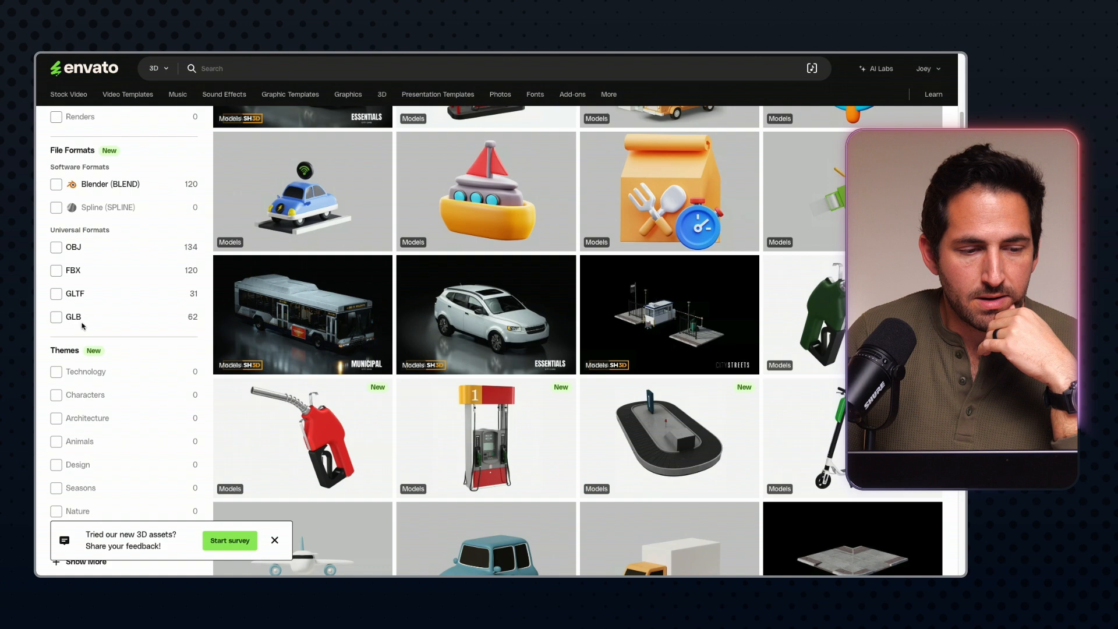
{"action": "left_click", "coordinate": [56, 293]}
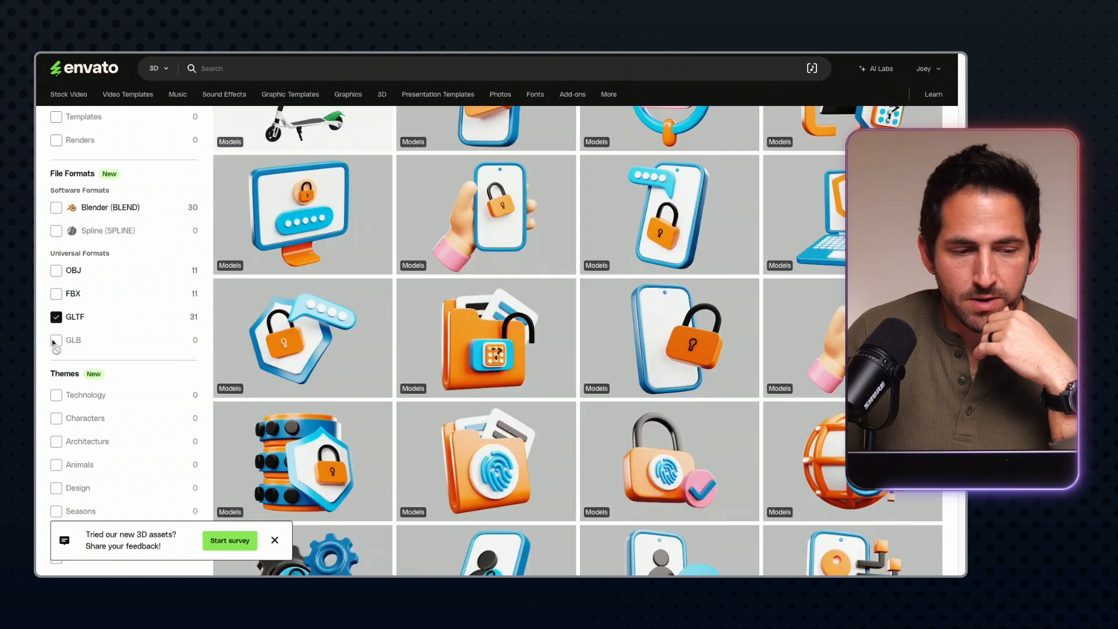
{"action": "left_click", "coordinate": [58, 319]}
{"action": "left_click", "coordinate": [57, 319]}
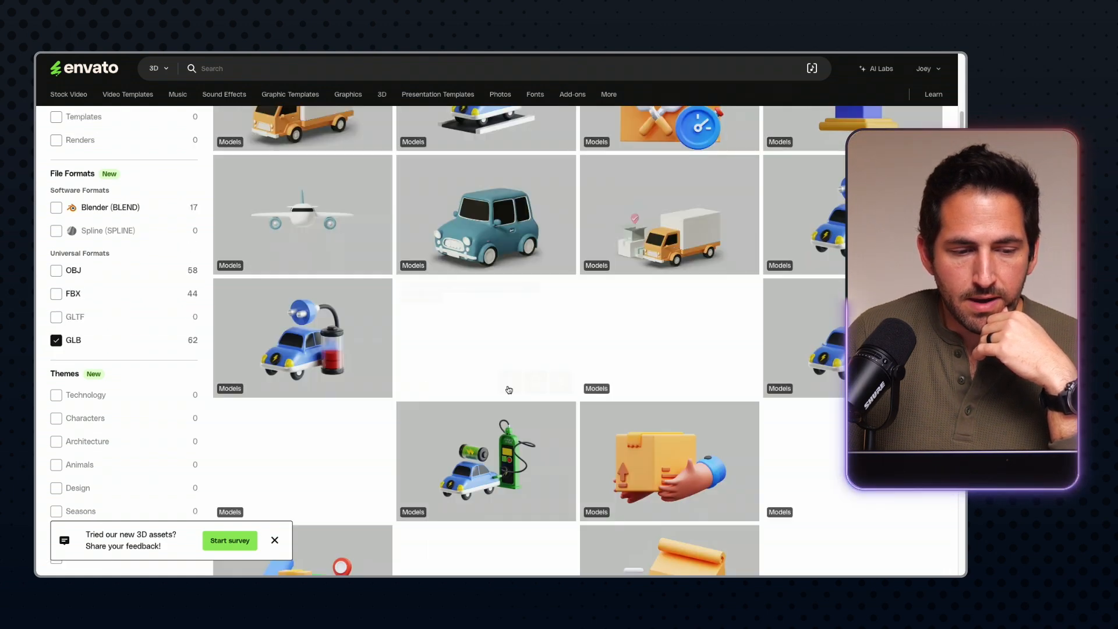
- Browse the GLB transportation models through to the second page and download the red scooter with silver and black accents
{"action": "scroll", "coordinate": [754, 306], "scroll_direction": "down", "scroll_amount": 6}
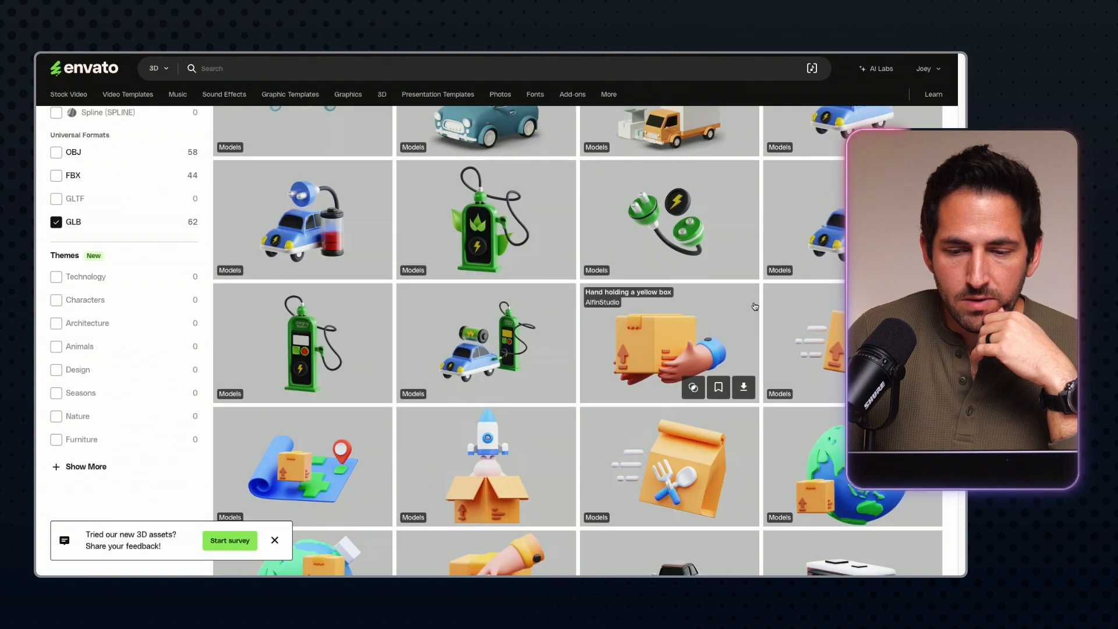
{"action": "scroll", "coordinate": [755, 307], "scroll_direction": "down", "scroll_amount": 7}
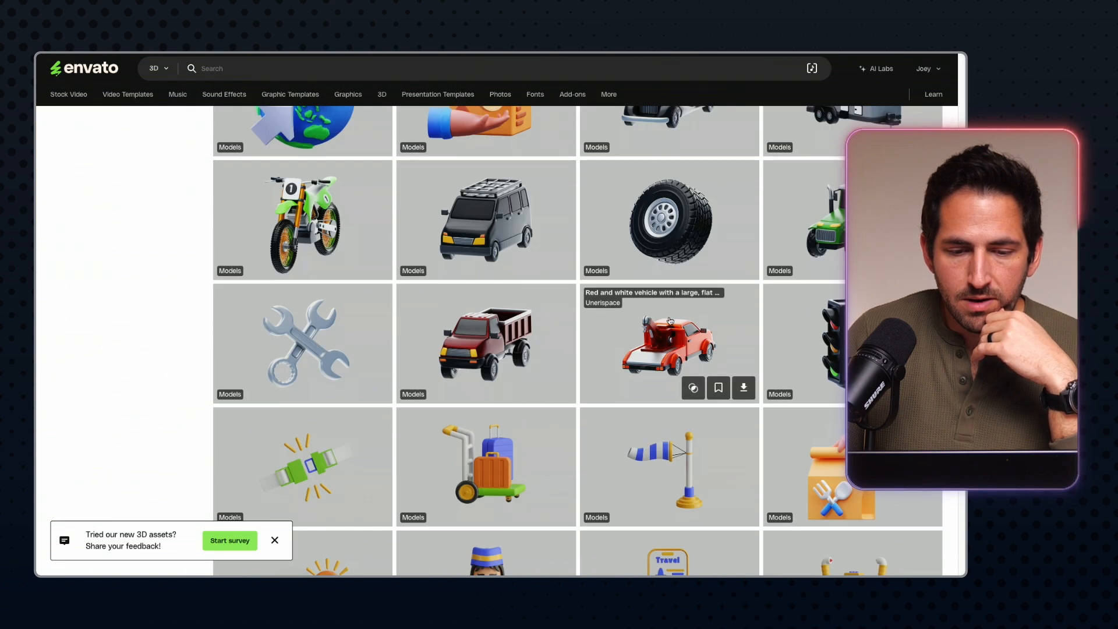
{"action": "scroll", "coordinate": [678, 256], "scroll_direction": "down", "scroll_amount": 3}
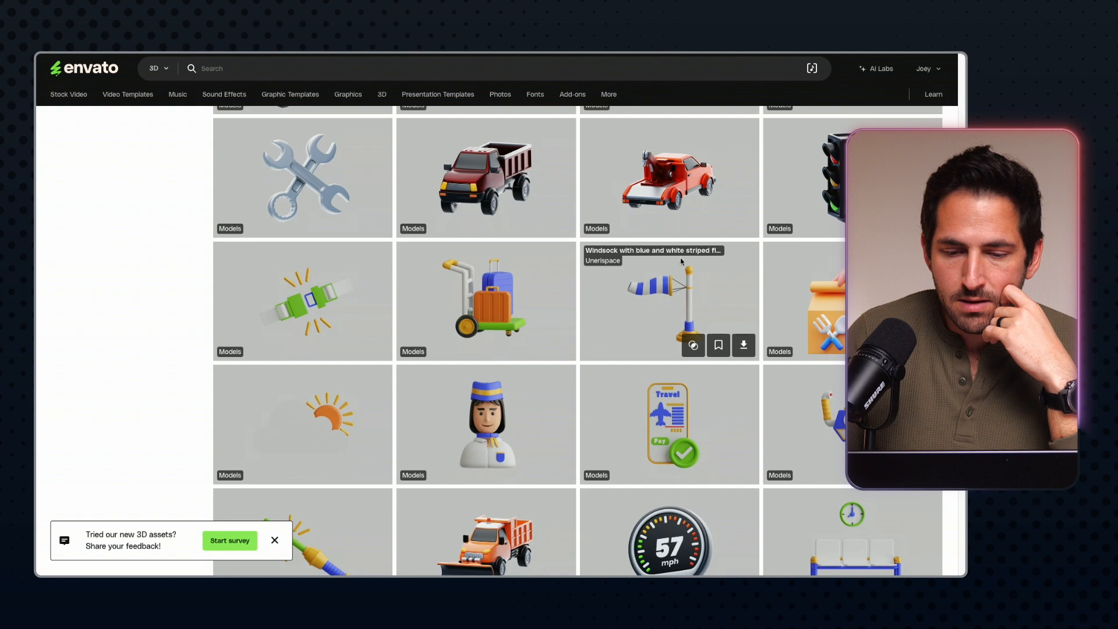
{"action": "scroll", "coordinate": [681, 260], "scroll_direction": "down", "scroll_amount": 7}
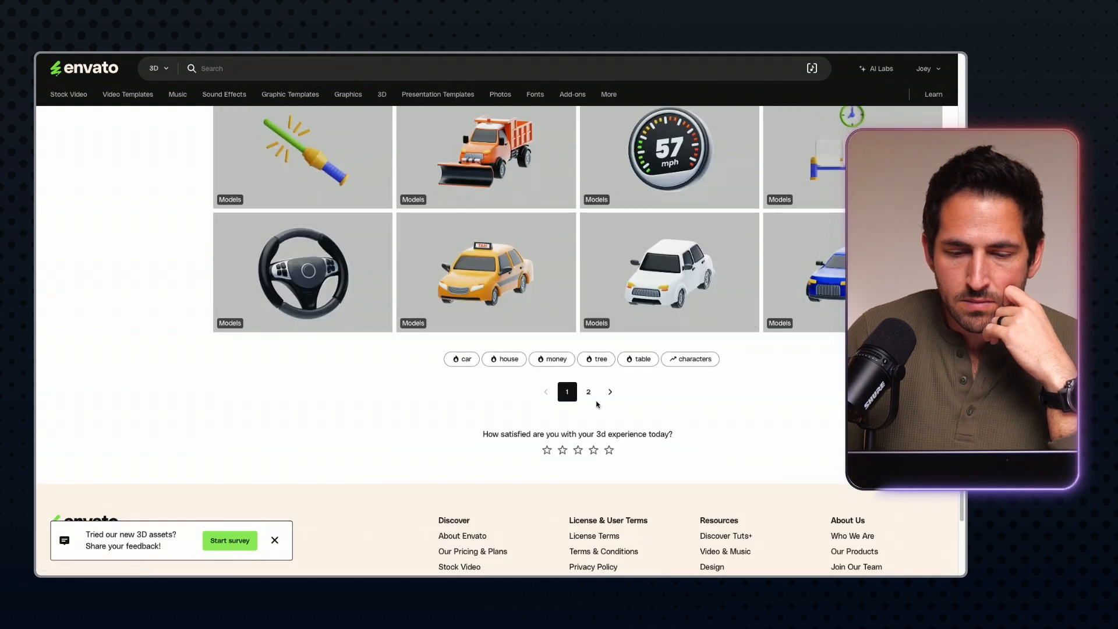
{"action": "left_click", "coordinate": [605, 397]}
{"action": "scroll", "coordinate": [333, 266], "scroll_direction": "down", "scroll_amount": 5}
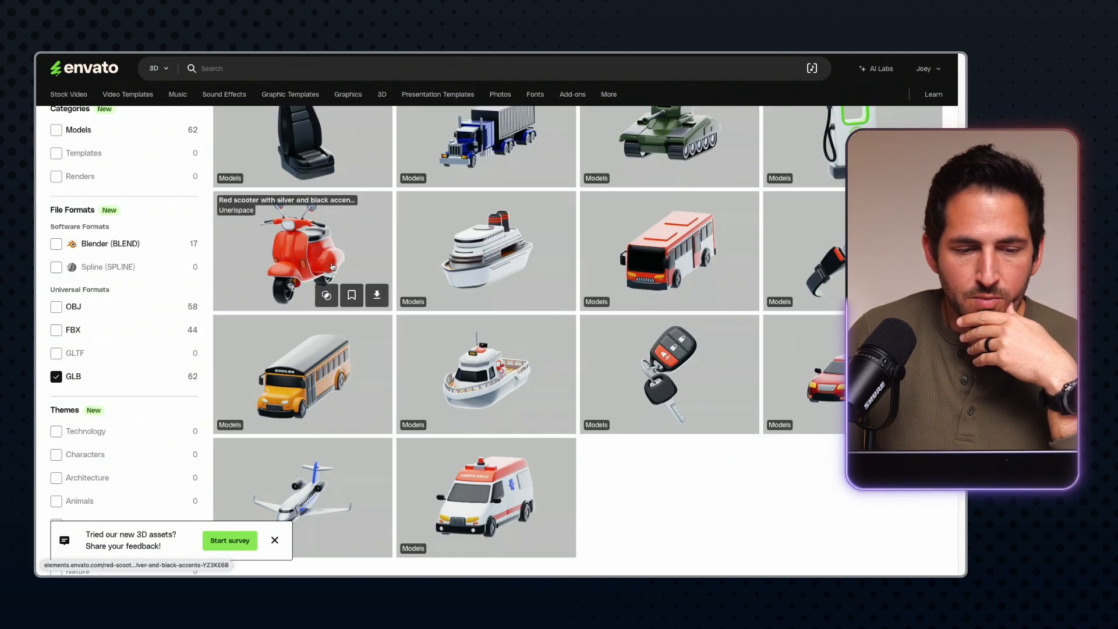
{"action": "left_click", "coordinate": [373, 296]}
{"action": "left_click", "coordinate": [576, 443]}
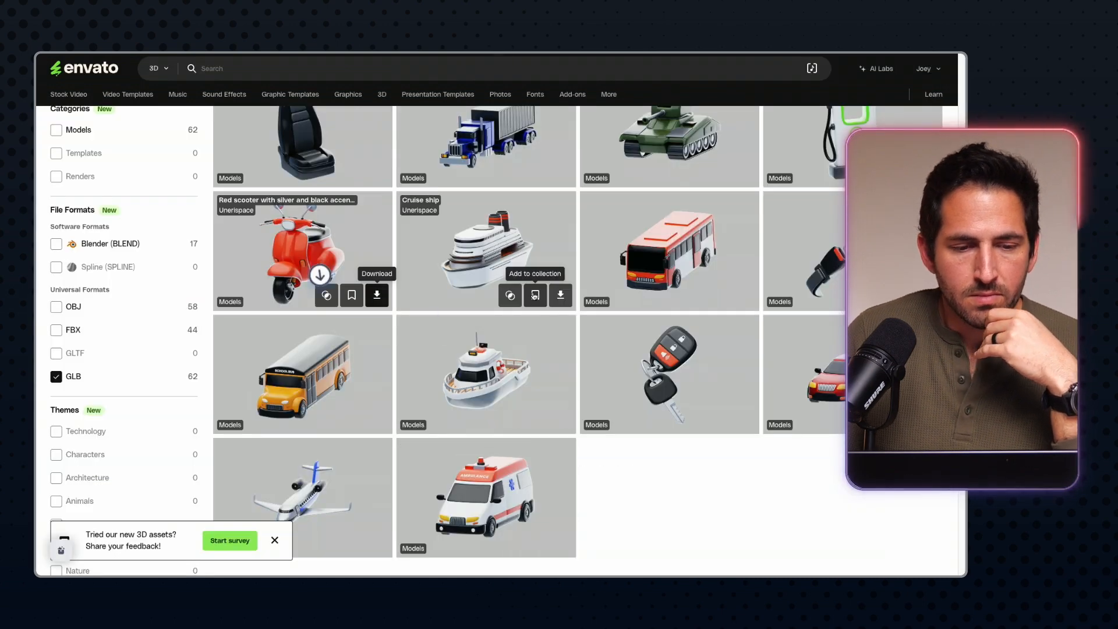
- Switch to Playbook and import the downloaded red scooter model into the diner scene
{"action": "mouse_move", "coordinate": [820, 574]}
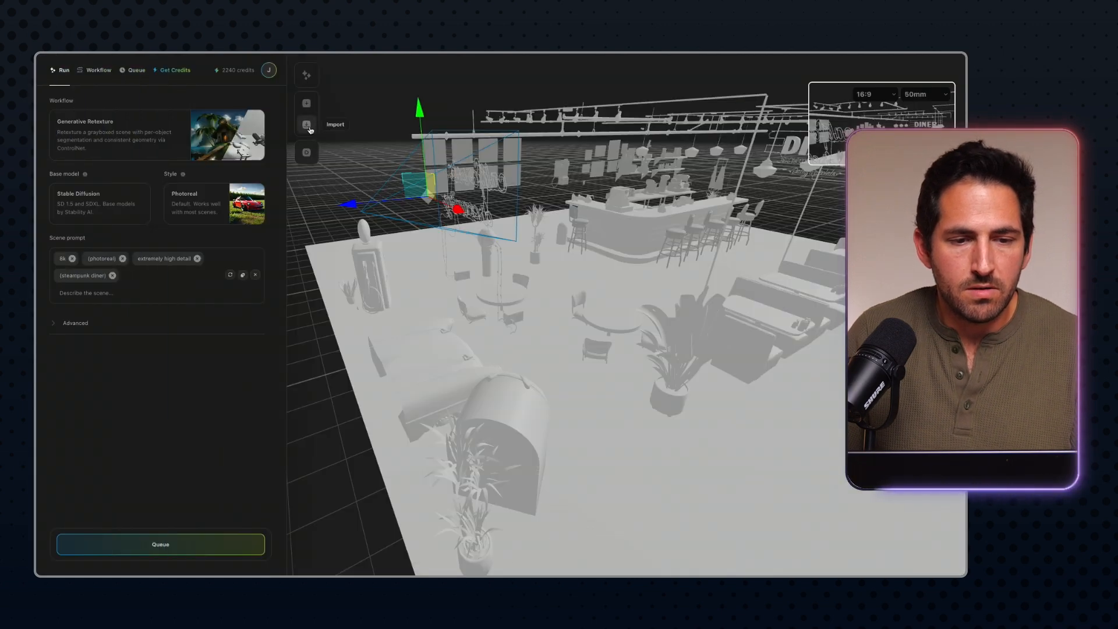
{"action": "left_click", "coordinate": [307, 126]}
{"action": "double_click", "coordinate": [270, 180]}
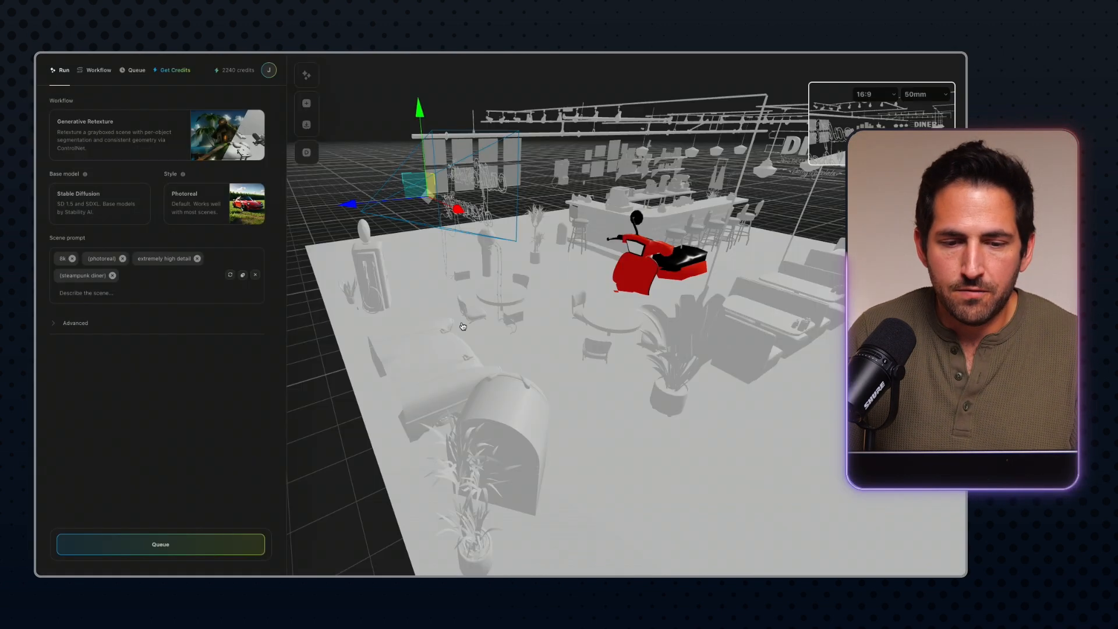
{"action": "left_click", "coordinate": [653, 260]}
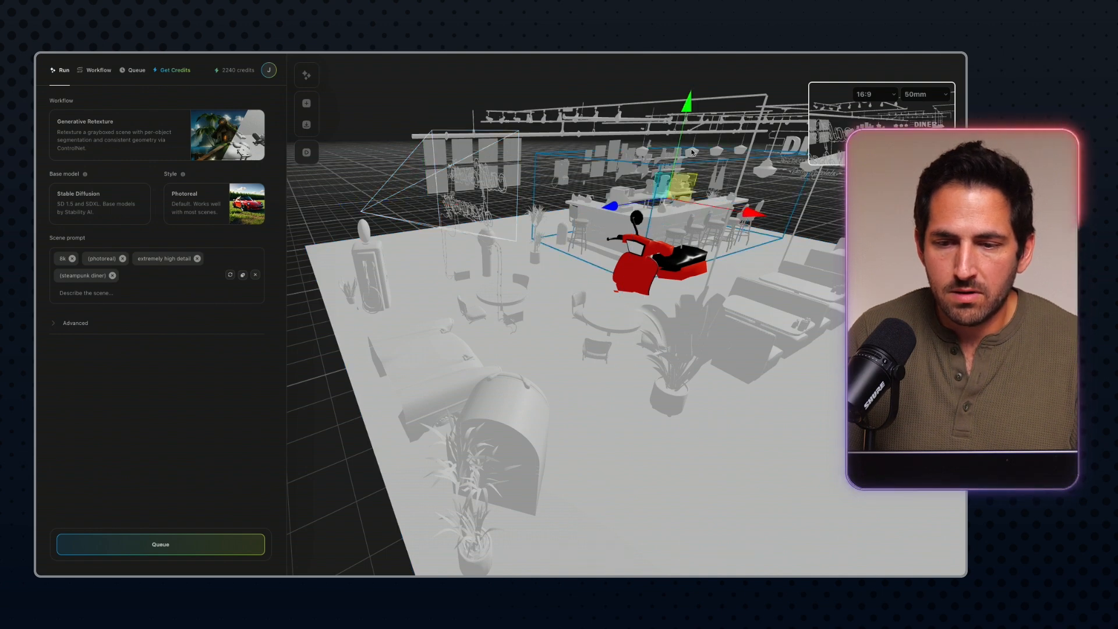
{"action": "left_click_drag", "start_coordinate": [688, 120], "coordinate": [688, 105]}
{"action": "key", "text": "ctrl+z"}
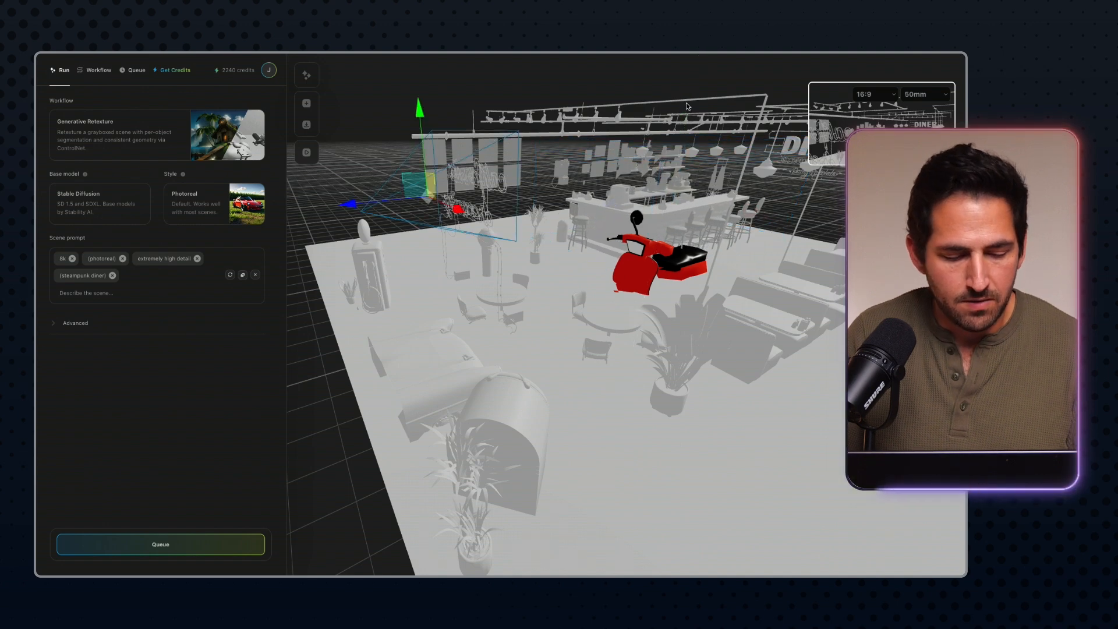
{"action": "key", "text": "ctrl+z"}
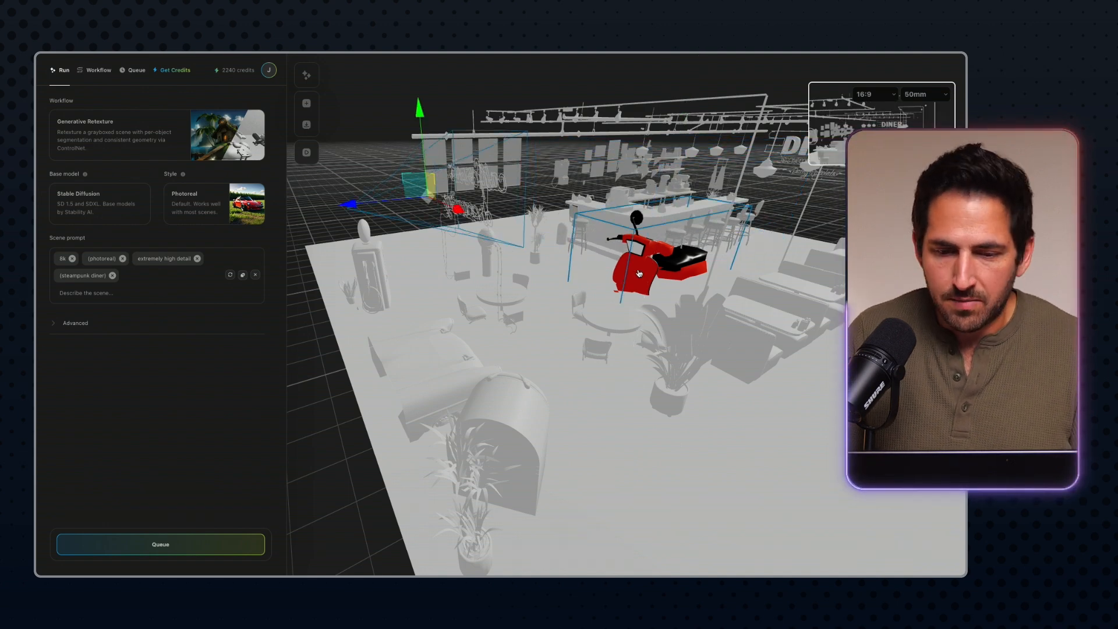
- Raise the scooter until its wheels are above the floor, and lower the scene camera towards the floor
{"action": "left_click", "coordinate": [671, 199]}
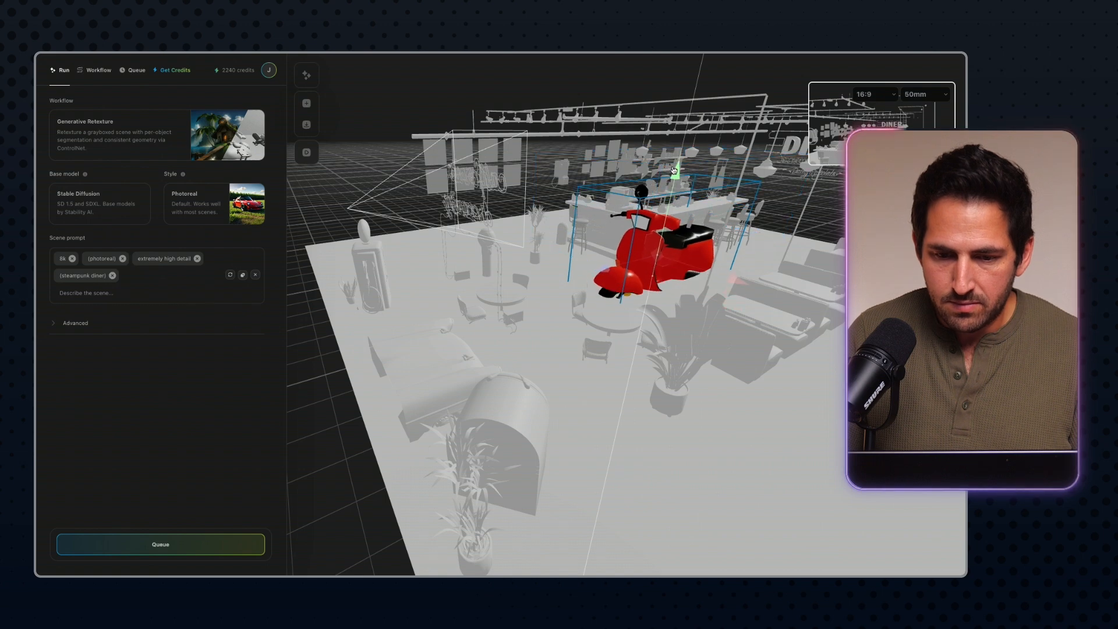
{"action": "left_click", "coordinate": [369, 210]}
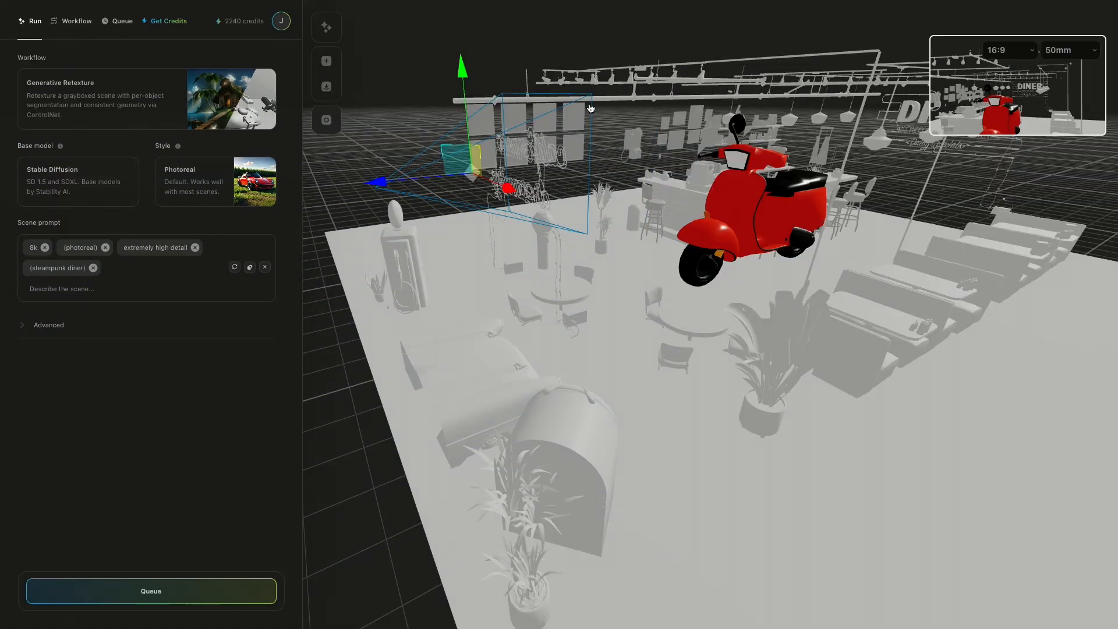
{"action": "left_click_drag", "start_coordinate": [462, 73], "coordinate": [455, 233]}
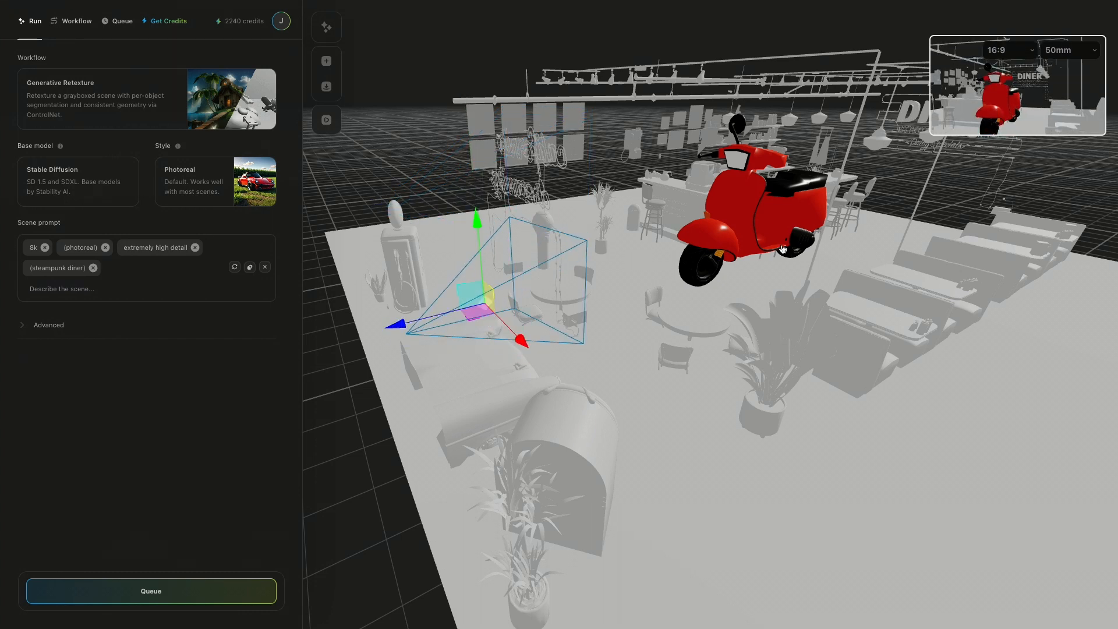
- Try to resize the scooter with the scale gizmo
{"action": "left_click", "coordinate": [770, 211]}
{"action": "key", "text": "e"}
{"action": "key", "text": "r"}
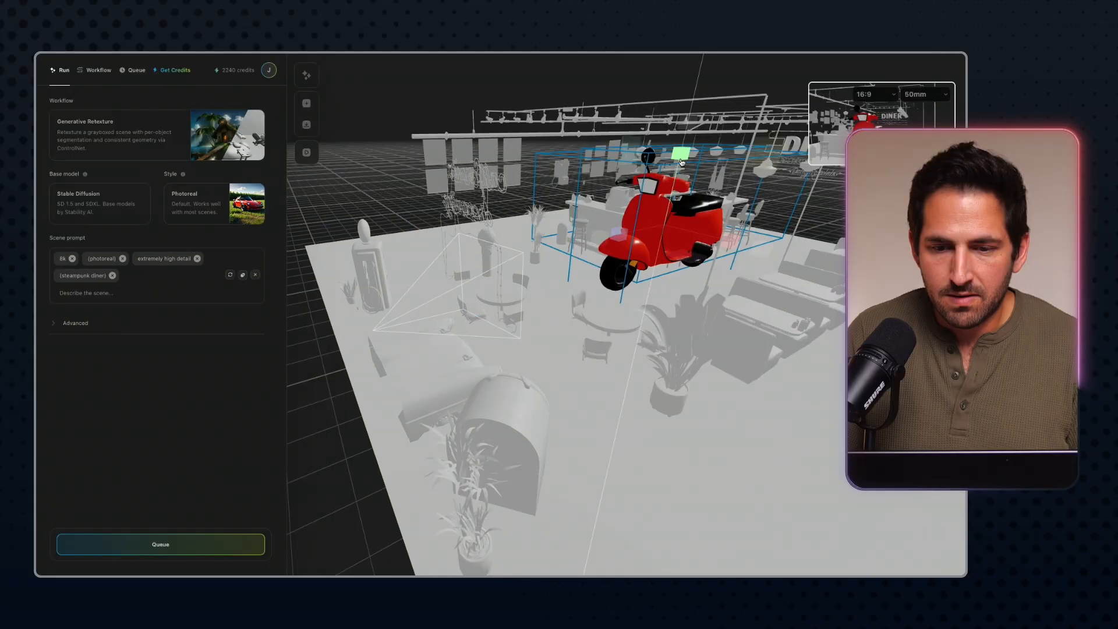
{"action": "left_click_drag", "start_coordinate": [774, 127], "coordinate": [772, 137]}
{"action": "left_click_drag", "start_coordinate": [676, 166], "coordinate": [676, 166]}
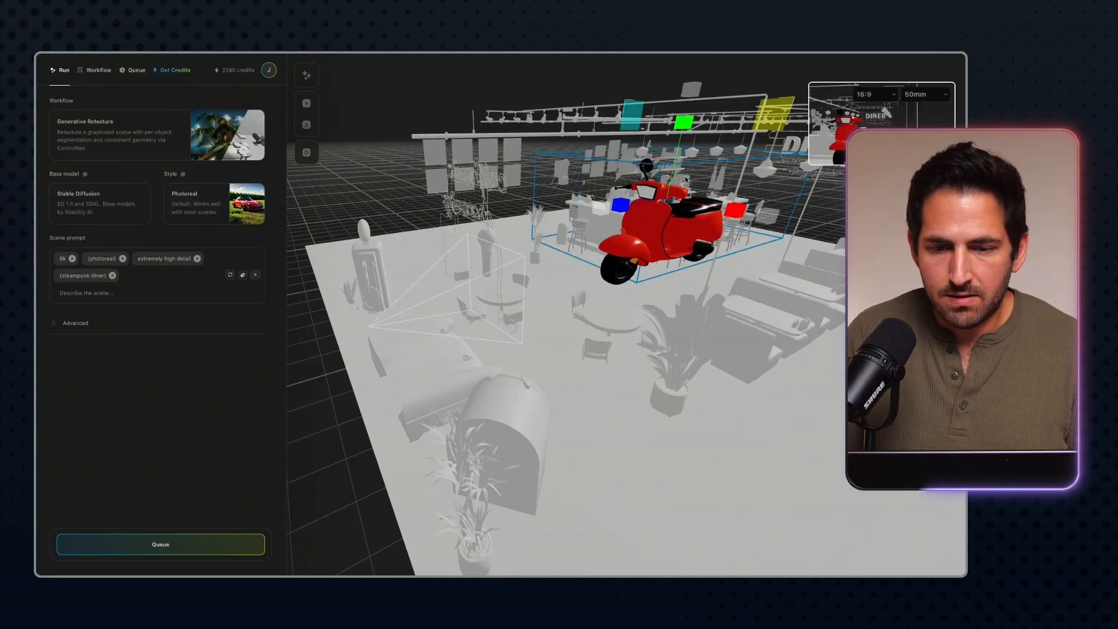
- Undo the resizing edits on the scooter one by one until it is back at a smaller size
{"action": "key", "text": "ctrl+z"}
{"action": "key", "text": "ctrl+z"}
{"action": "key", "text": "ctrl+z"}
{"action": "key", "text": "ctrl+z"}
{"action": "key", "text": "ctrl+z"}
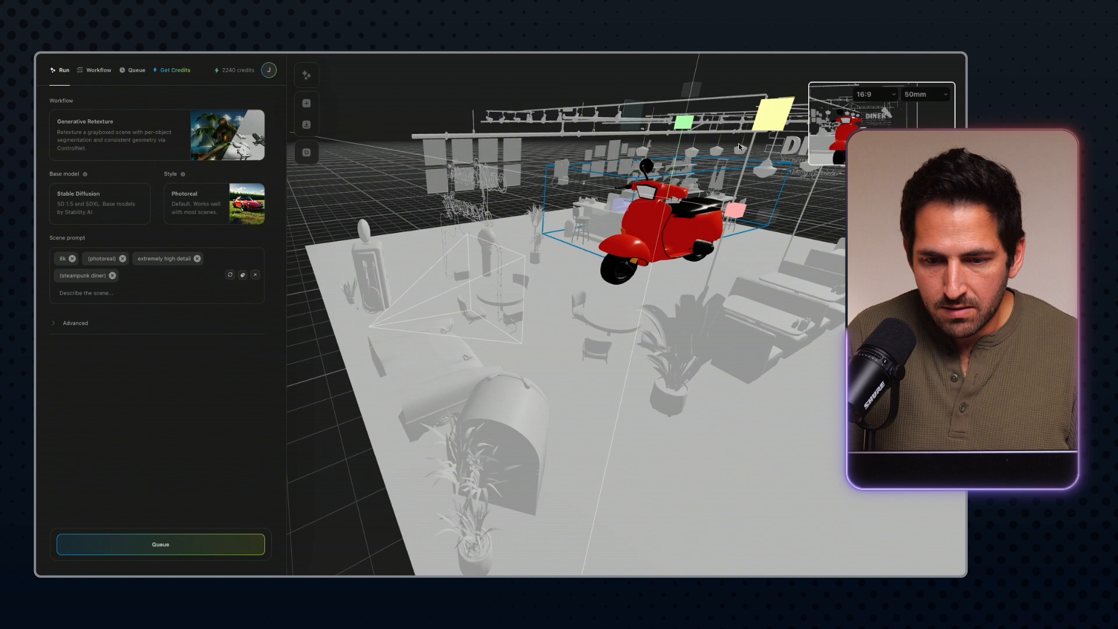
{"action": "key", "text": "ctrl+z"}
{"action": "key", "text": "ctrl+z"}
{"action": "key", "text": "ctrl+z"}
{"action": "key", "text": "ctrl+z"}
{"action": "key", "text": "ctrl+z"}
{"action": "key", "text": "ctrl+z"}
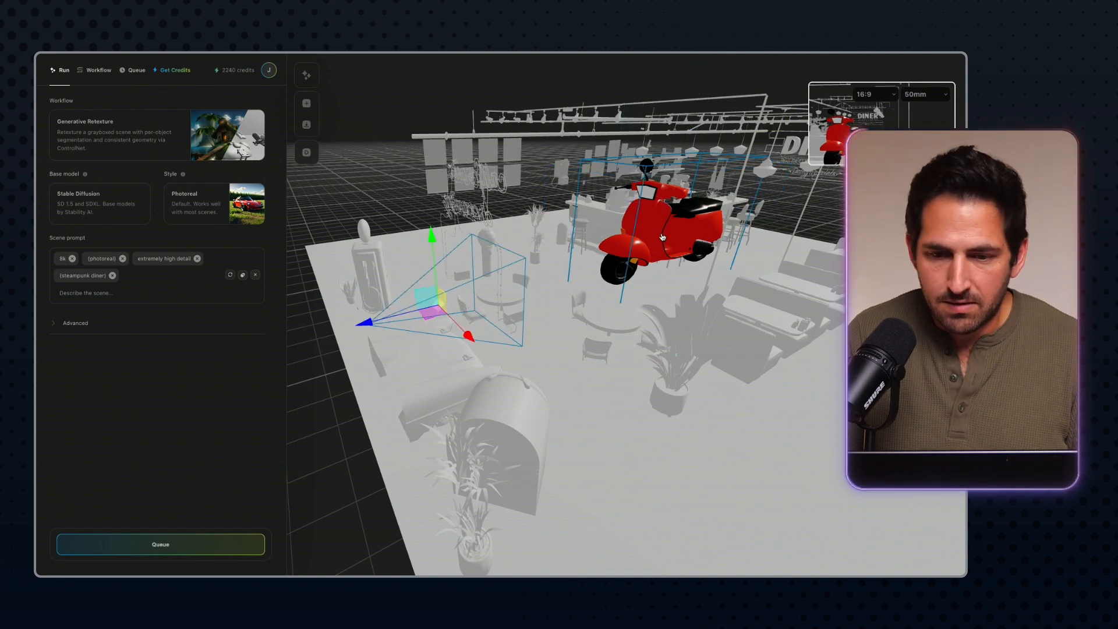
{"action": "key", "text": "ctrl+z"}
{"action": "key", "text": "ctrl+z"}
{"action": "key", "text": "ctrl+z"}
{"action": "key", "text": "ctrl+z"}
{"action": "key", "text": "ctrl+z"}
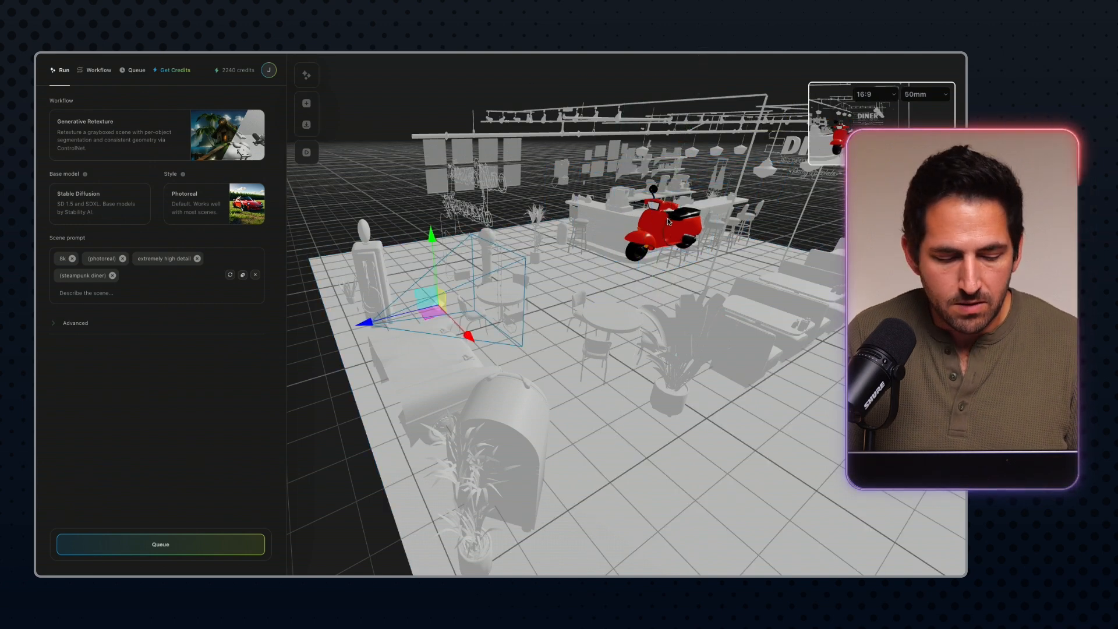
- Lower the scooter towards floor level and move it forward, away from the diner bar
{"action": "scroll", "coordinate": [662, 242], "scroll_direction": "up", "scroll_amount": 10}
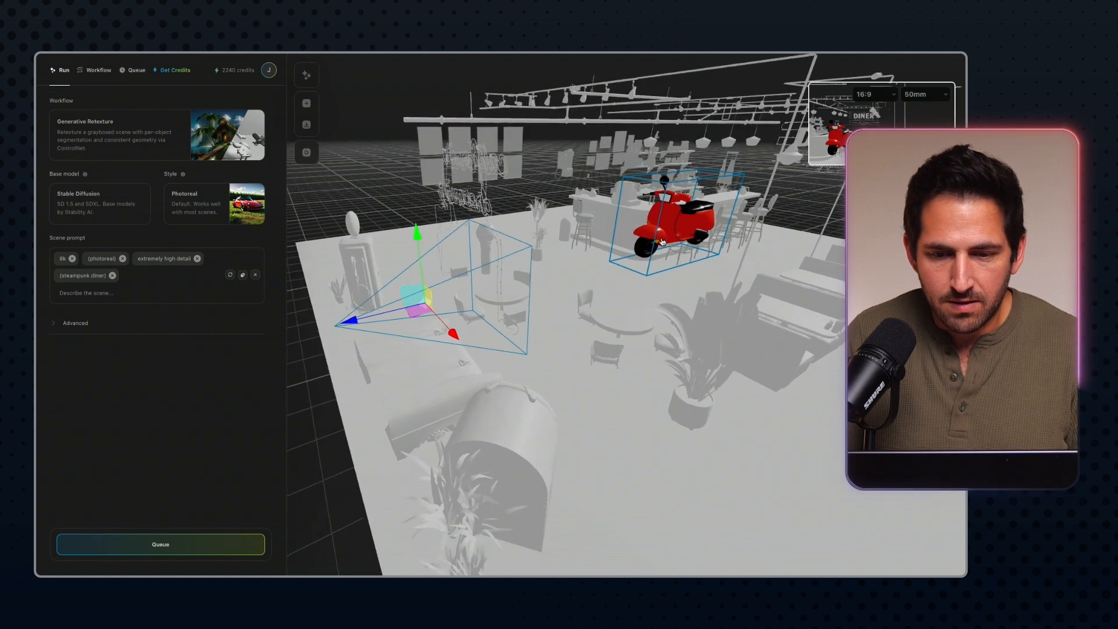
{"action": "left_click_drag", "start_coordinate": [741, 236], "coordinate": [478, 302]}
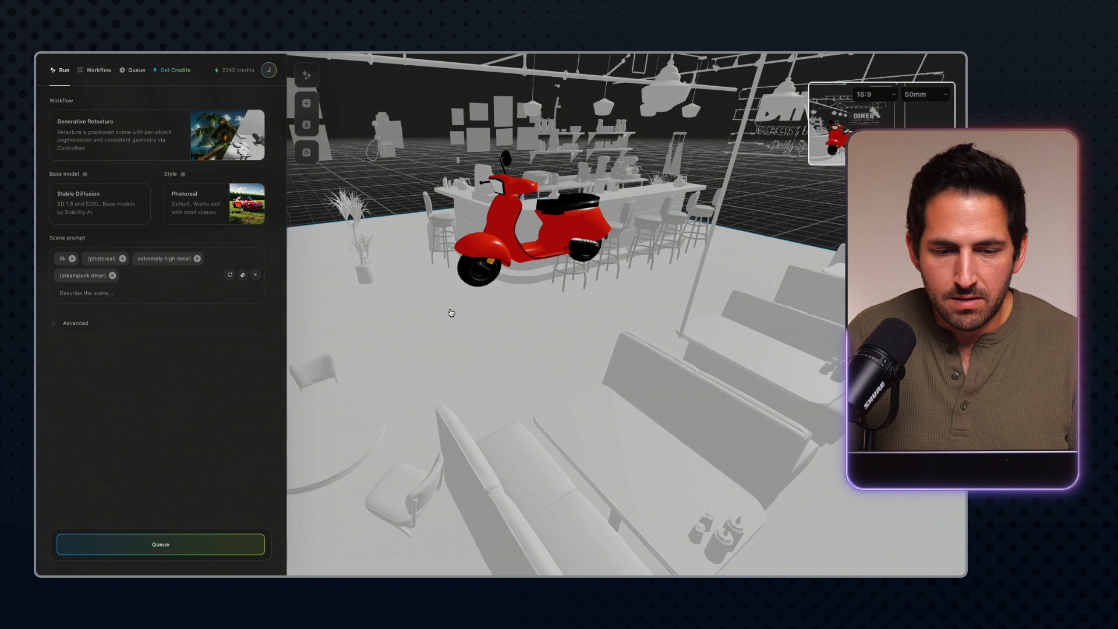
{"action": "left_click", "coordinate": [515, 251]}
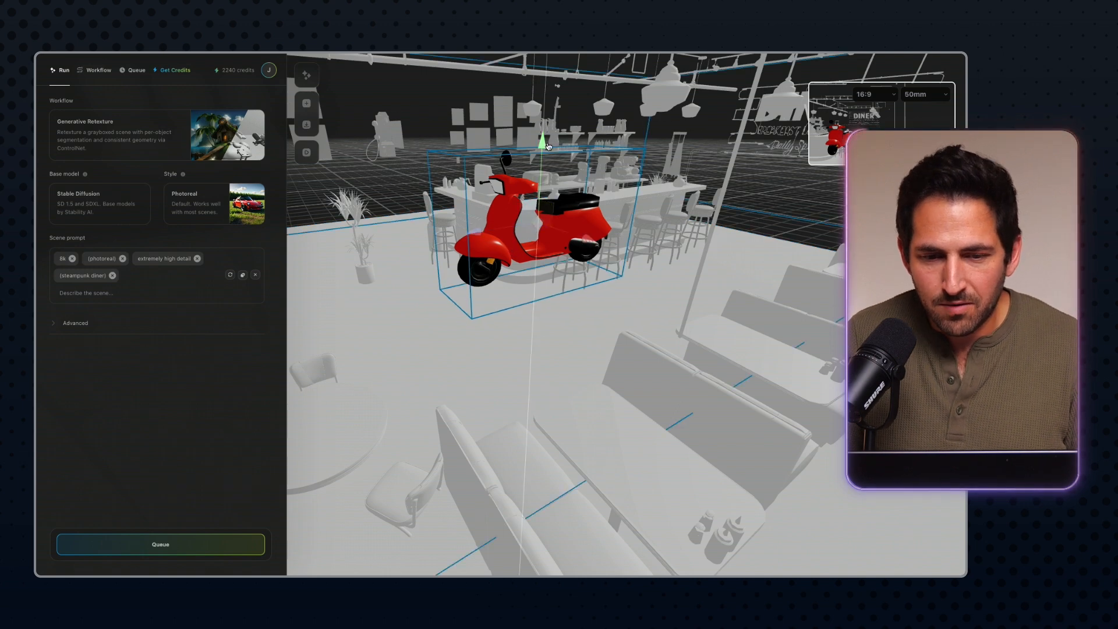
{"action": "left_click_drag", "start_coordinate": [543, 147], "coordinate": [542, 176]}
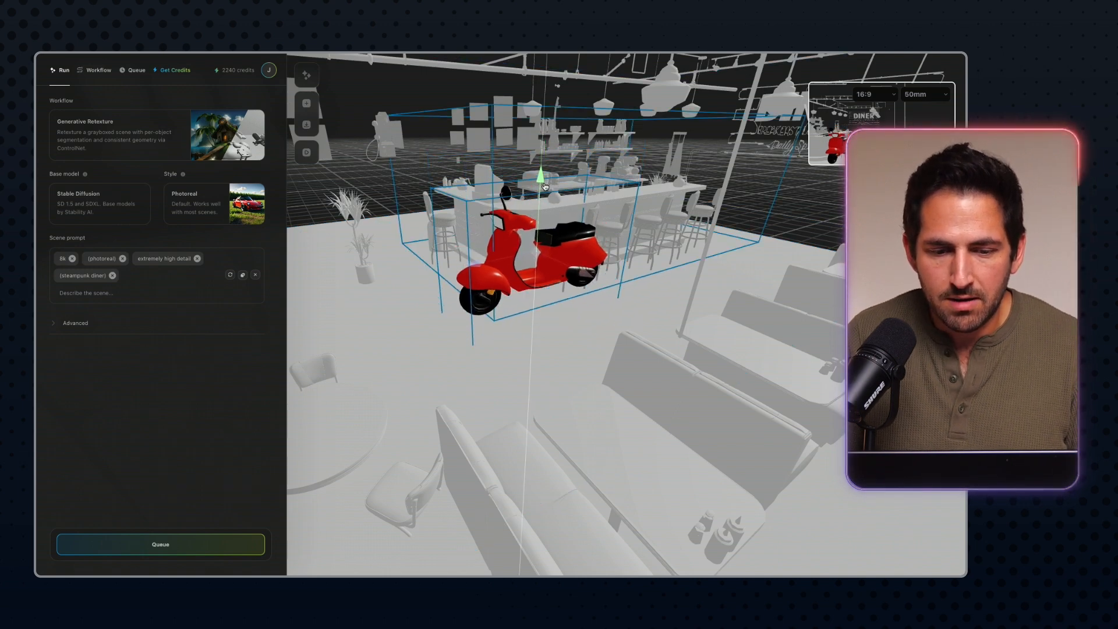
{"action": "left_click", "coordinate": [492, 294]}
{"action": "left_click_drag", "start_coordinate": [587, 280], "coordinate": [638, 319]}
{"action": "scroll", "coordinate": [457, 298], "scroll_direction": "up", "scroll_amount": 1}
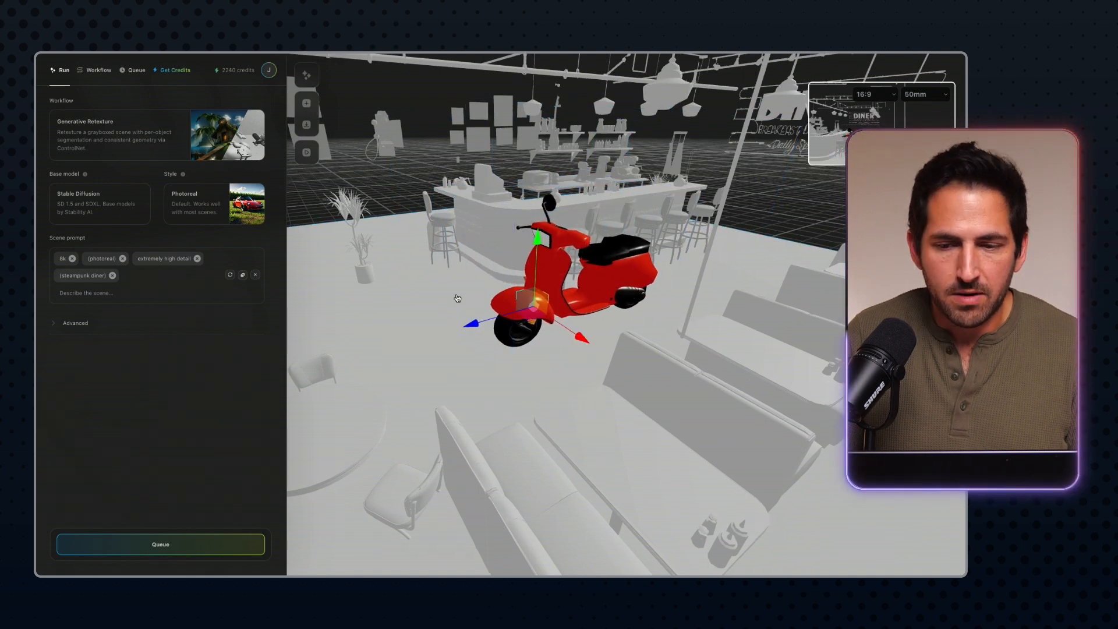
{"action": "scroll", "coordinate": [457, 298], "scroll_direction": "up", "scroll_amount": 3}
{"action": "scroll", "coordinate": [532, 297], "scroll_direction": "down", "scroll_amount": 5}
{"action": "scroll", "coordinate": [535, 282], "scroll_direction": "up", "scroll_amount": 2}
- Reposition and rotate the scene camera so that it frames the scooter together with the DINER sign and bar
{"action": "right_click_drag", "start_coordinate": [537, 281], "coordinate": [625, 268]}
{"action": "left_click_drag", "start_coordinate": [626, 267], "coordinate": [750, 403]}
{"action": "scroll", "coordinate": [749, 403], "scroll_direction": "down", "scroll_amount": 4}
{"action": "left_click", "coordinate": [860, 421]}
{"action": "left_click_drag", "start_coordinate": [965, 481], "coordinate": [702, 404]}
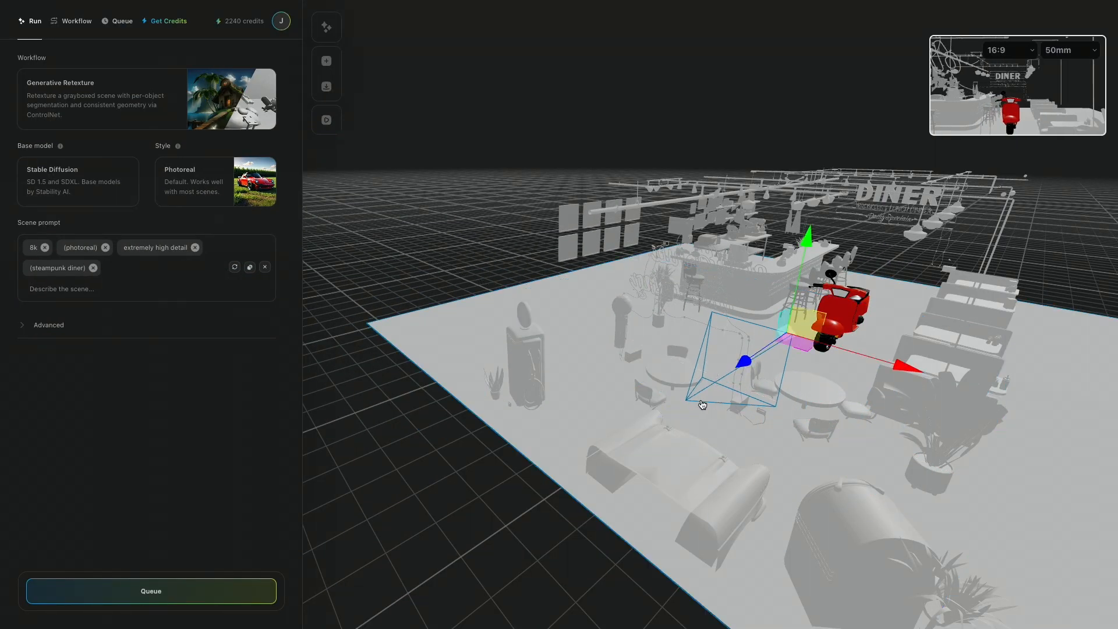
{"action": "left_click", "coordinate": [745, 367]}
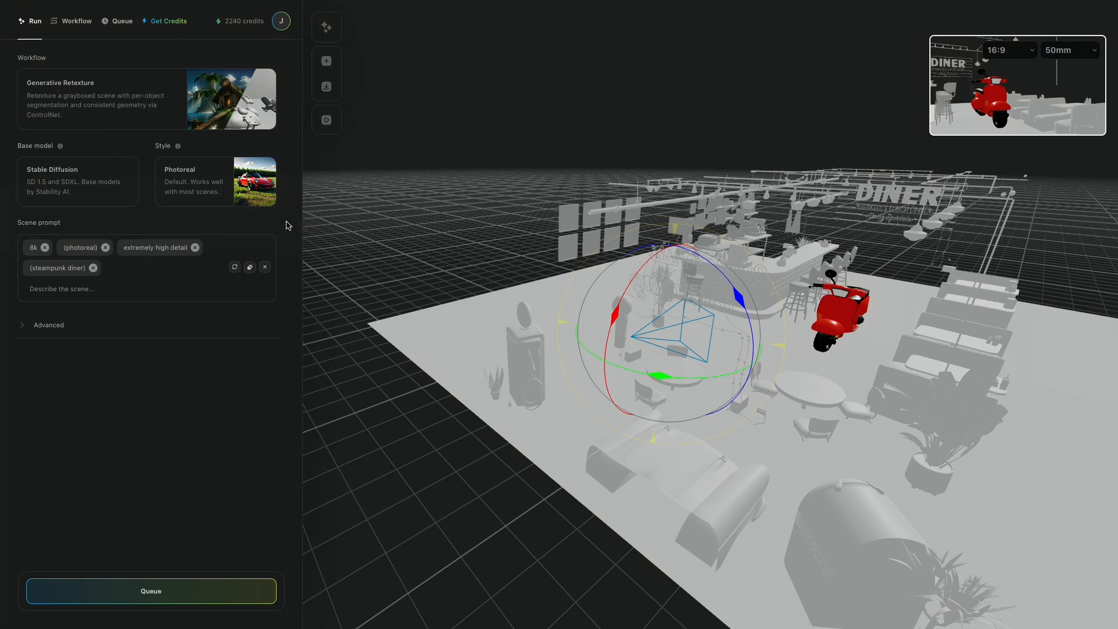
- Replace the "(steampunk diner)" tag in the scene prompt with "(futuristic diner)"
{"action": "left_click", "coordinate": [94, 267]}
{"action": "type", "text": "("}
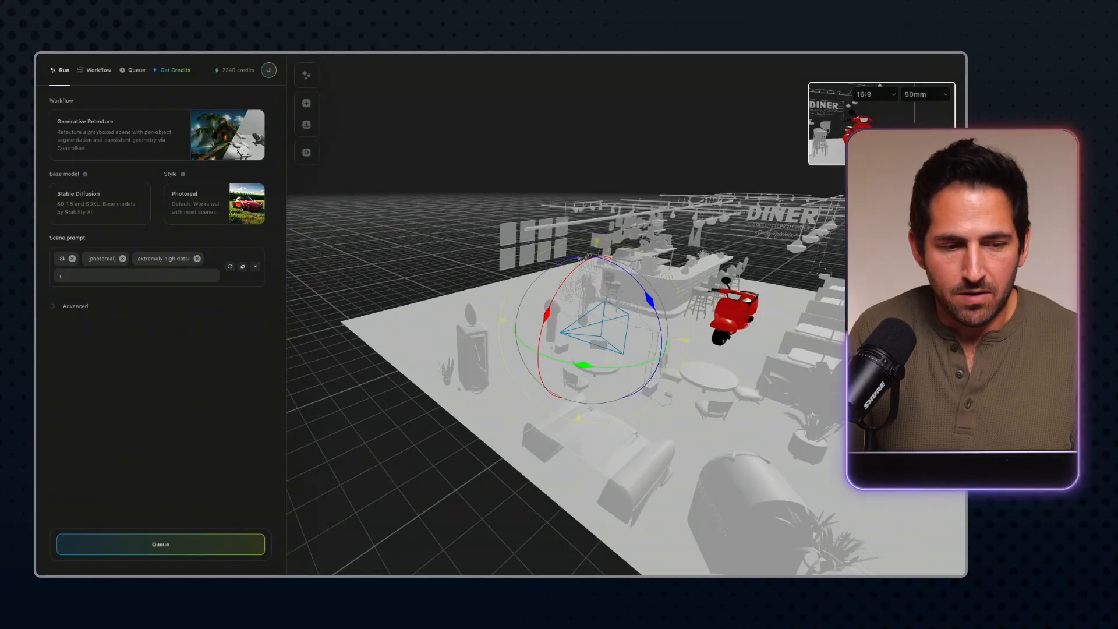
{"action": "type", "text": "fut"}
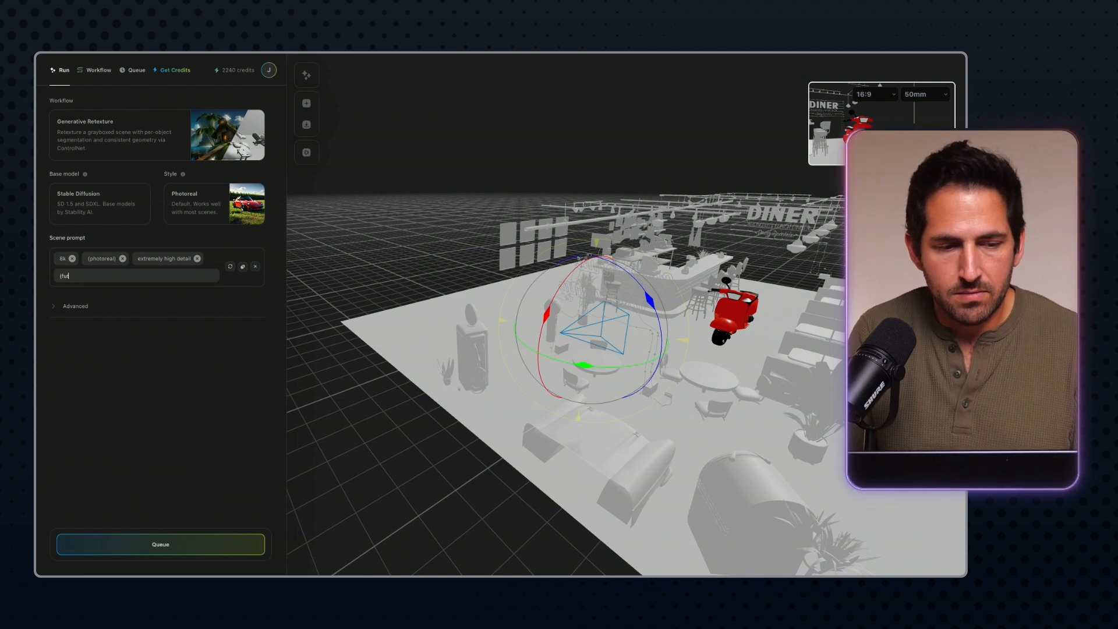
{"action": "type", "text": "uristic diner"}
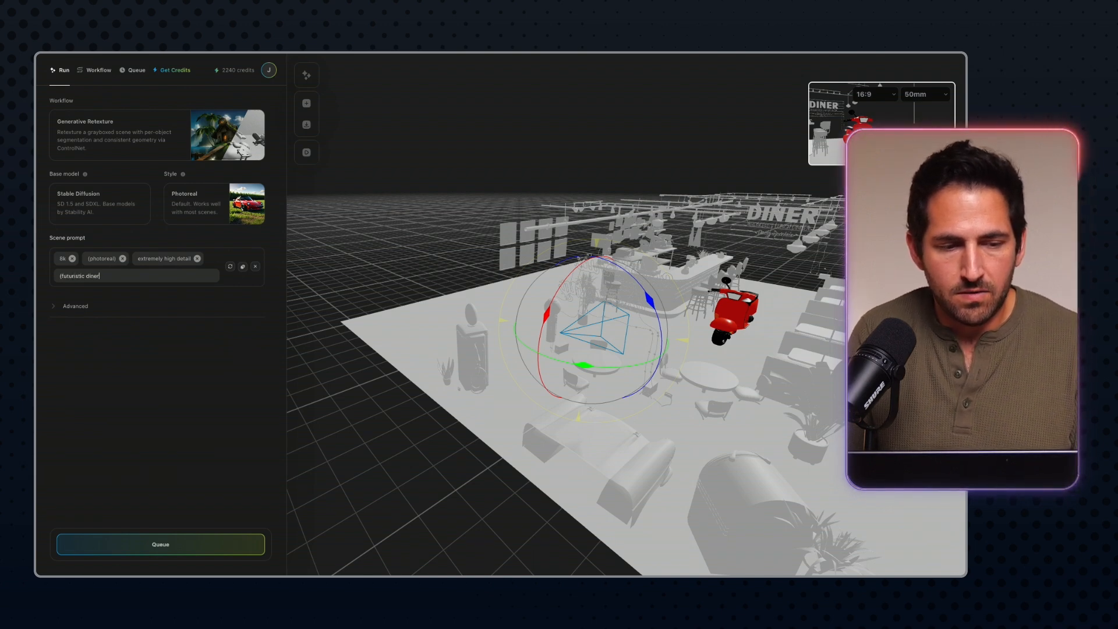
{"action": "type", "text": ")"}
{"action": "key", "text": "Return"}
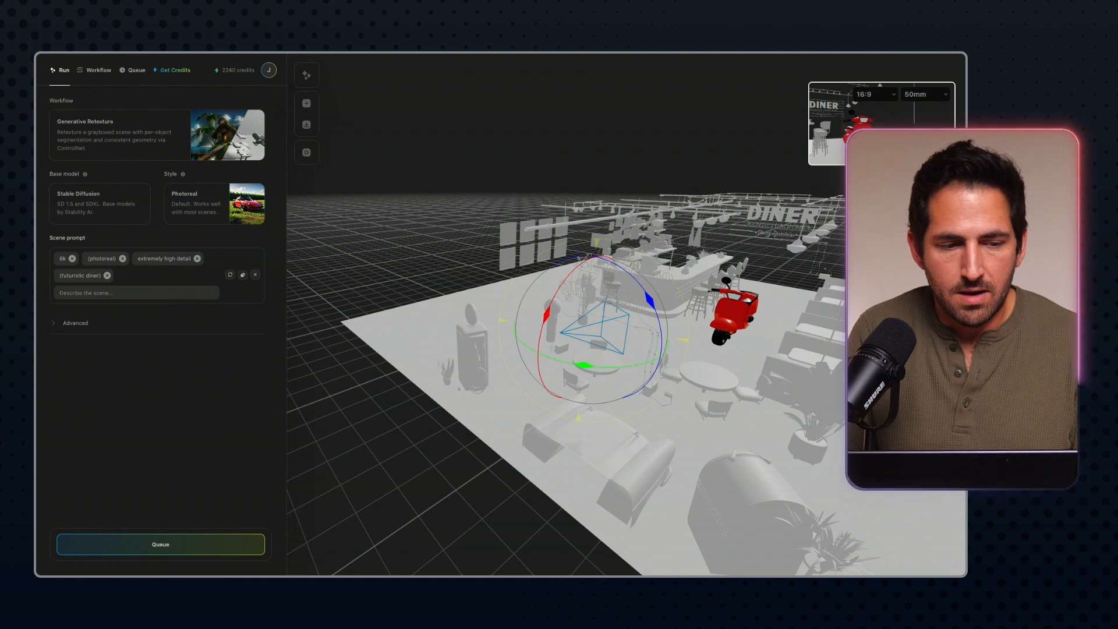
- Add the tag "(red space scooter in diner)" to the scene prompt and queue a generation with the updated futuristic diner prompt
{"action": "type", "text": "(red spa"}
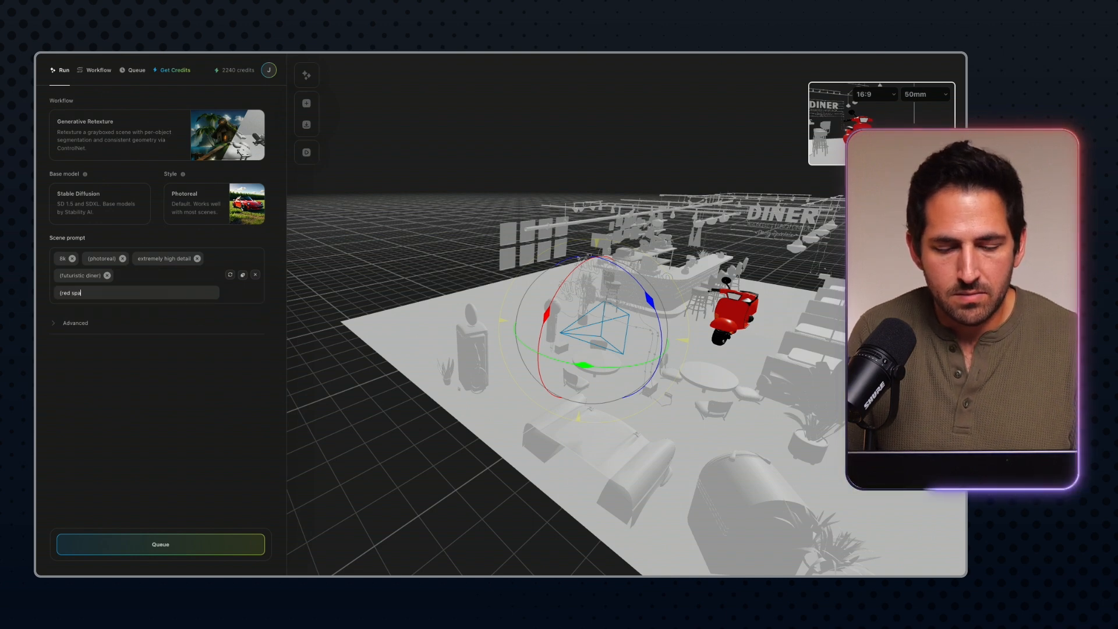
{"action": "type", "text": "ce scooter in diner"}
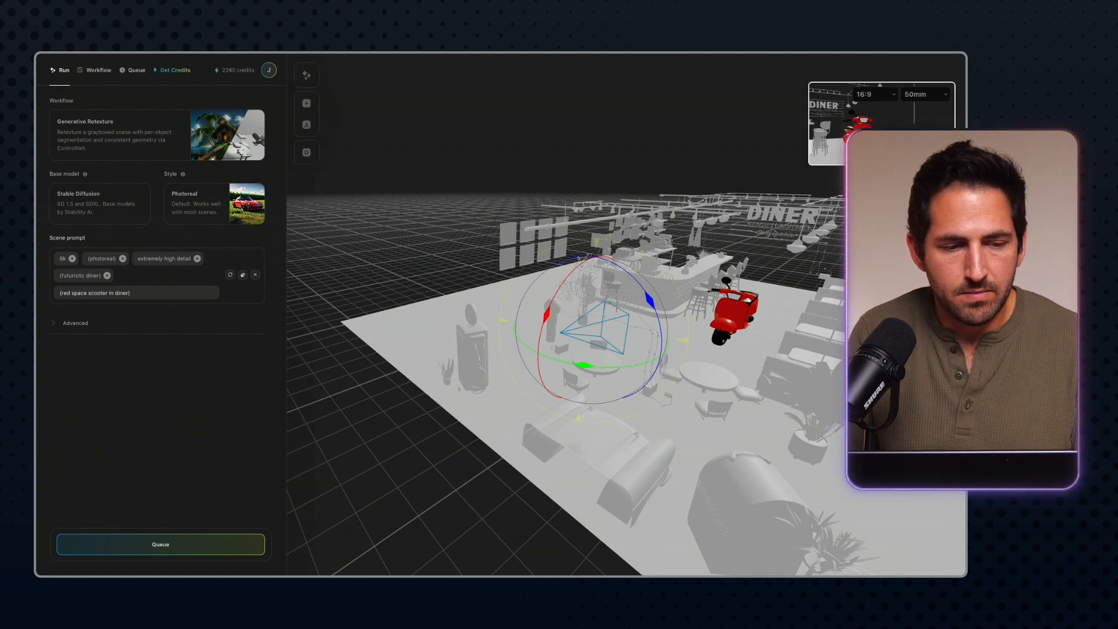
{"action": "left_click", "coordinate": [182, 537]}
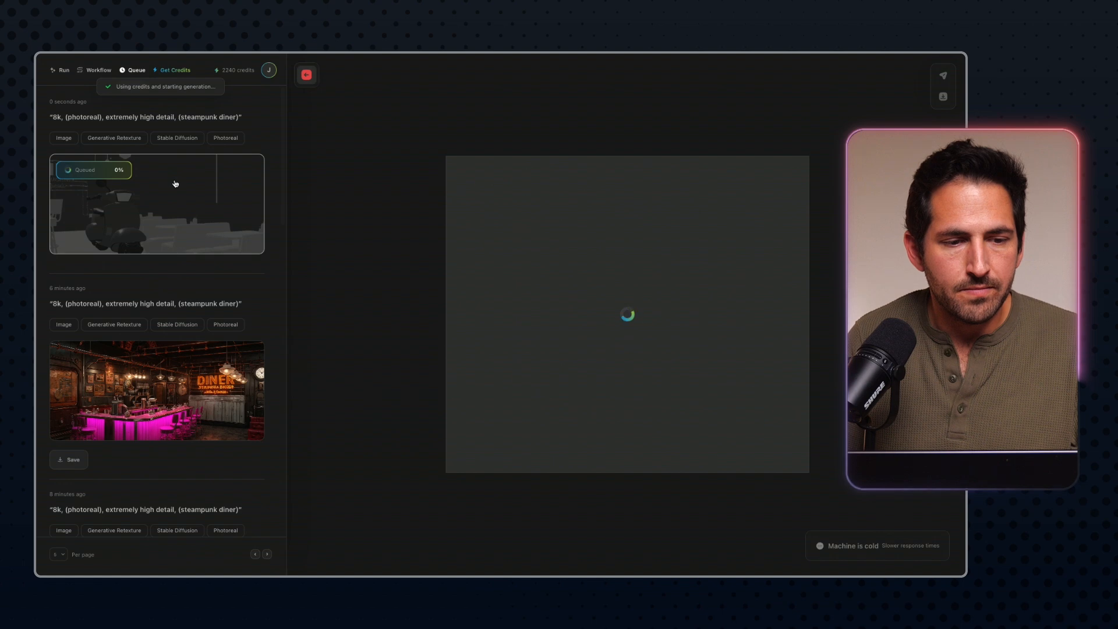
{"action": "left_click", "coordinate": [58, 73]}
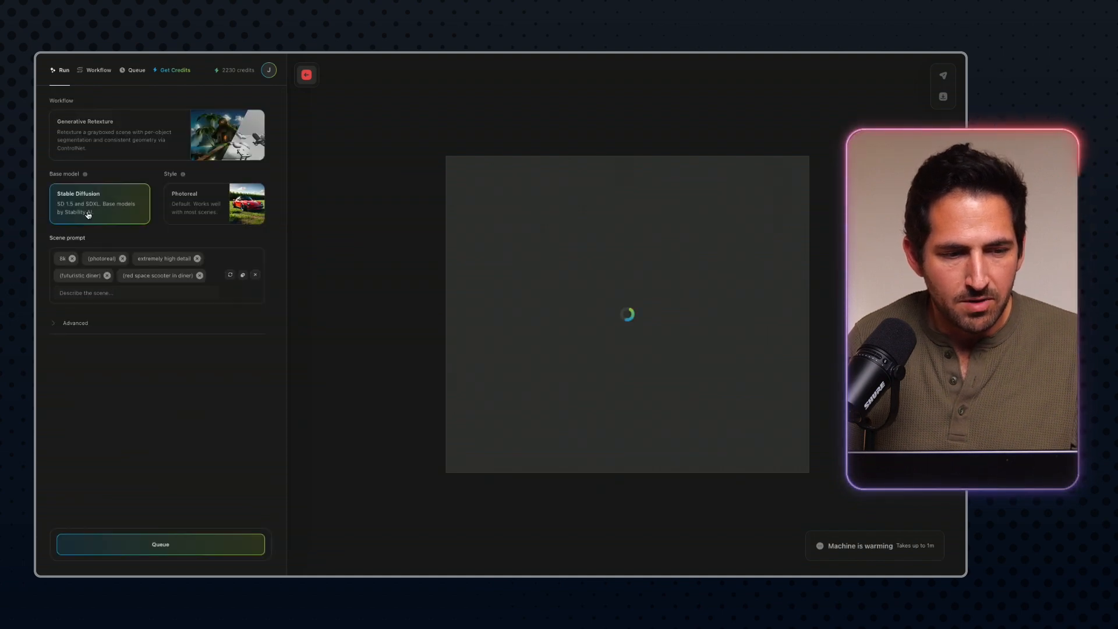
{"action": "left_click", "coordinate": [166, 546]}
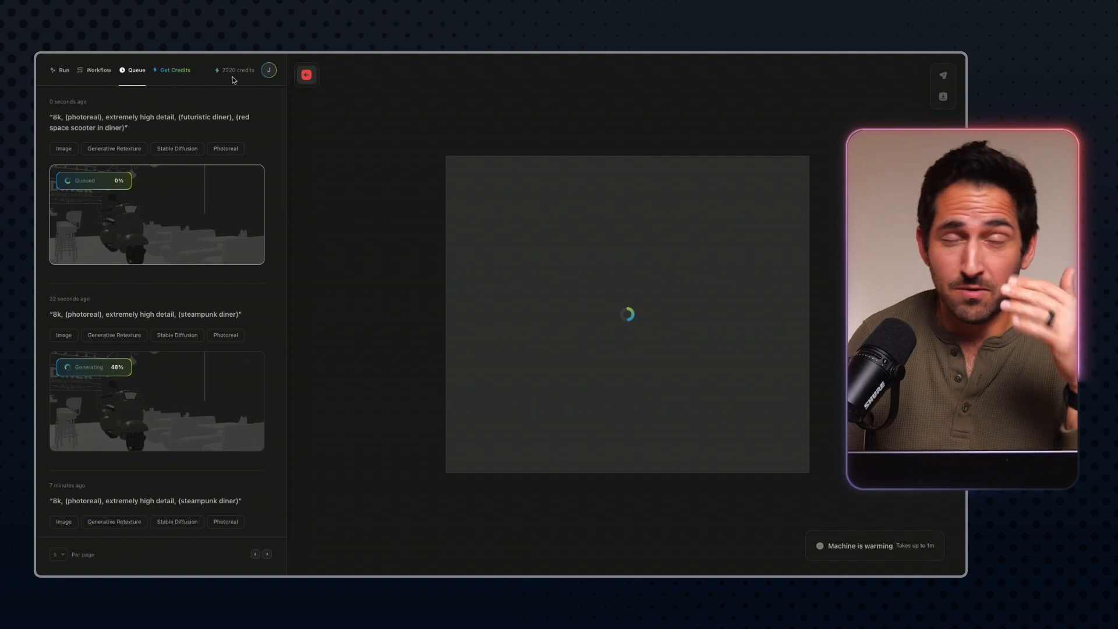
- Compare the steampunk diner render with its grayboxed source and inspect the scooter and booths up close
{"action": "scroll", "coordinate": [216, 203], "scroll_direction": "down", "scroll_amount": 1}
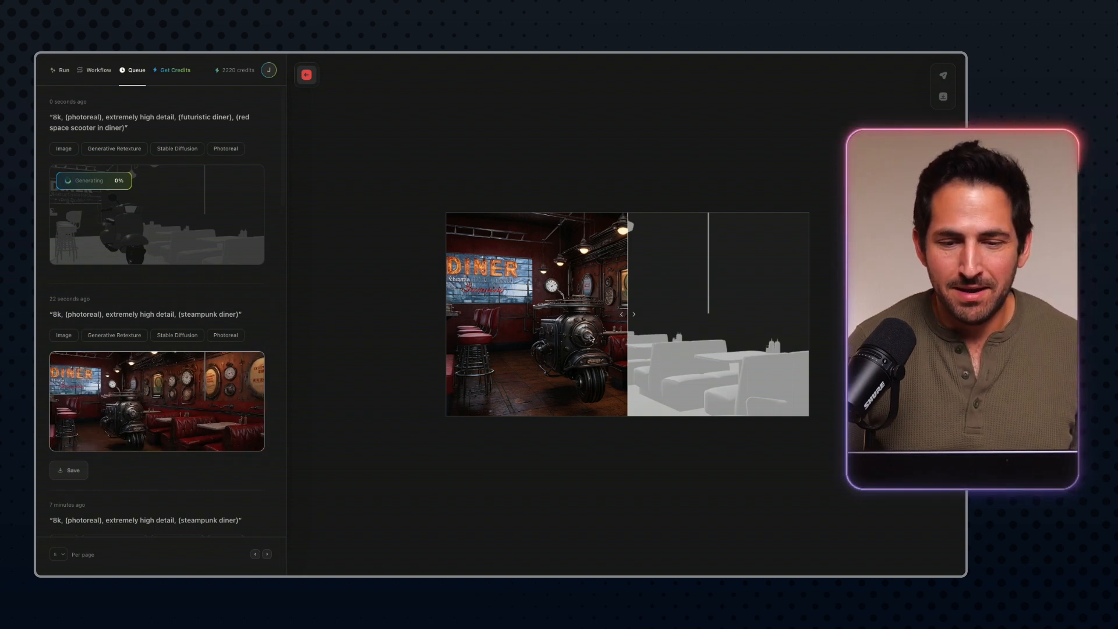
{"action": "left_click_drag", "start_coordinate": [637, 317], "coordinate": [701, 318]}
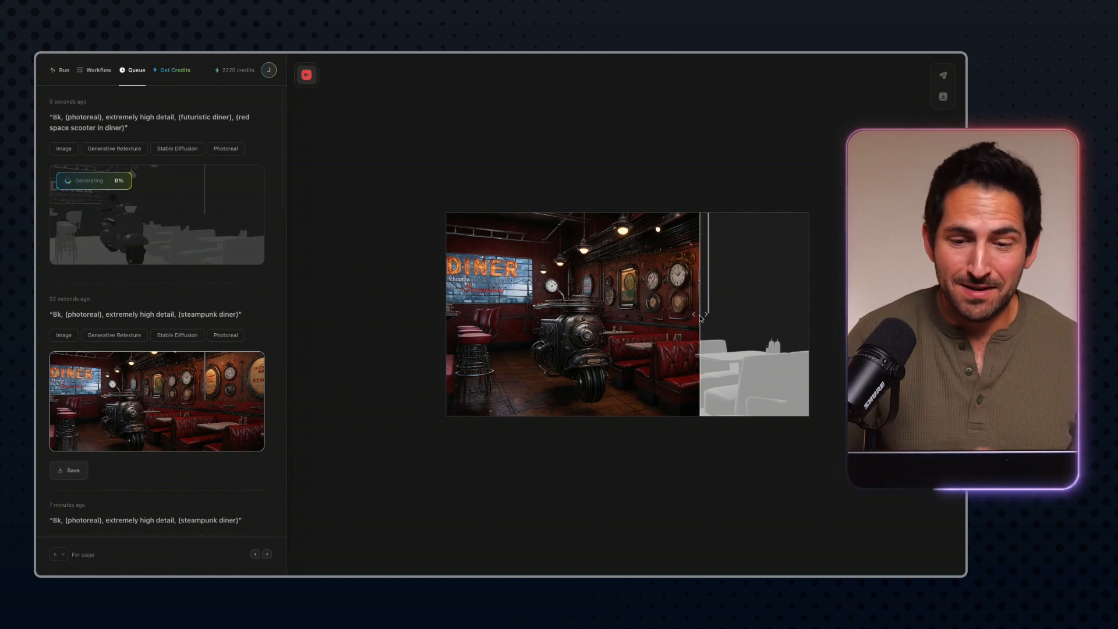
{"action": "left_click_drag", "start_coordinate": [701, 318], "coordinate": [754, 316]}
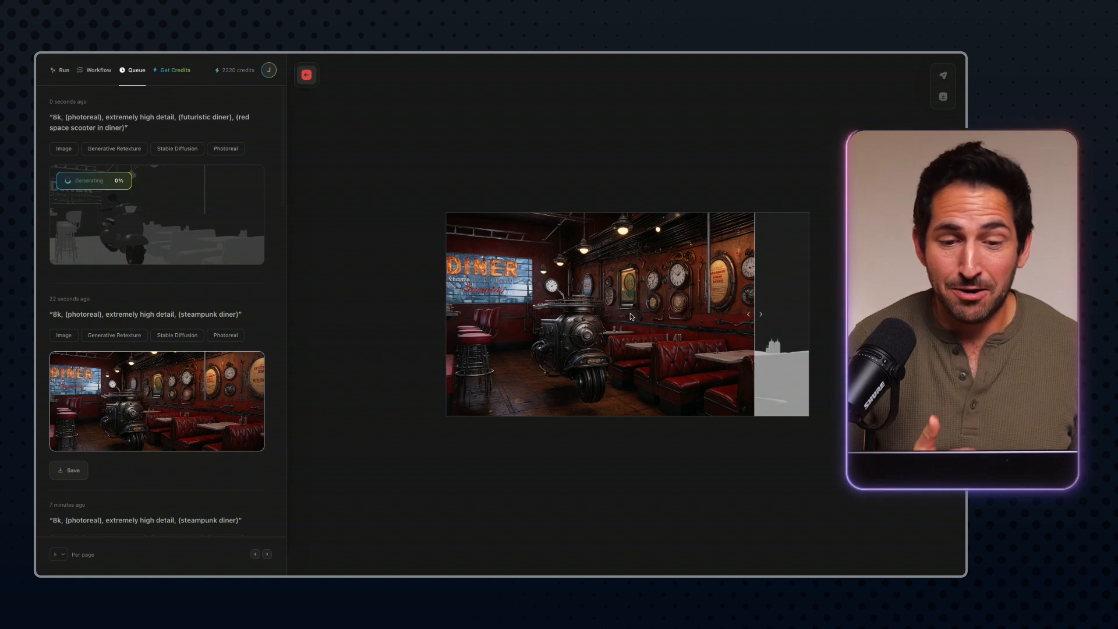
{"action": "scroll", "coordinate": [459, 280], "scroll_direction": "up", "scroll_amount": 5, "text": "ctrl"}
{"action": "scroll", "coordinate": [459, 279], "scroll_direction": "right", "scroll_amount": 3}
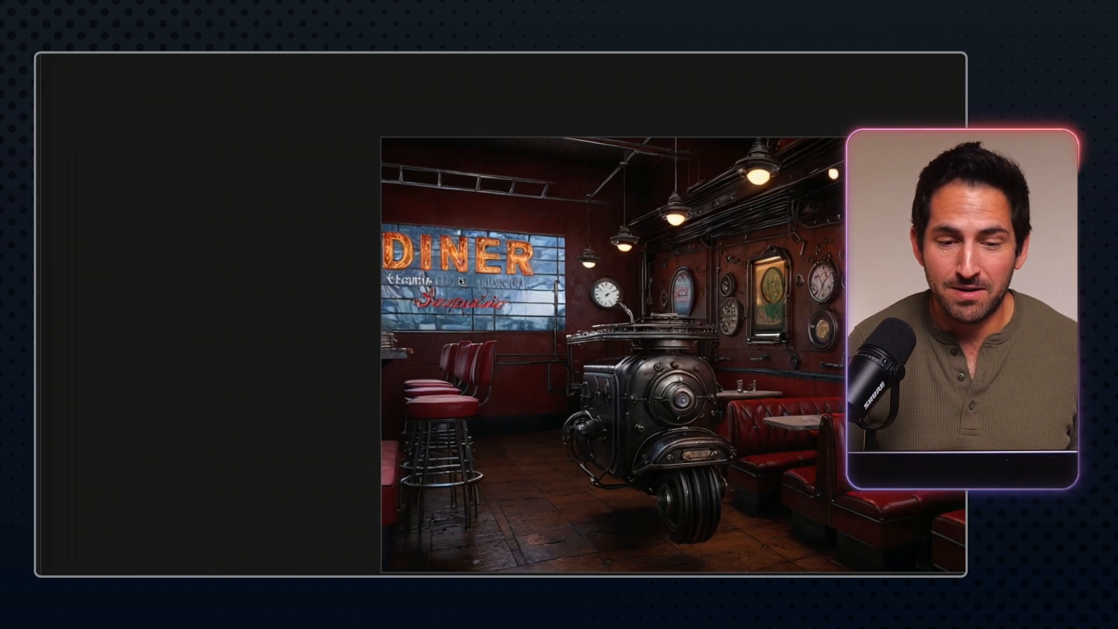
{"action": "scroll", "coordinate": [459, 279], "scroll_direction": "down", "scroll_amount": 1}
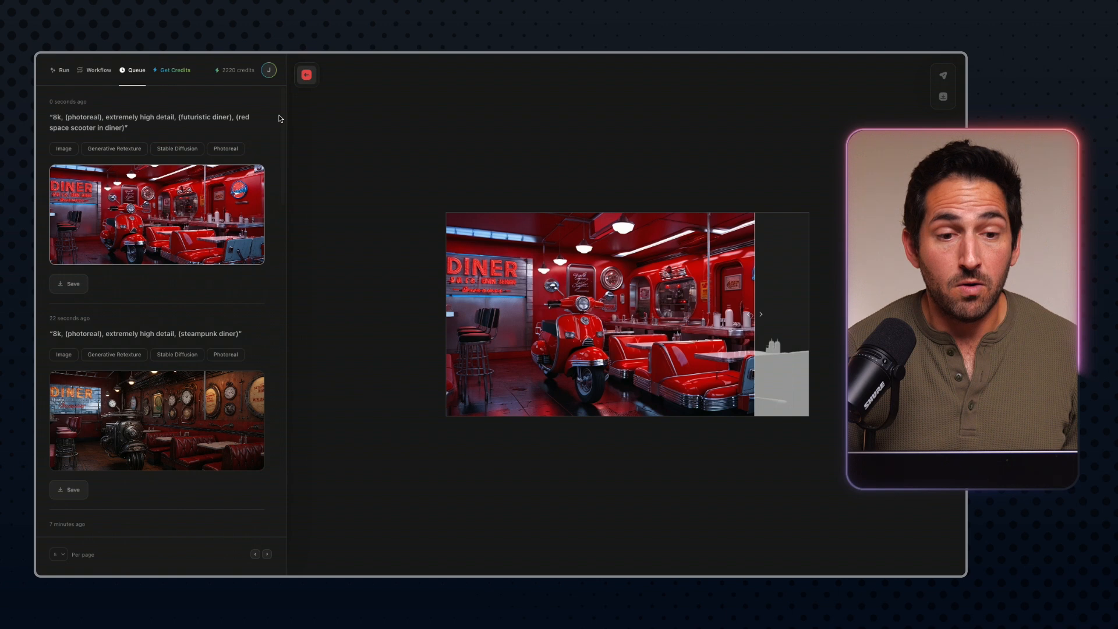
- Return from the render preview to the 3D scene and look over the whole diner layout facing the DINER sign
{"action": "left_click", "coordinate": [306, 74]}
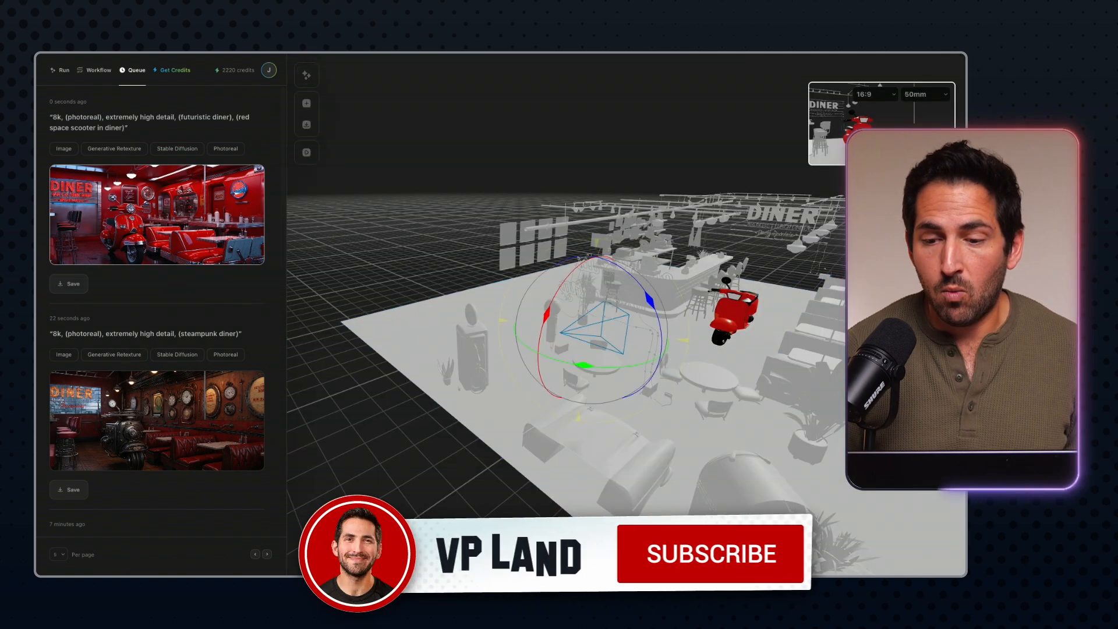
{"action": "scroll", "coordinate": [627, 315], "scroll_direction": "up", "scroll_amount": 2}
{"action": "left_click_drag", "start_coordinate": [728, 273], "coordinate": [793, 290]}
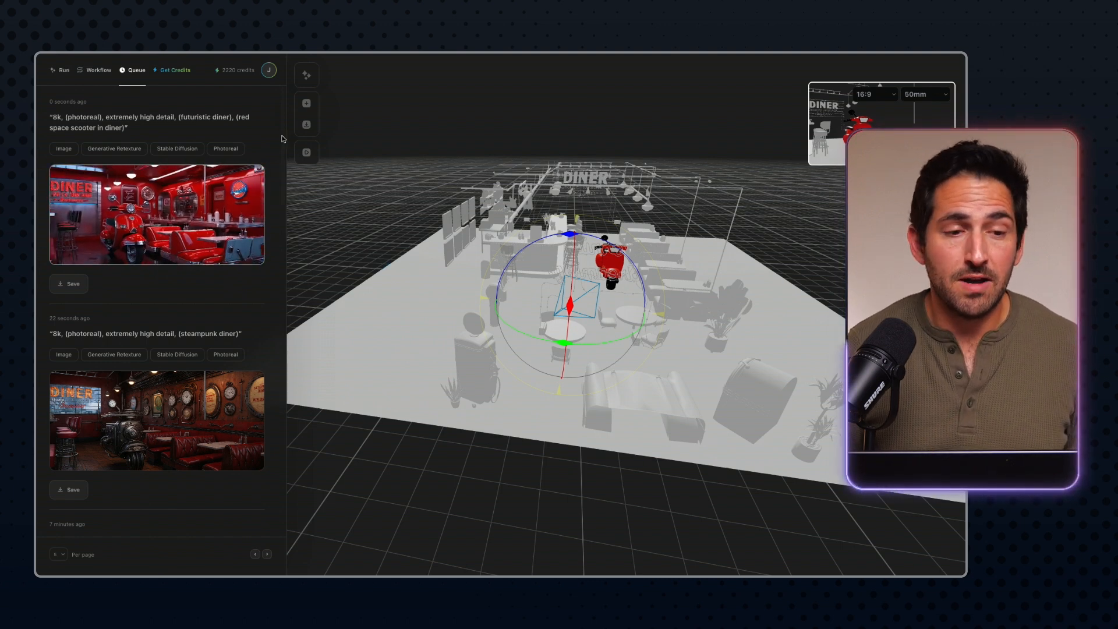
- Switch to Envato and look through the GLB transportation models and the available file format filters
{"action": "mouse_move", "coordinate": [39, 291]}
{"action": "left_click", "coordinate": [121, 294]}
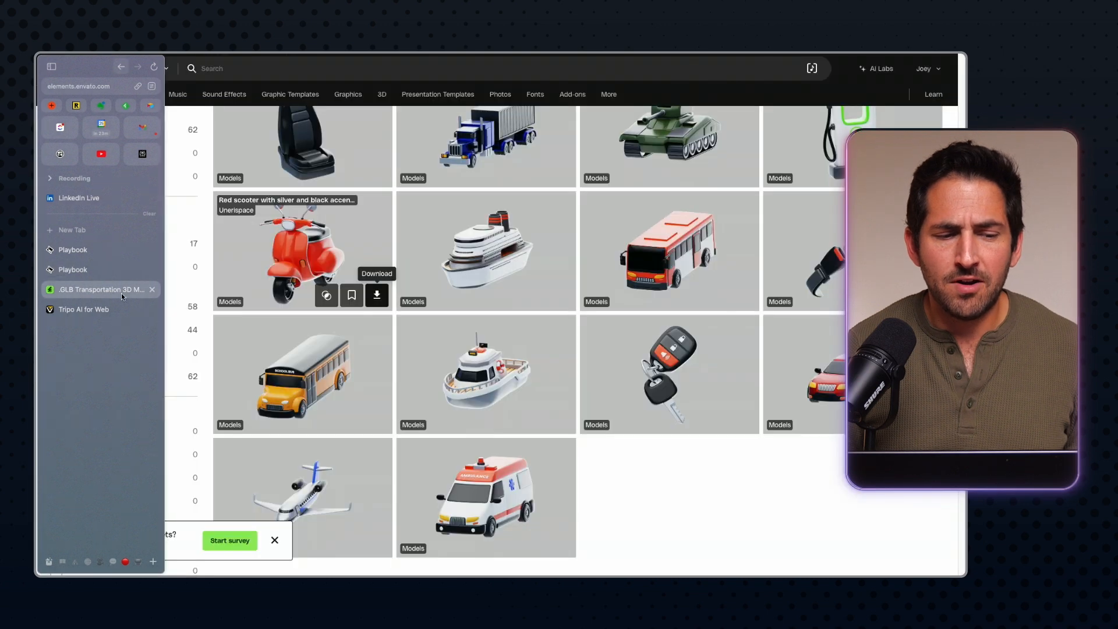
{"action": "scroll", "coordinate": [280, 377], "scroll_direction": "up", "scroll_amount": 2}
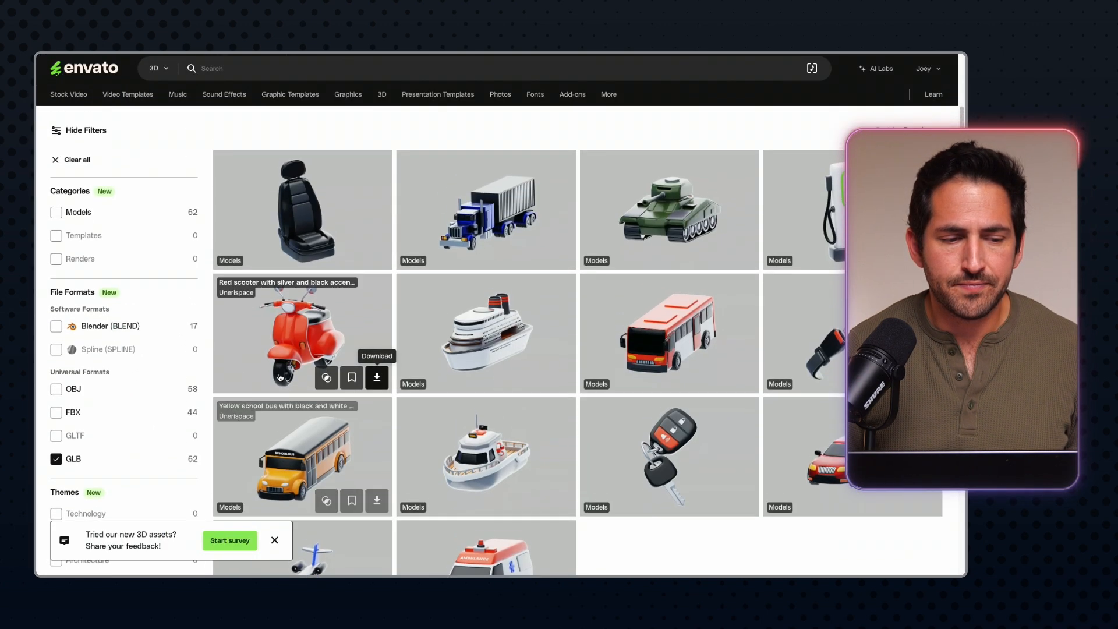
{"action": "scroll", "coordinate": [280, 378], "scroll_direction": "up", "scroll_amount": 2}
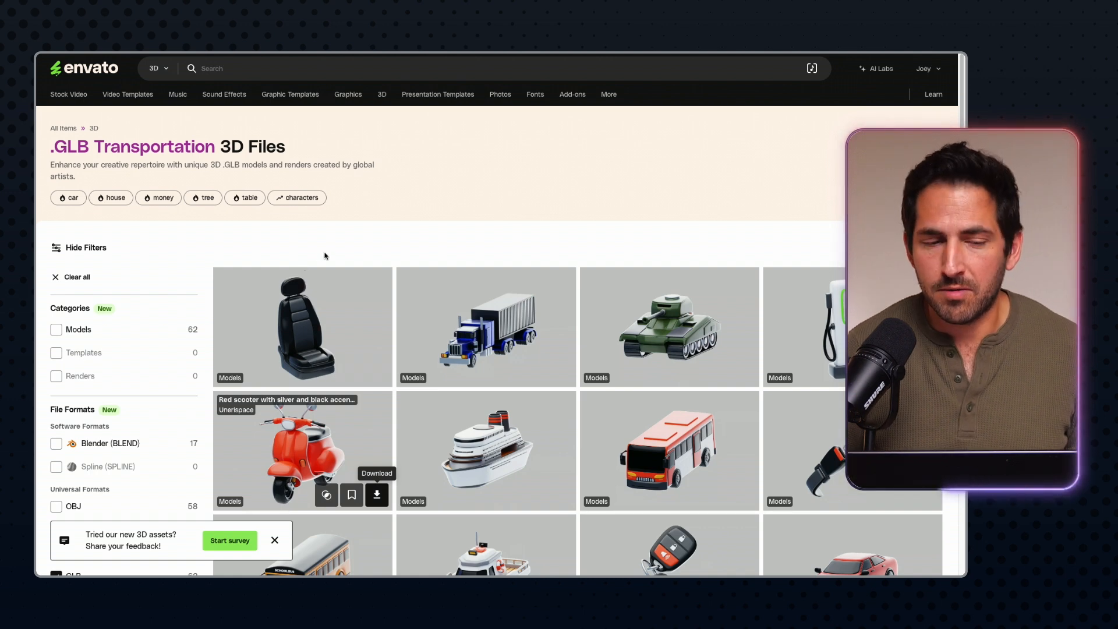
{"action": "scroll", "coordinate": [371, 256], "scroll_direction": "down", "scroll_amount": 3}
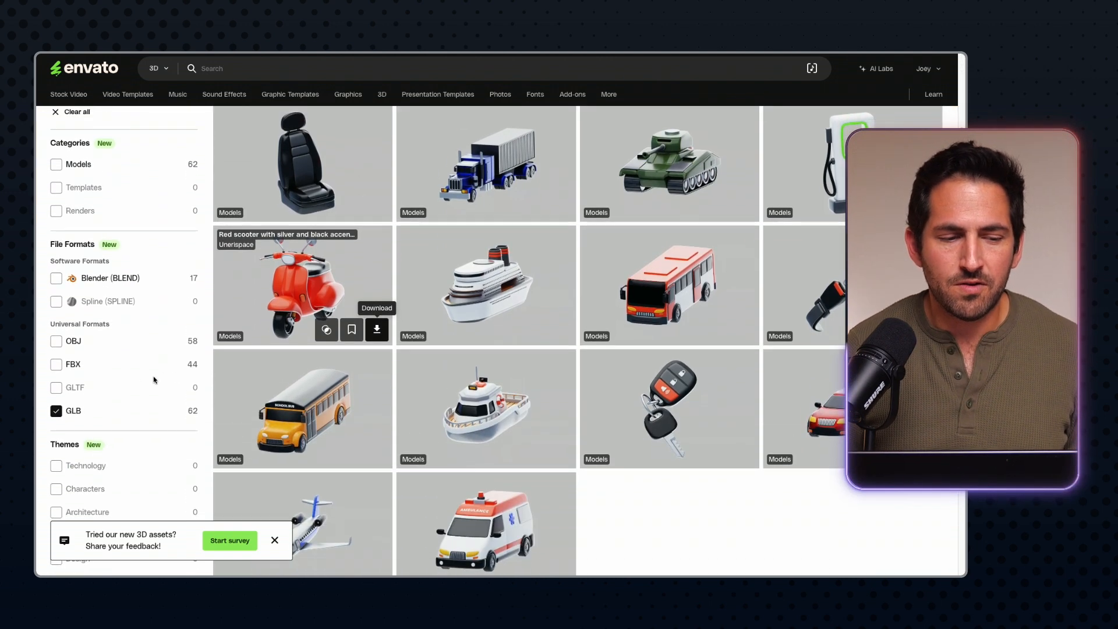
- Search Envato's 3D library for "architecture" with the GLB format filter and browse the building models
{"action": "left_click", "coordinate": [57, 411]}
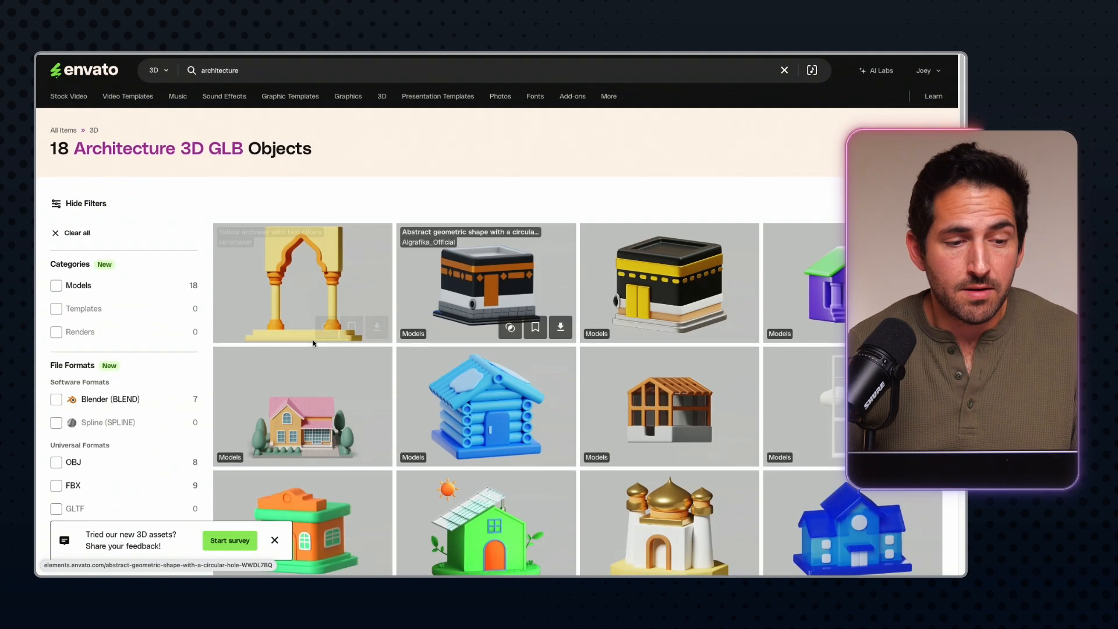
{"action": "scroll", "coordinate": [172, 375], "scroll_direction": "down", "scroll_amount": 2}
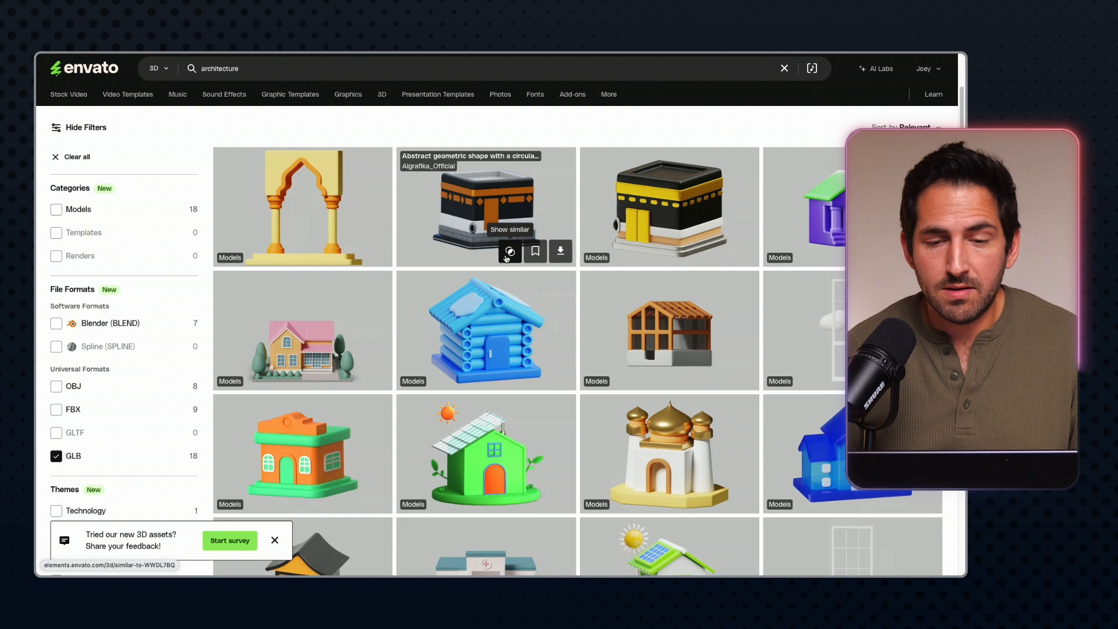
{"action": "scroll", "coordinate": [517, 175], "scroll_direction": "up", "scroll_amount": 1}
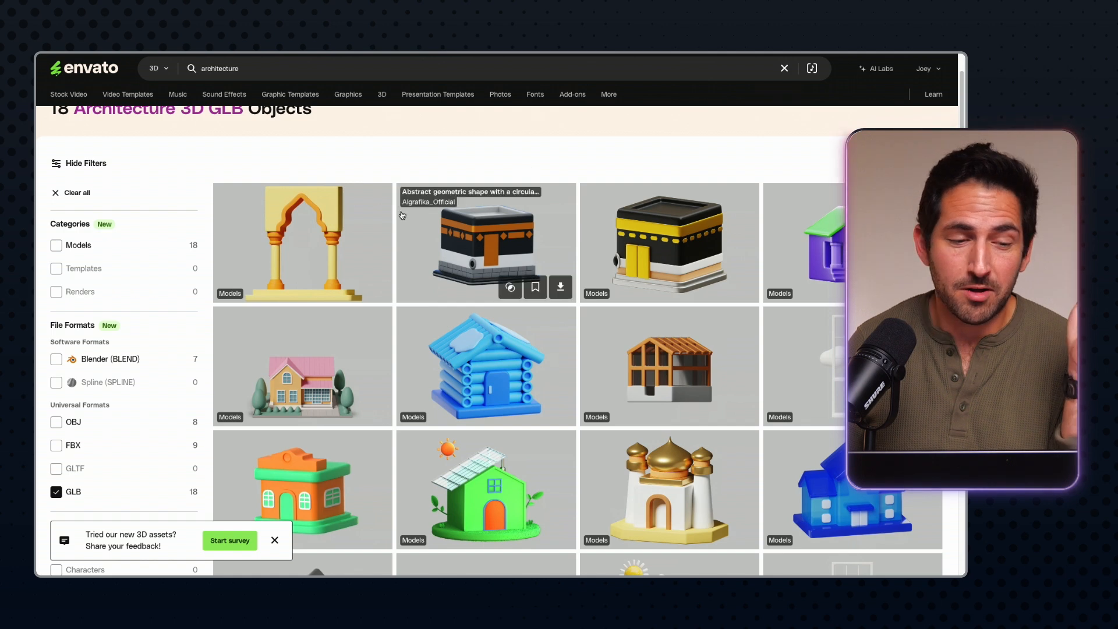
{"action": "scroll", "coordinate": [501, 256], "scroll_direction": "down", "scroll_amount": 2}
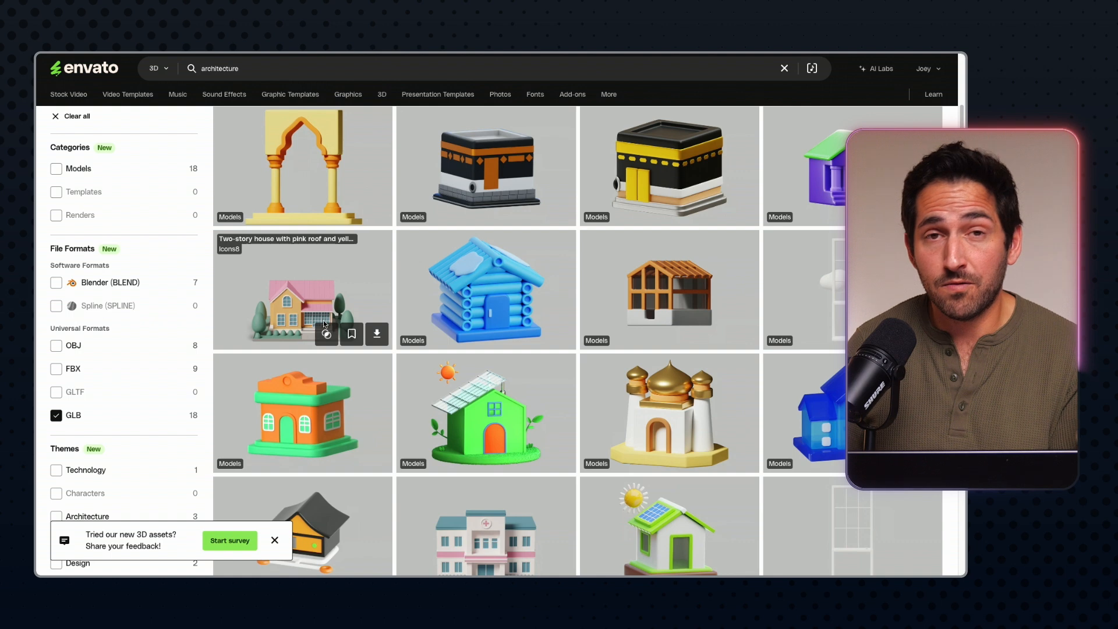
{"action": "scroll", "coordinate": [352, 405], "scroll_direction": "down", "scroll_amount": 2}
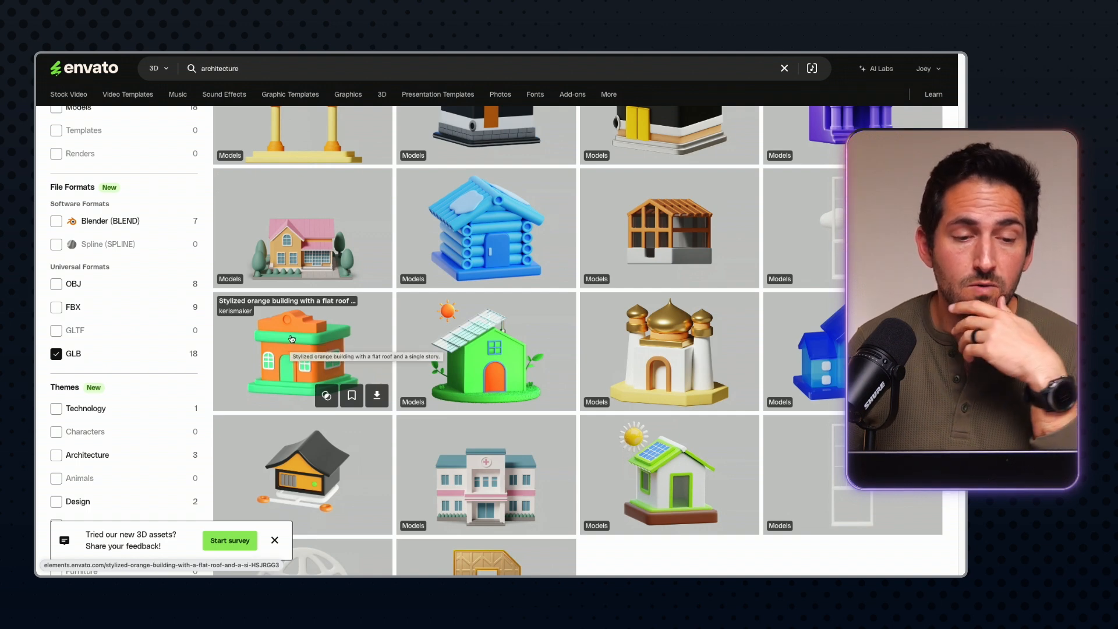
- Switch to Tripo AI and generate a 3D model from the prompt "a stack of pancakes on a white plate"
{"action": "mouse_move", "coordinate": [36, 250]}
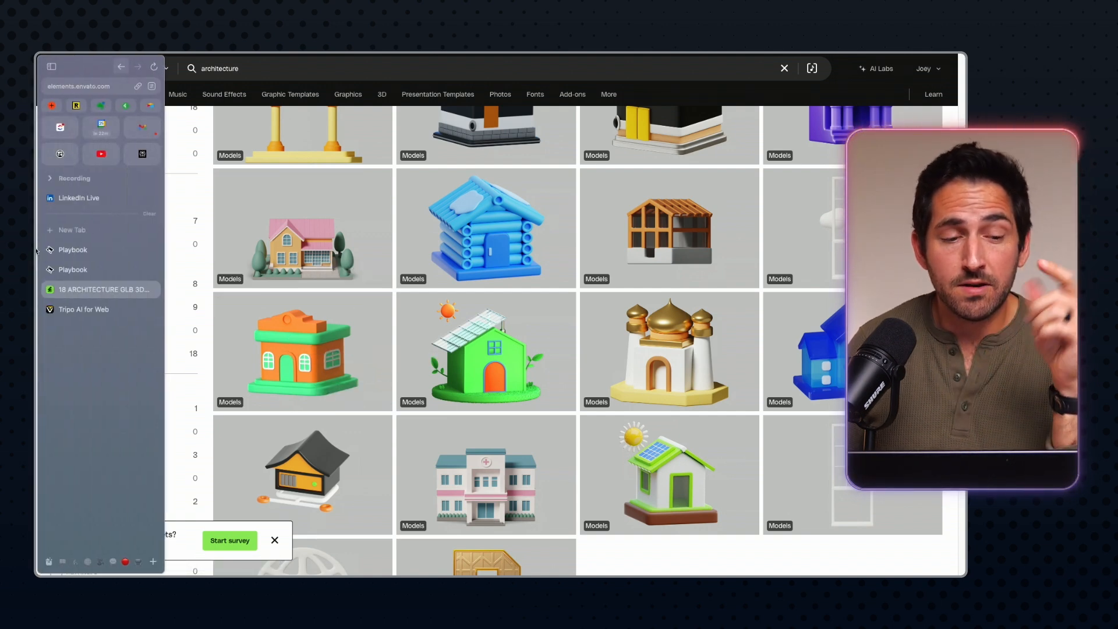
{"action": "left_click", "coordinate": [85, 309]}
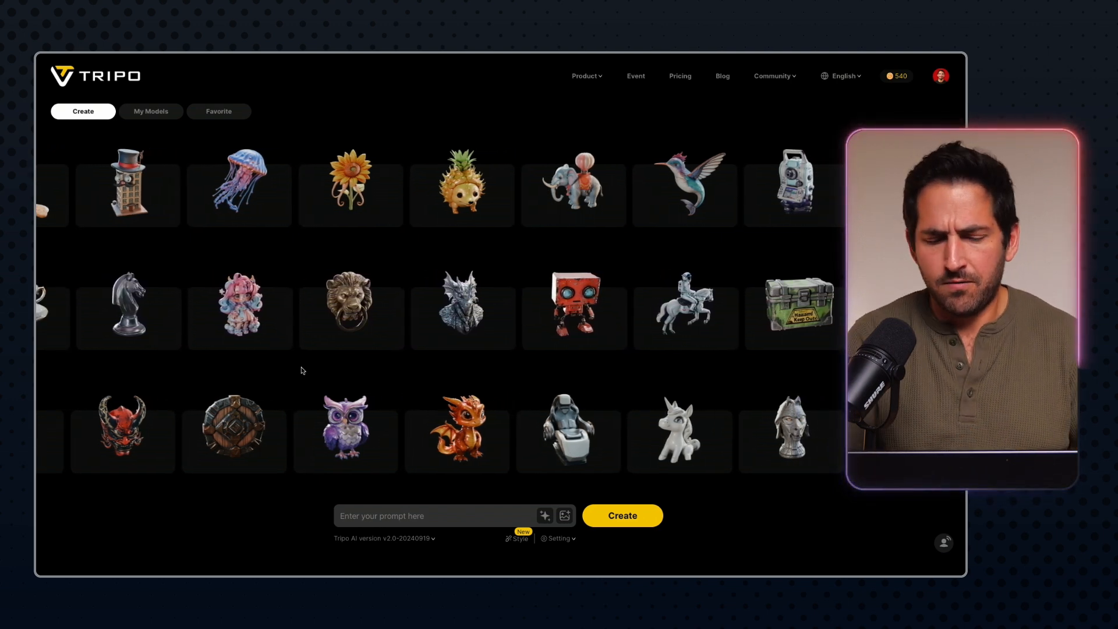
{"action": "left_click", "coordinate": [382, 512]}
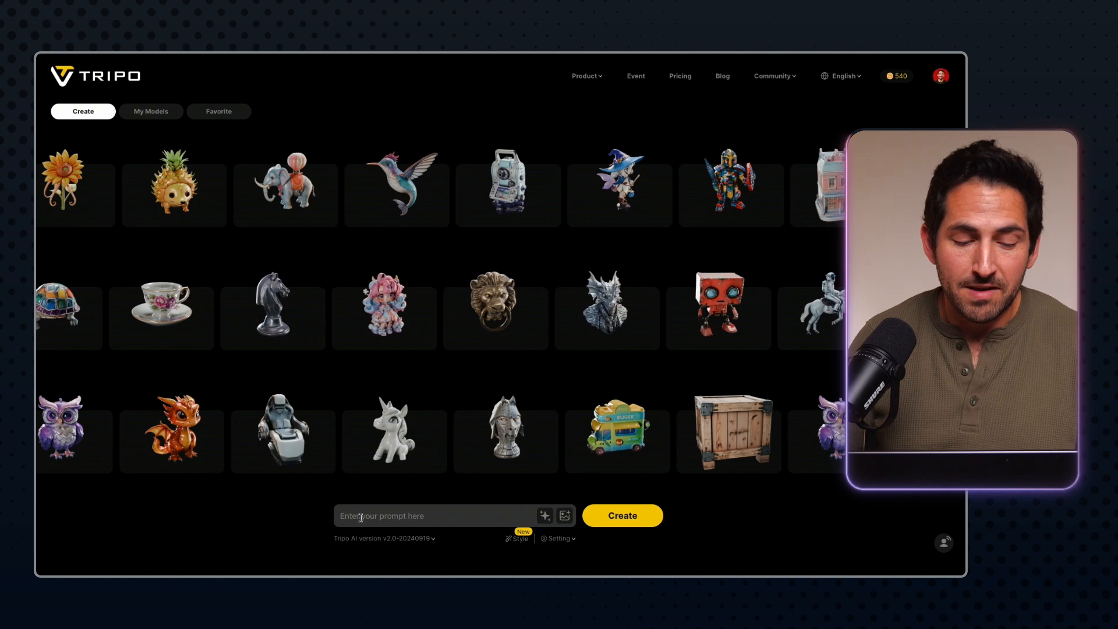
{"action": "type", "text": "a s"}
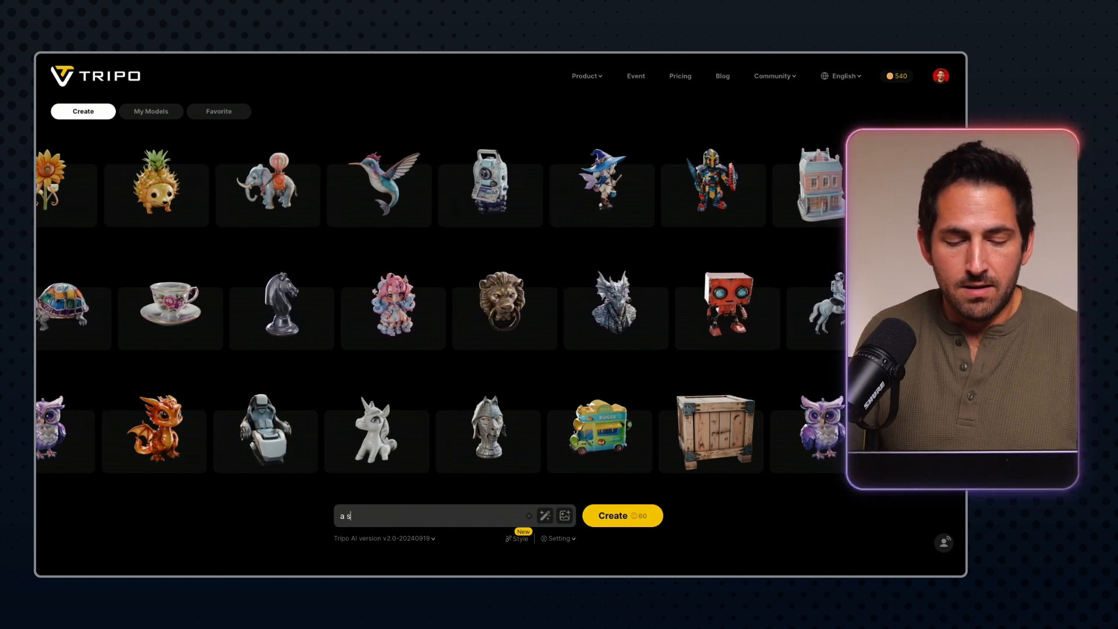
{"action": "type", "text": "tack of panc"}
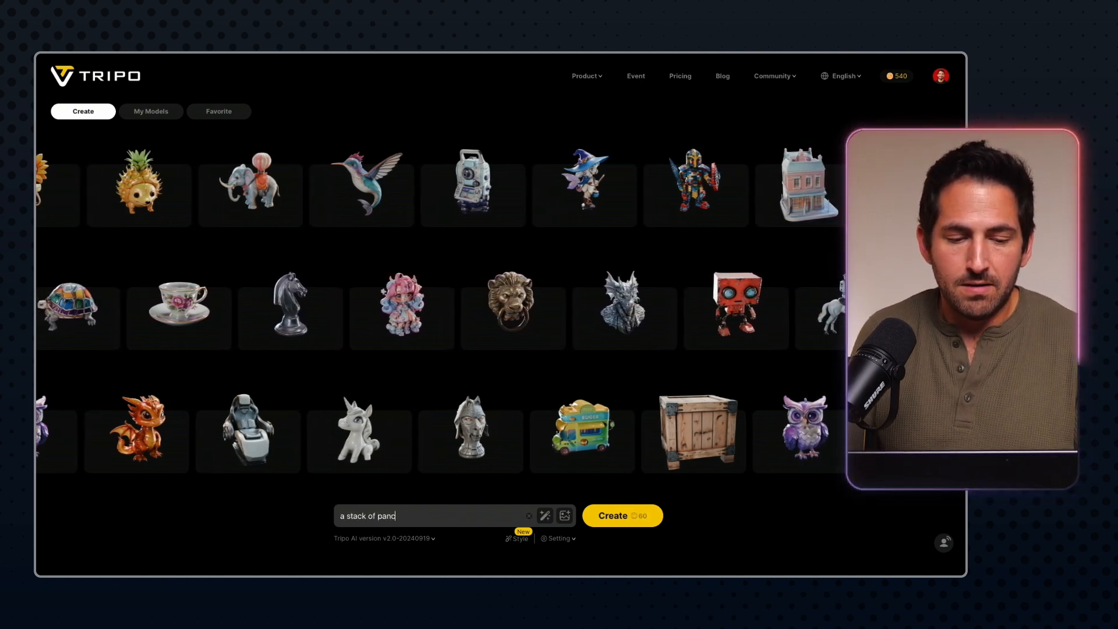
{"action": "type", "text": "akes on a white "}
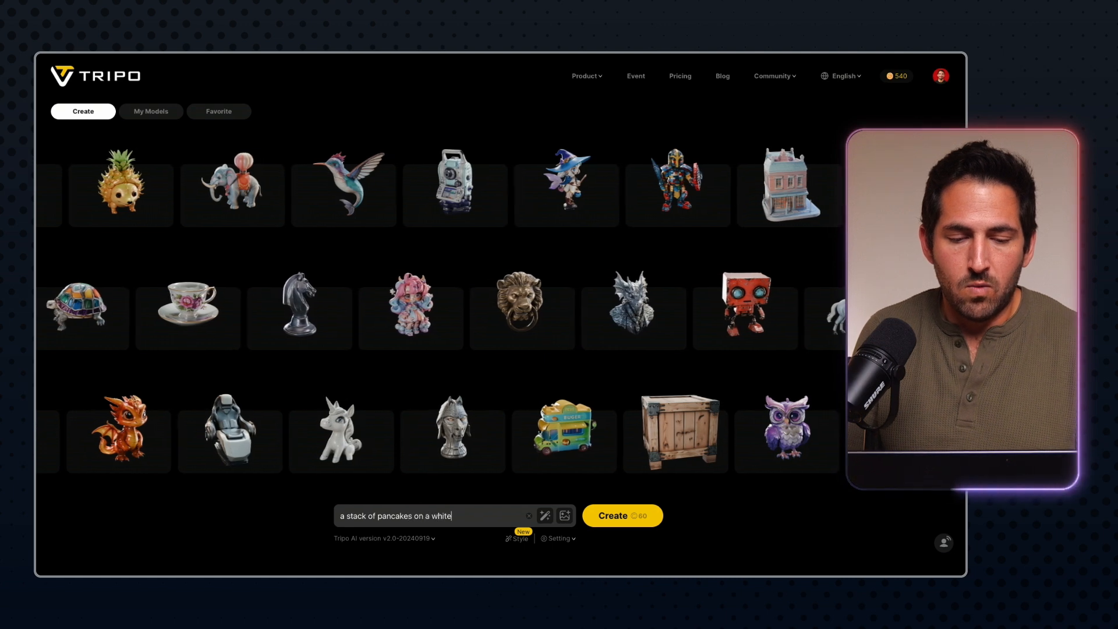
{"action": "type", "text": "plate"}
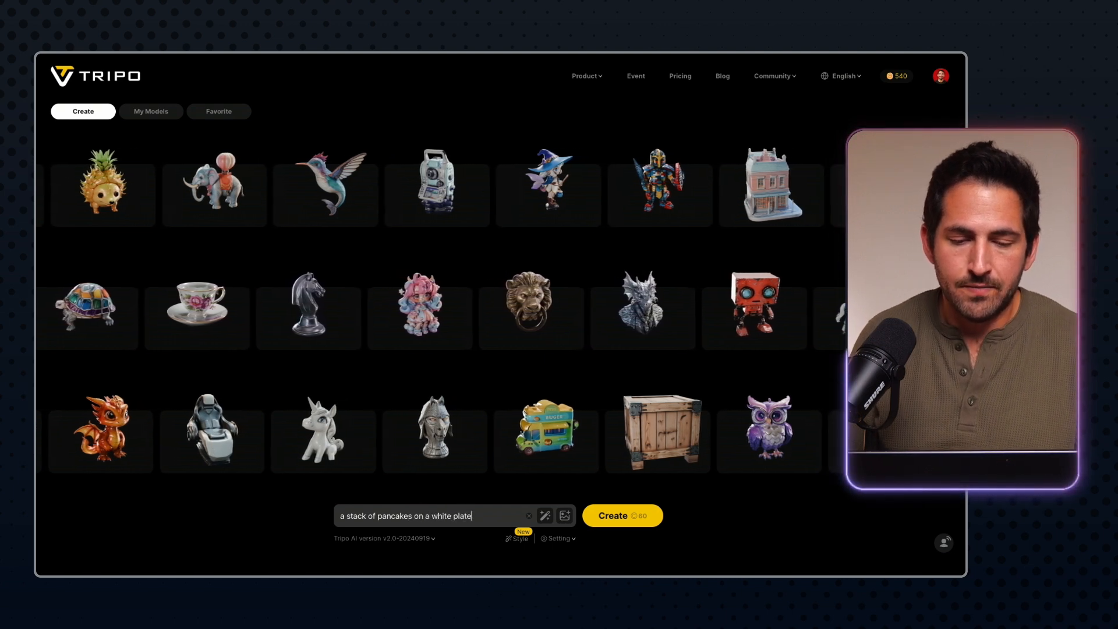
{"action": "key", "text": "Return"}
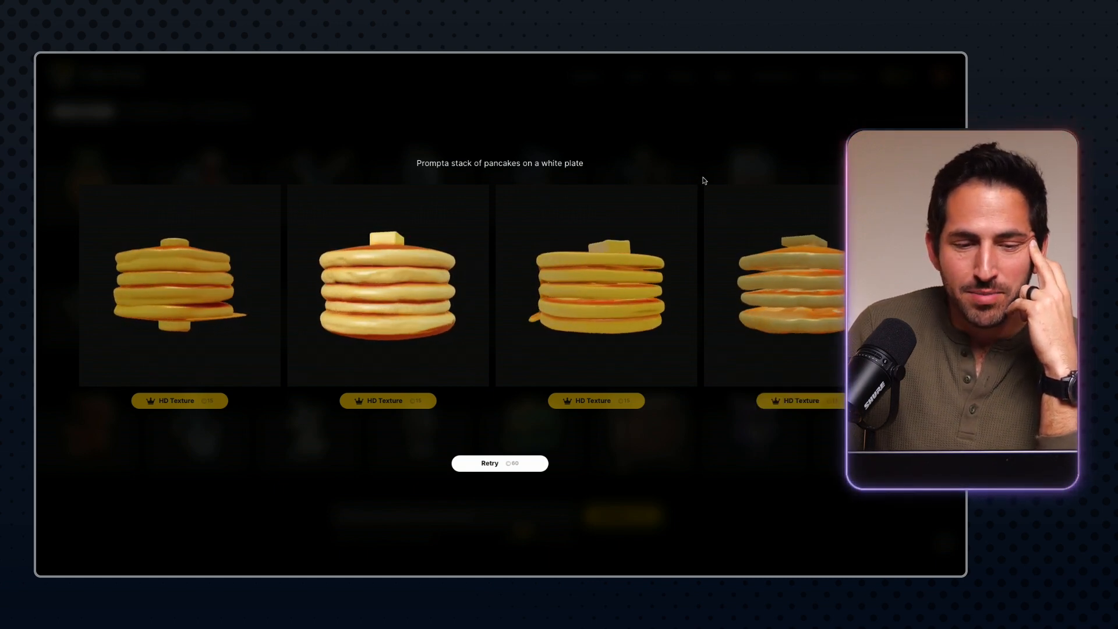
- Open the second pancake stack variant, inspect it from above, and download it in glb format
{"action": "left_click", "coordinate": [372, 282]}
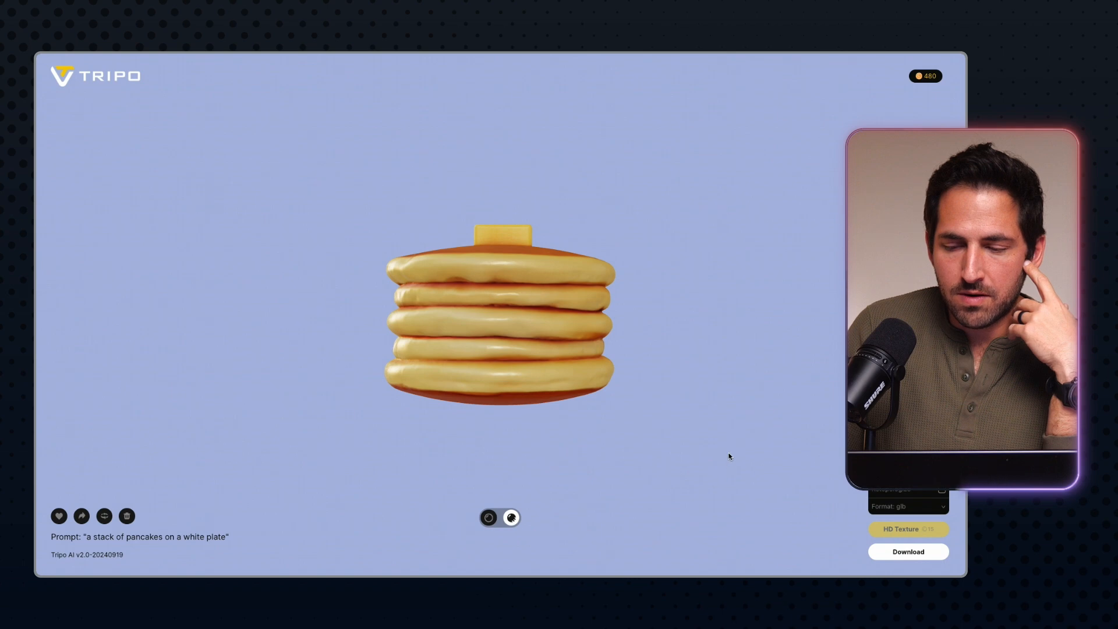
{"action": "left_click_drag", "start_coordinate": [461, 281], "coordinate": [637, 309]}
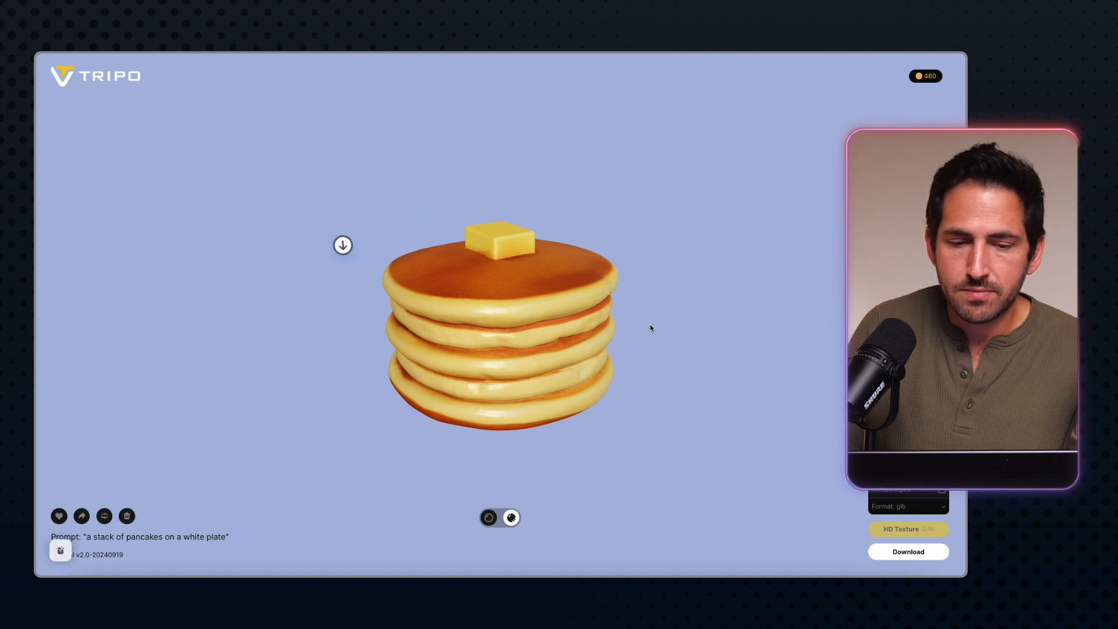
{"action": "left_click", "coordinate": [873, 551]}
{"action": "left_click", "coordinate": [873, 560]}
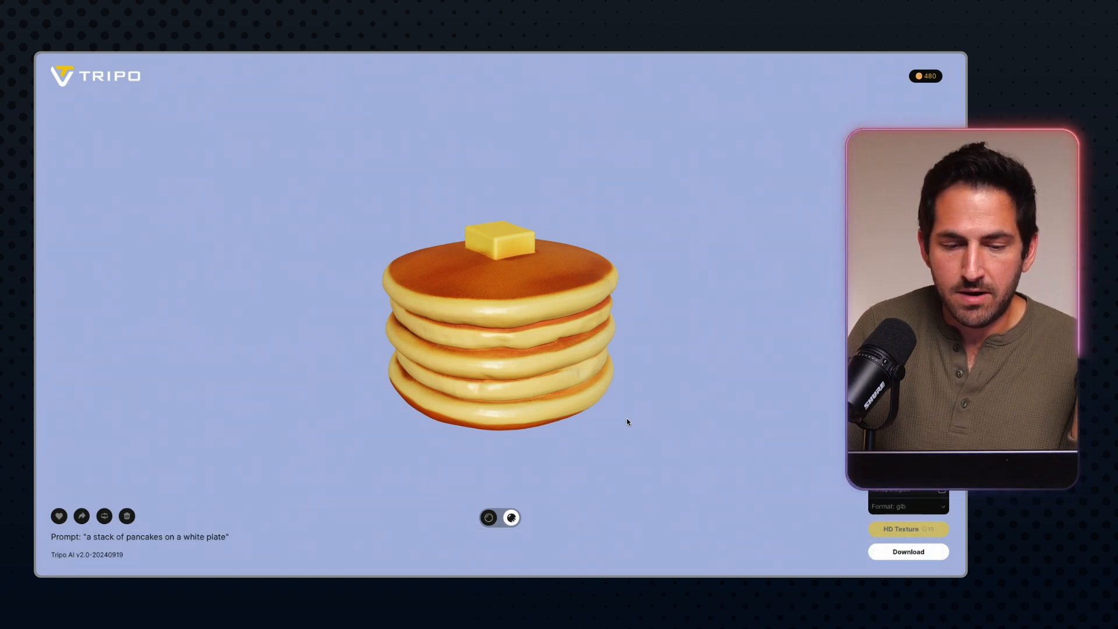
- Switch to the Playbook diner scene and move the camera up and back toward the counter near the DINER sign
{"action": "mouse_move", "coordinate": [43, 210]}
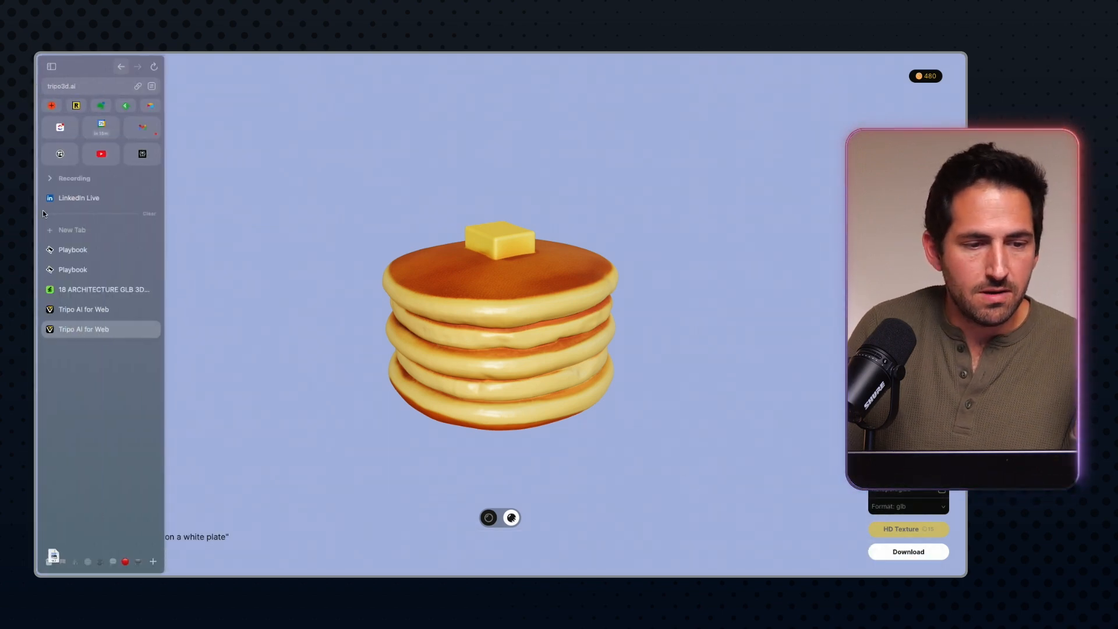
{"action": "left_click", "coordinate": [60, 270]}
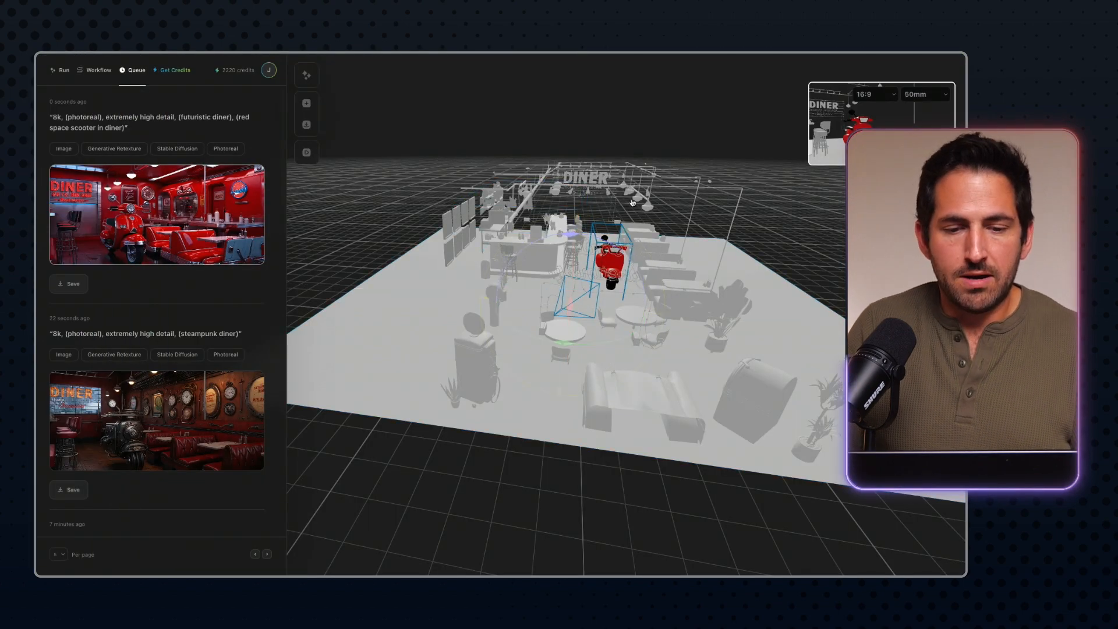
{"action": "scroll", "coordinate": [592, 239], "scroll_direction": "up", "scroll_amount": 5}
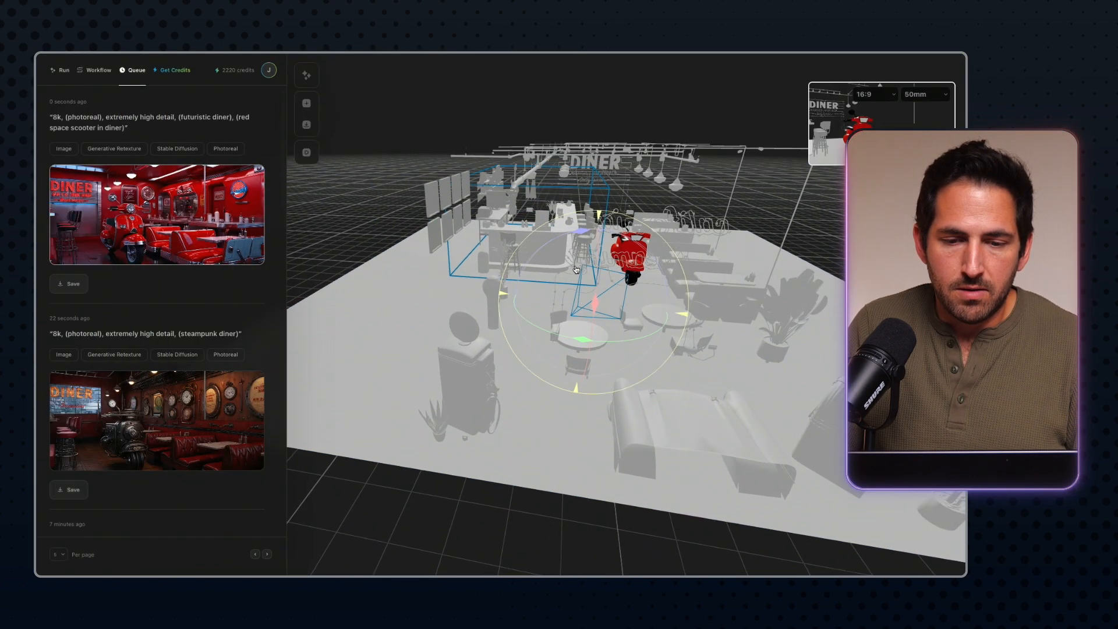
{"action": "right_click_drag", "start_coordinate": [611, 245], "coordinate": [521, 294]}
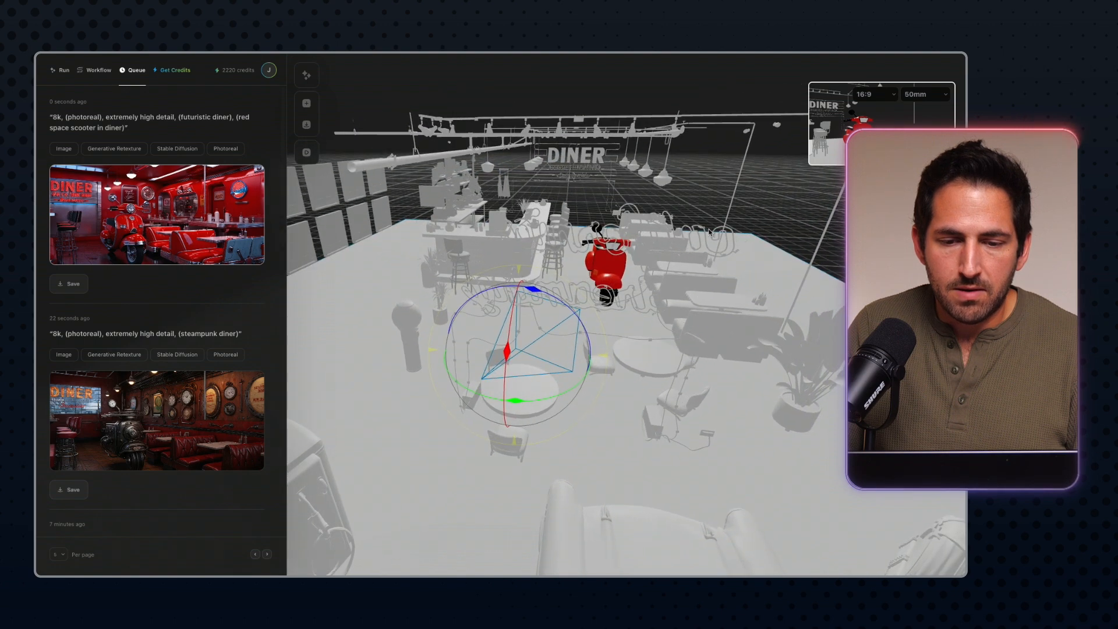
{"action": "scroll", "coordinate": [626, 280], "scroll_direction": "up", "scroll_amount": 2}
{"action": "scroll", "coordinate": [626, 279], "scroll_direction": "up", "scroll_amount": 4}
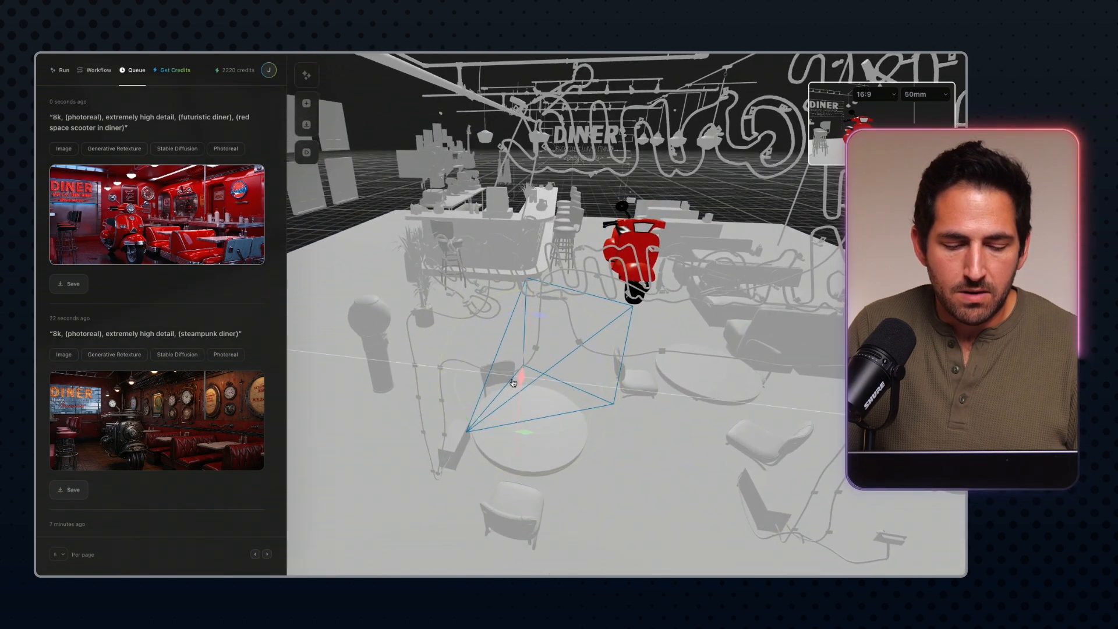
{"action": "left_click", "coordinate": [513, 383]}
{"action": "key", "text": "w"}
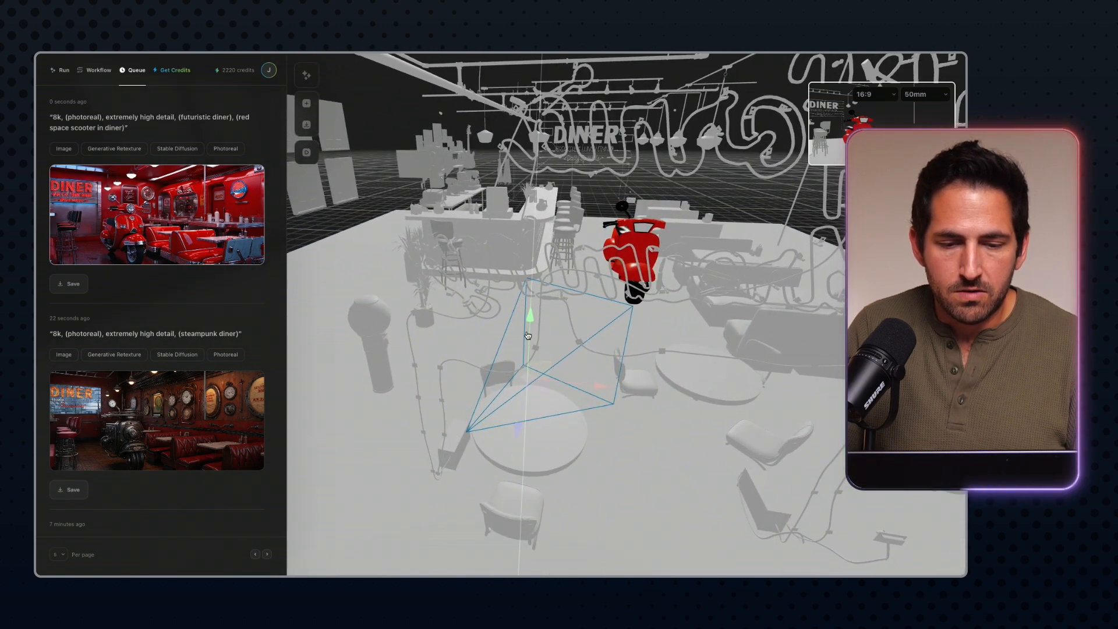
{"action": "left_click_drag", "start_coordinate": [529, 342], "coordinate": [533, 242]}
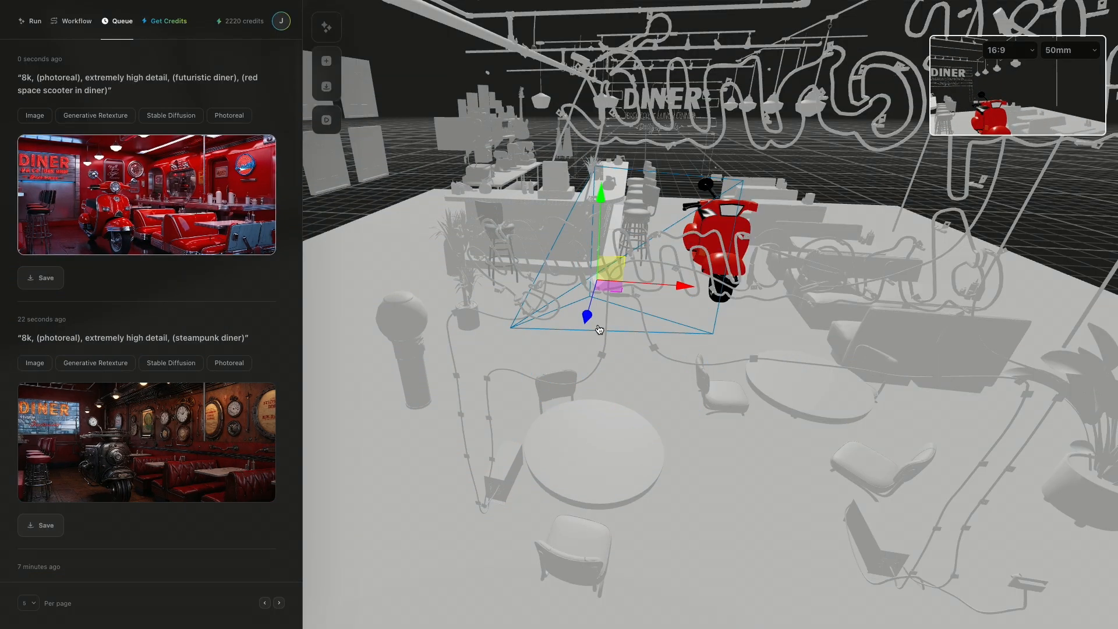
{"action": "left_click_drag", "start_coordinate": [587, 321], "coordinate": [612, 169]}
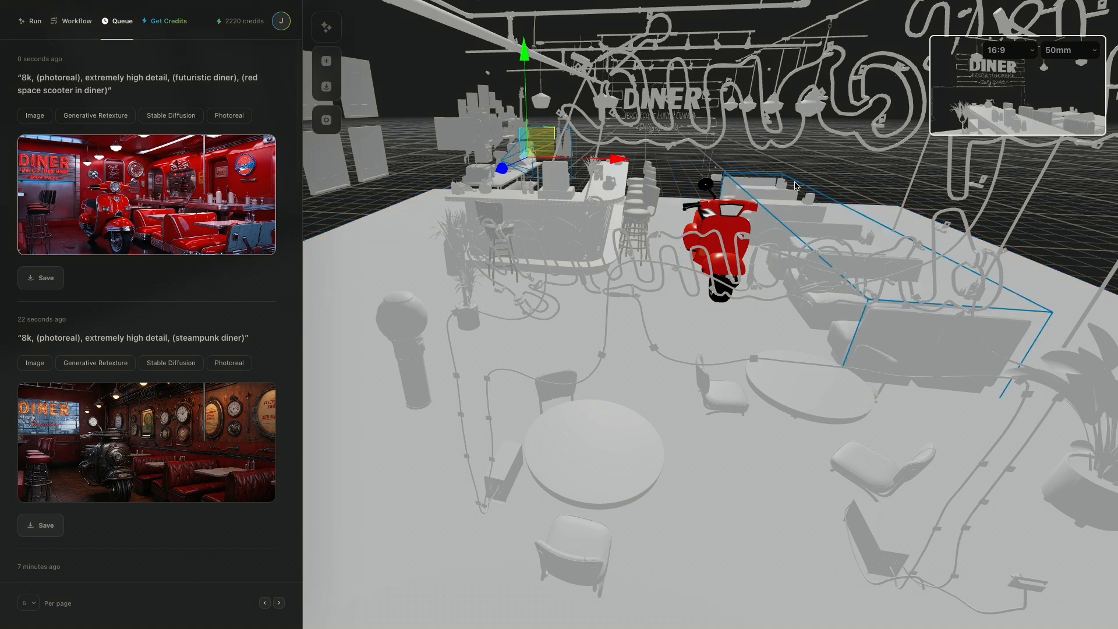
- Delete the red scooter and import the downloaded Tripo pancake GLB file into the scene
{"action": "left_click", "coordinate": [724, 213]}
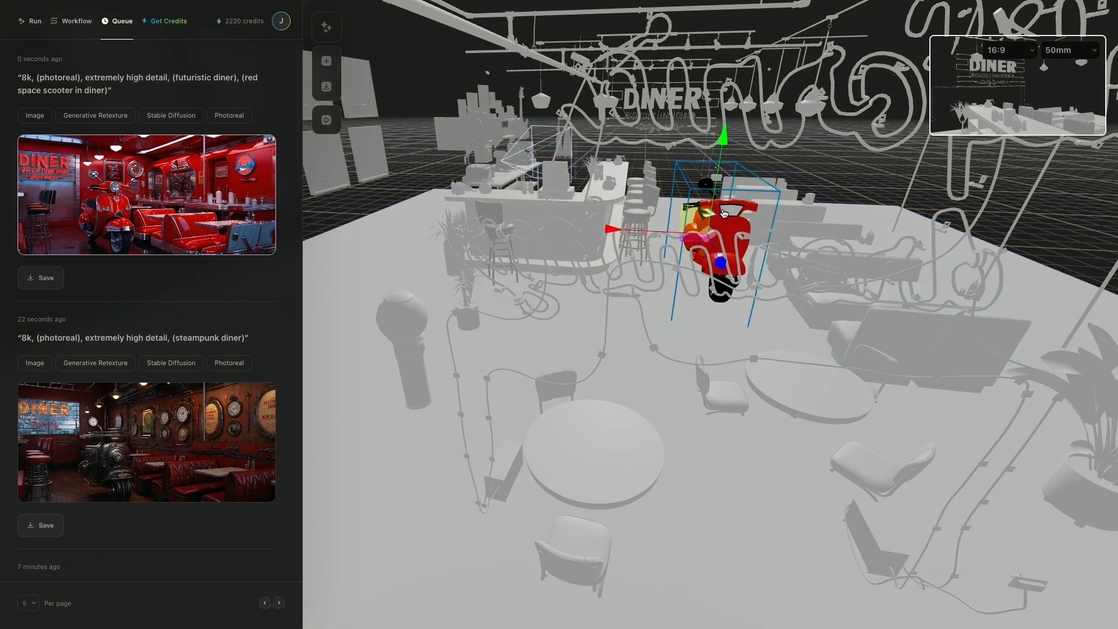
{"action": "key", "text": "Delete"}
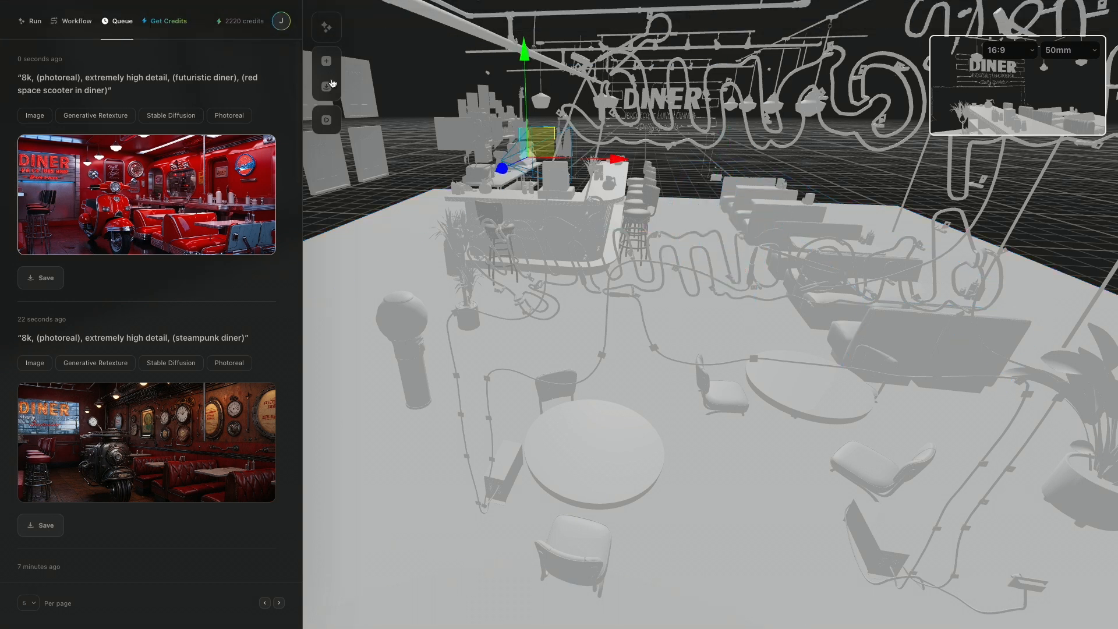
{"action": "left_click", "coordinate": [326, 87]}
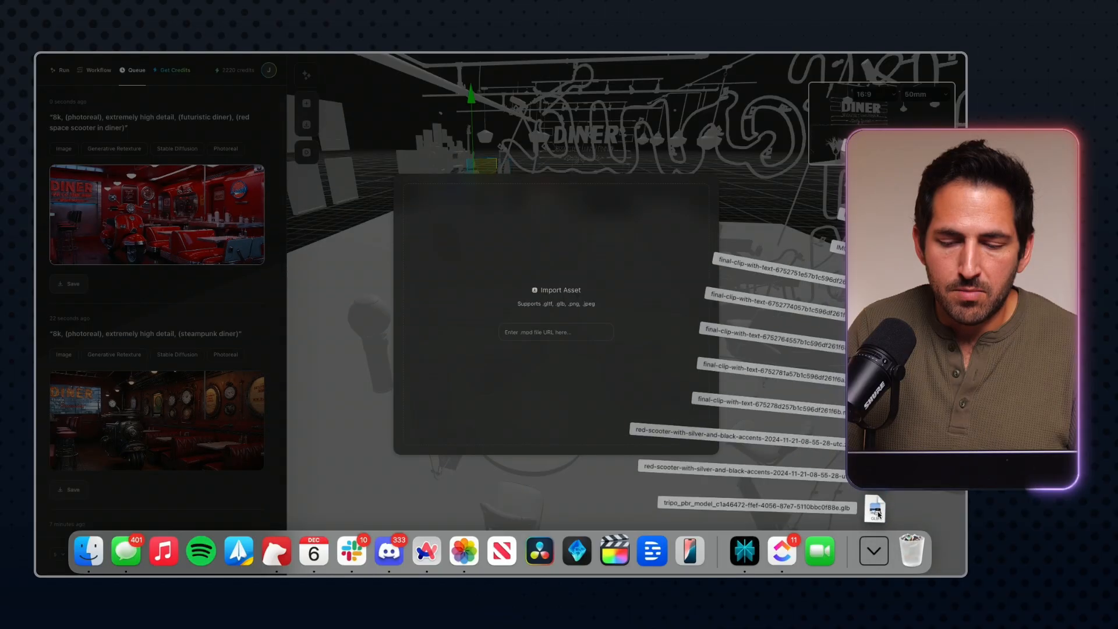
{"action": "left_click_drag", "start_coordinate": [875, 509], "coordinate": [558, 258]}
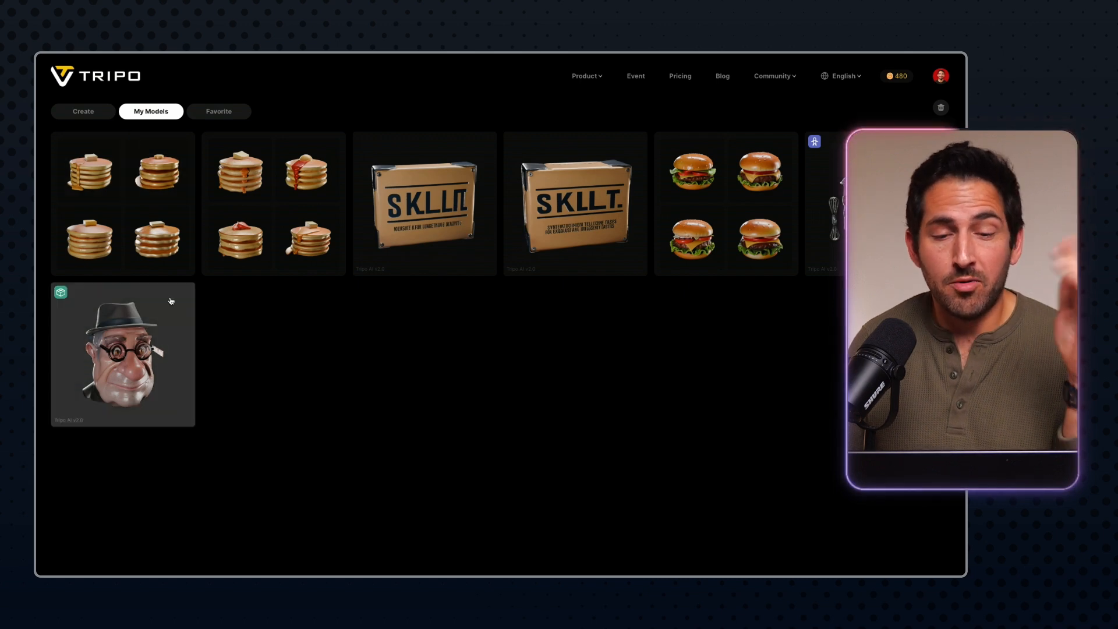
- Open the lower-left hamburger variant among Tripo's saved models and import the hamburger into the Playbook diner scene
{"action": "key", "text": "alt+Tab"}
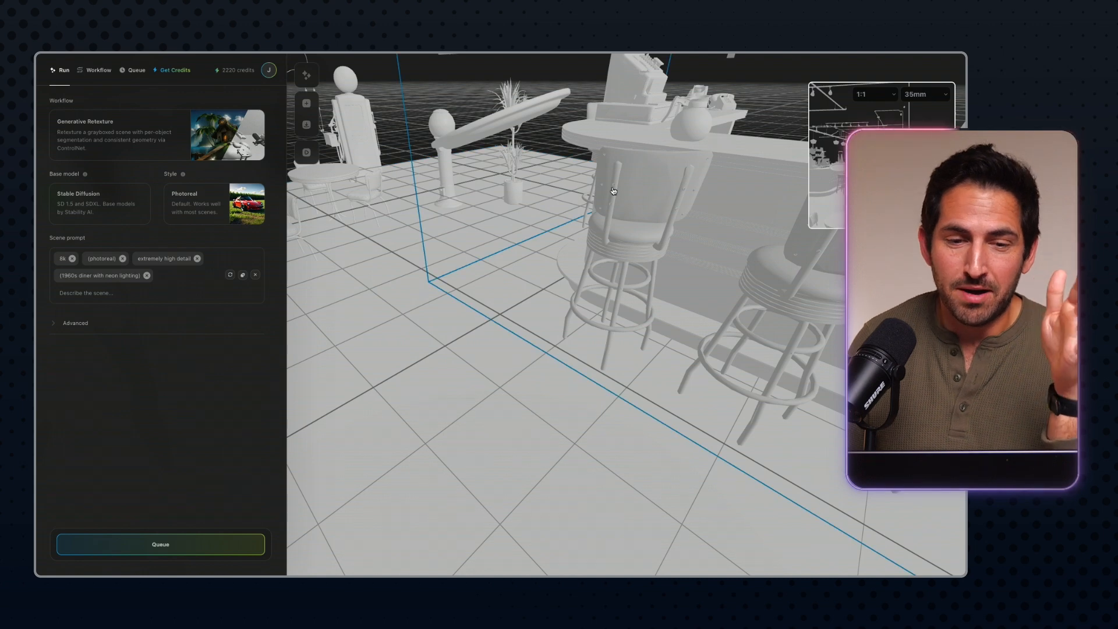
{"action": "key", "text": "alt+Tab"}
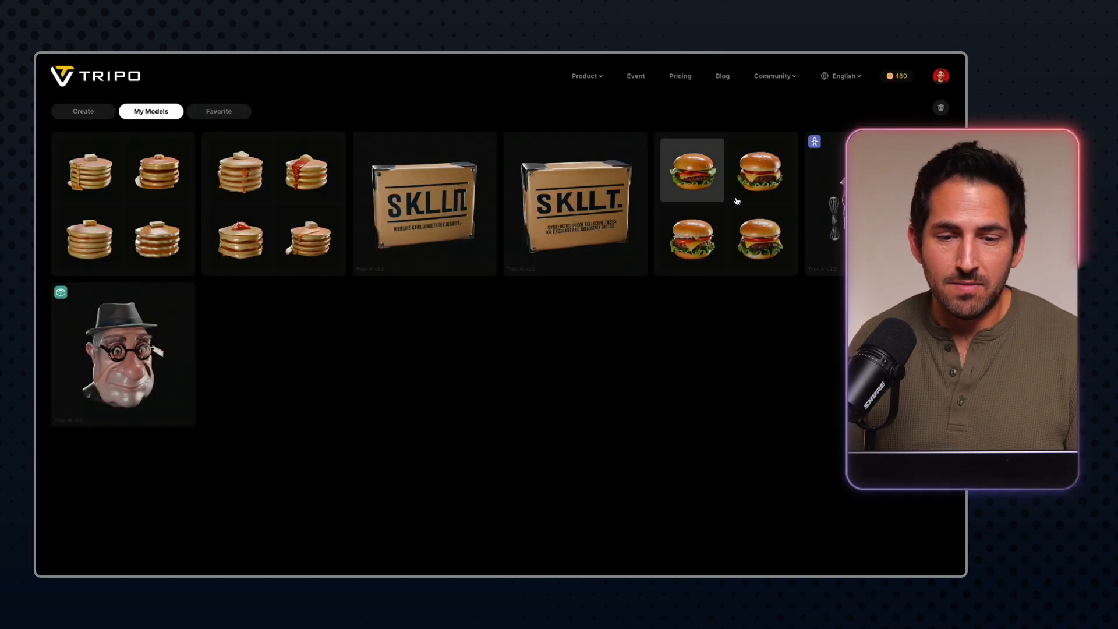
{"action": "left_click", "coordinate": [696, 240]}
{"action": "key", "text": "alt+Tab"}
{"action": "key", "text": "alt+Tab"}
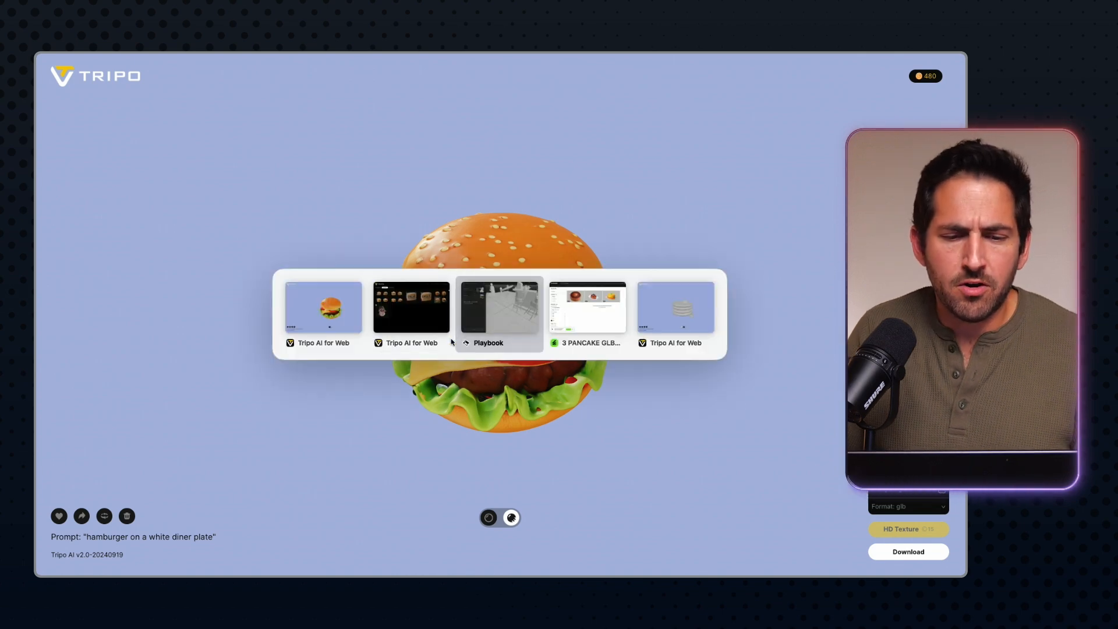
{"action": "left_click", "coordinate": [312, 125]}
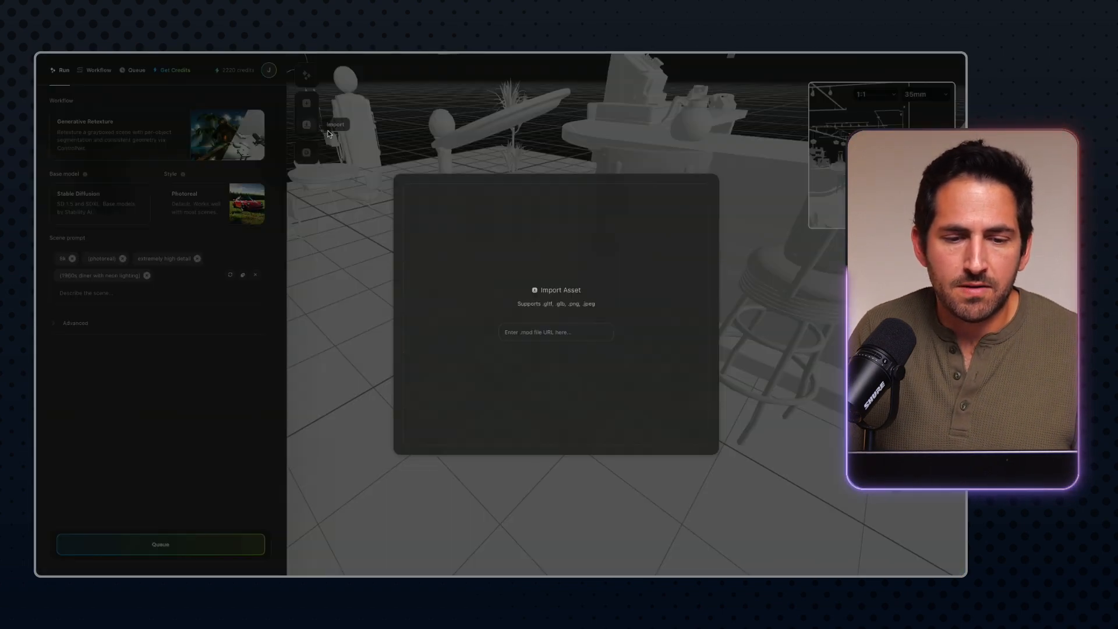
{"action": "left_click", "coordinate": [540, 275]}
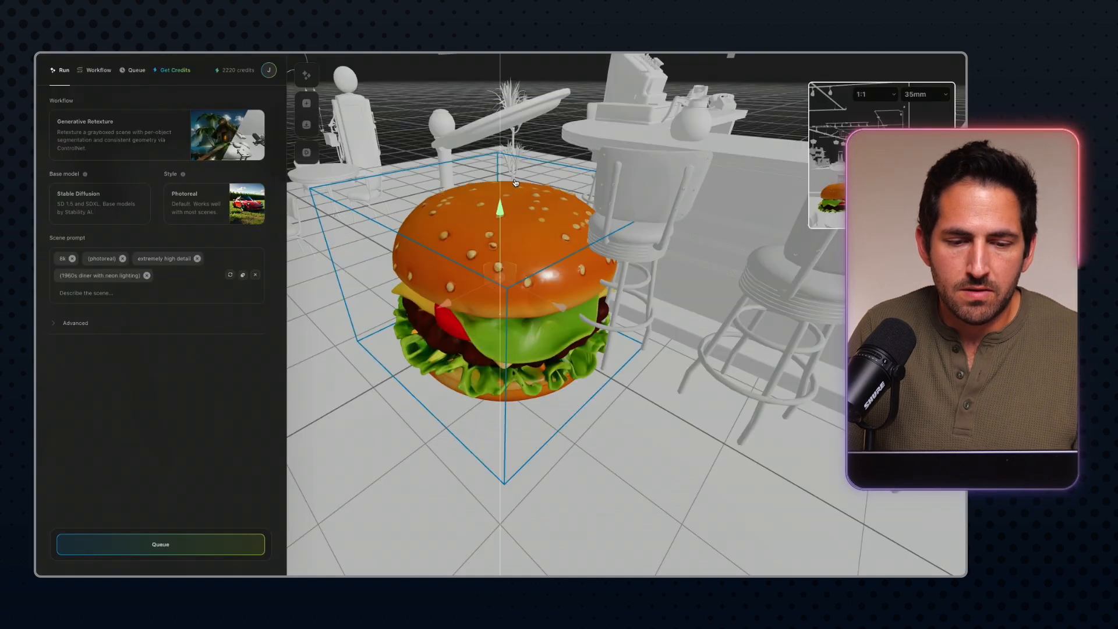
- Raise the hamburger from the floor and scale it down to about half its size beside the bar stools
{"action": "left_click_drag", "start_coordinate": [516, 187], "coordinate": [516, 150]}
{"action": "key", "text": "e"}
{"action": "left_click_drag", "start_coordinate": [534, 261], "coordinate": [513, 246]}
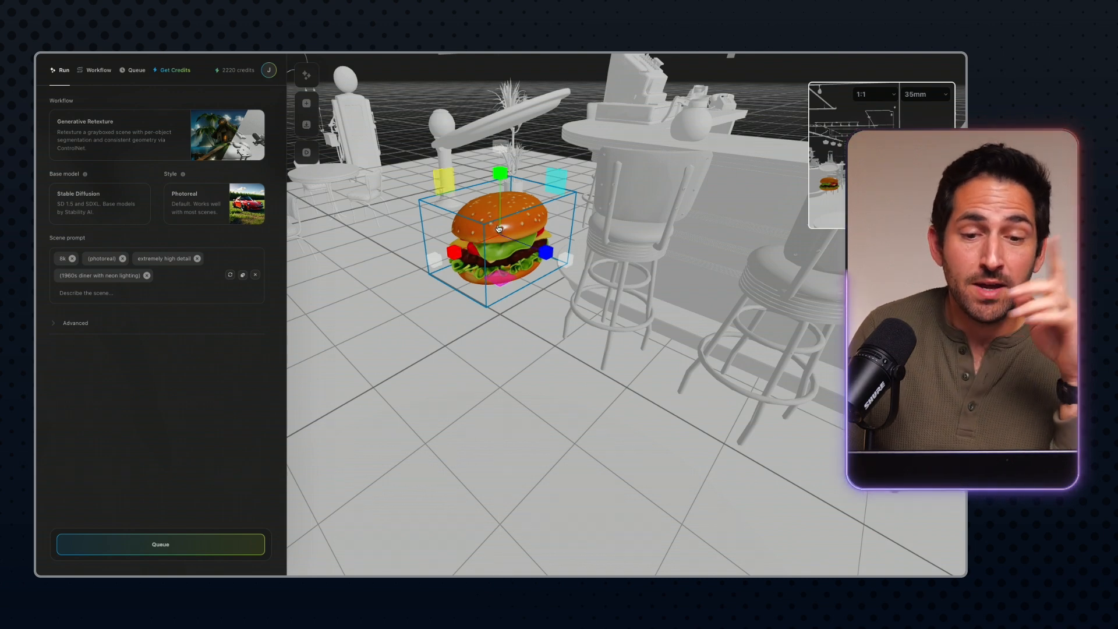
- Switch to Envato, download the "Pancakes with blueberries and syrup" model, and return to Playbook
{"action": "mouse_move", "coordinate": [36, 226]}
{"action": "left_click", "coordinate": [72, 290]}
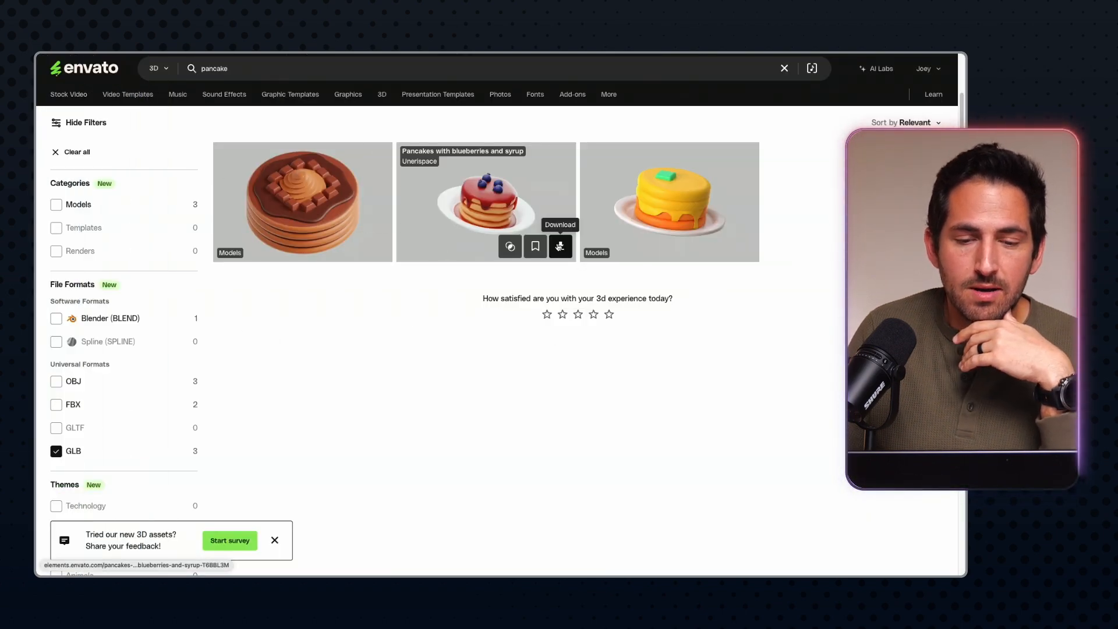
{"action": "left_click", "coordinate": [560, 247]}
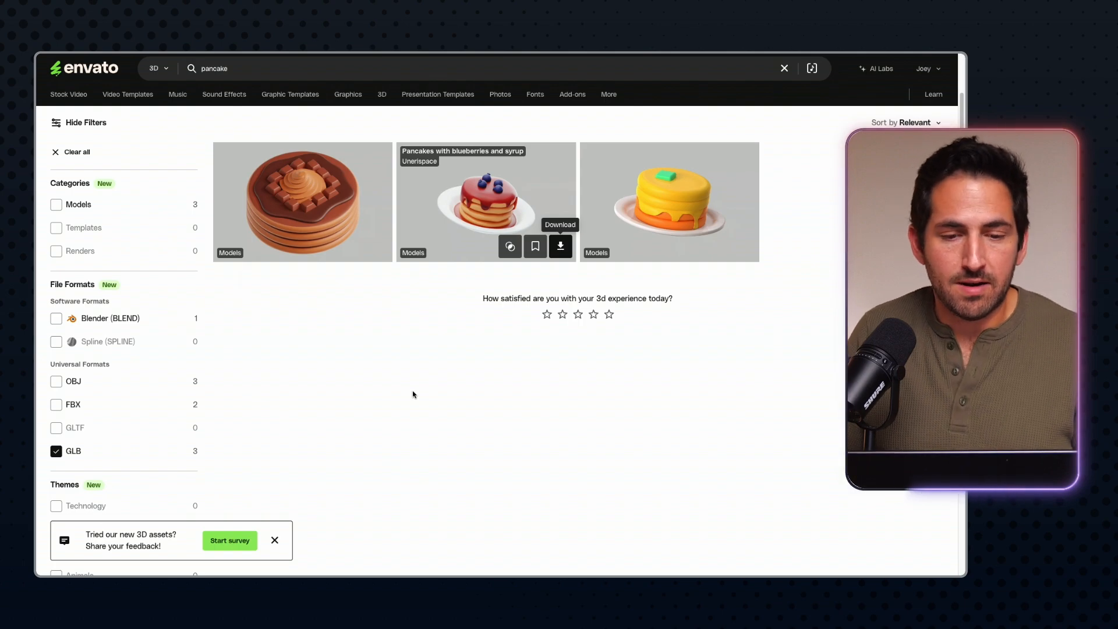
{"action": "key", "text": "ctrl+Tab"}
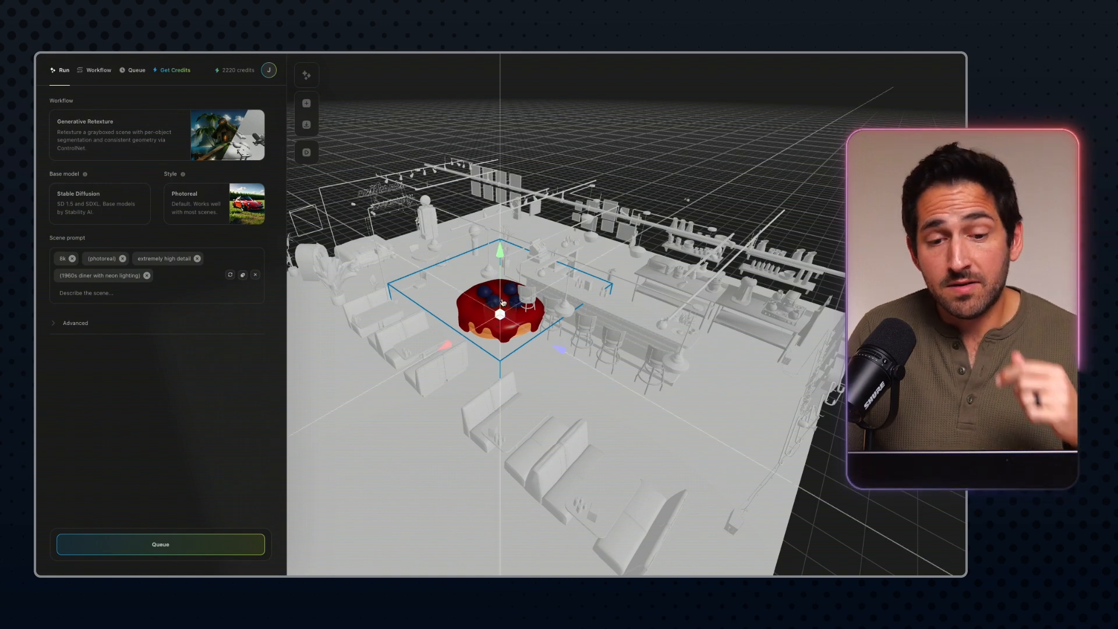
- Raise the blueberry pancakes with their plate above the diner floor and shift them across the room
{"action": "left_click_drag", "start_coordinate": [503, 258], "coordinate": [485, 167]}
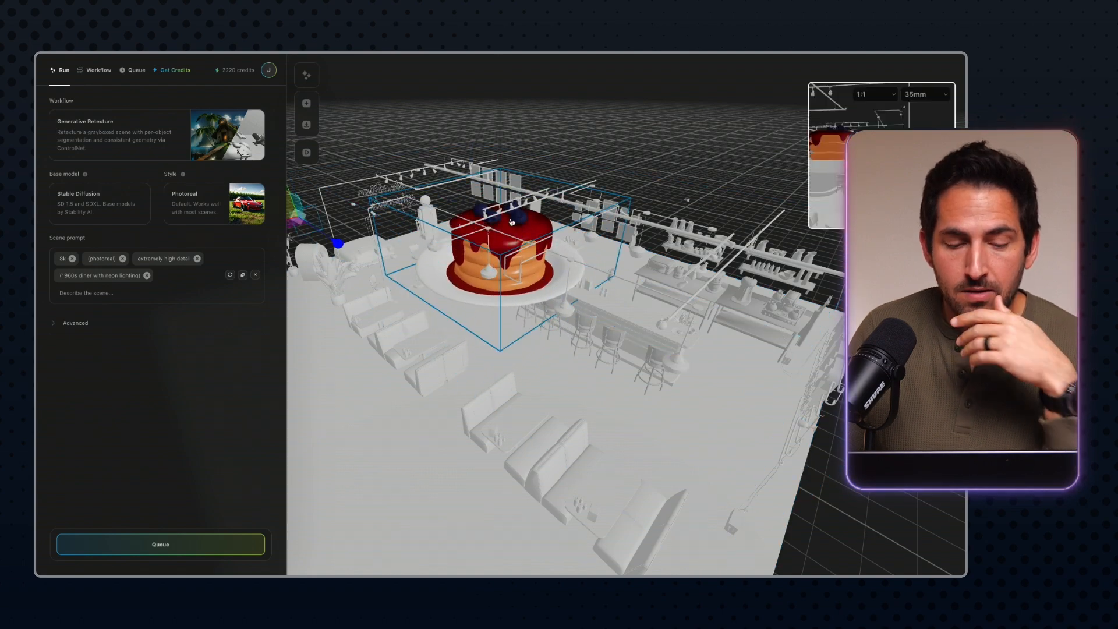
{"action": "scroll", "coordinate": [556, 243], "scroll_direction": "up", "scroll_amount": 6}
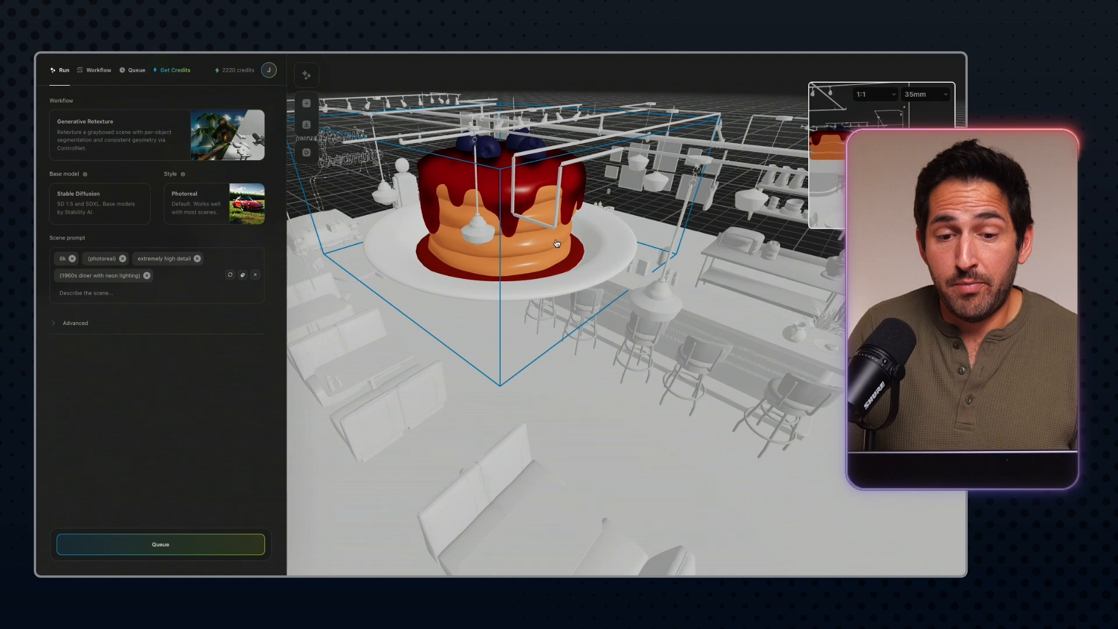
{"action": "scroll", "coordinate": [557, 243], "scroll_direction": "down", "scroll_amount": 2}
{"action": "right_click_drag", "start_coordinate": [557, 243], "coordinate": [517, 239]}
{"action": "left_click_drag", "start_coordinate": [392, 230], "coordinate": [368, 219]}
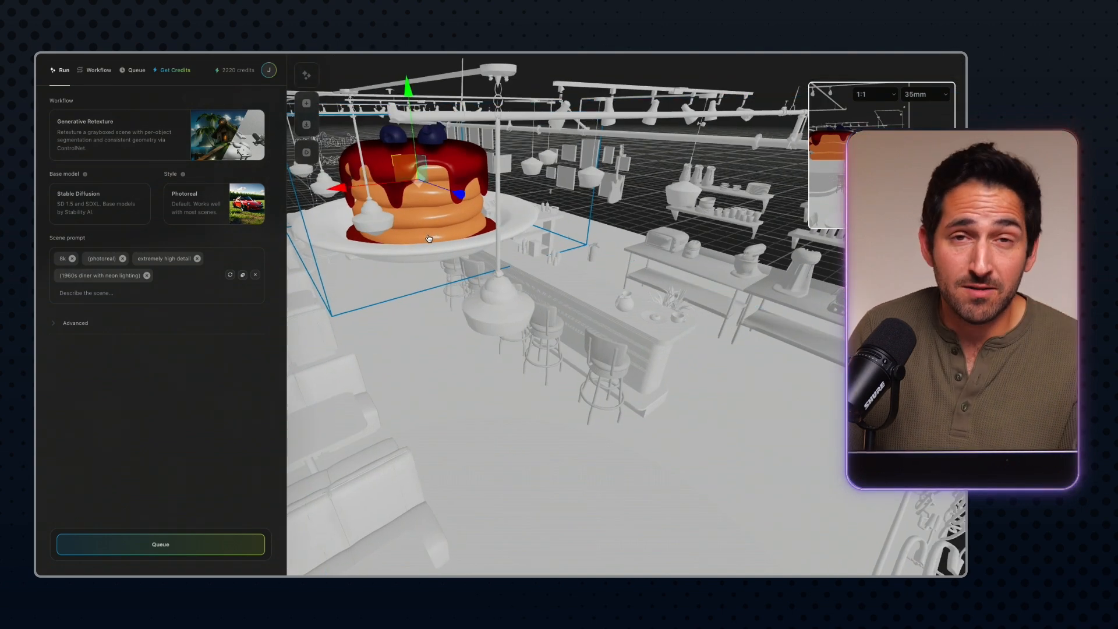
{"action": "left_click_drag", "start_coordinate": [459, 195], "coordinate": [626, 300]}
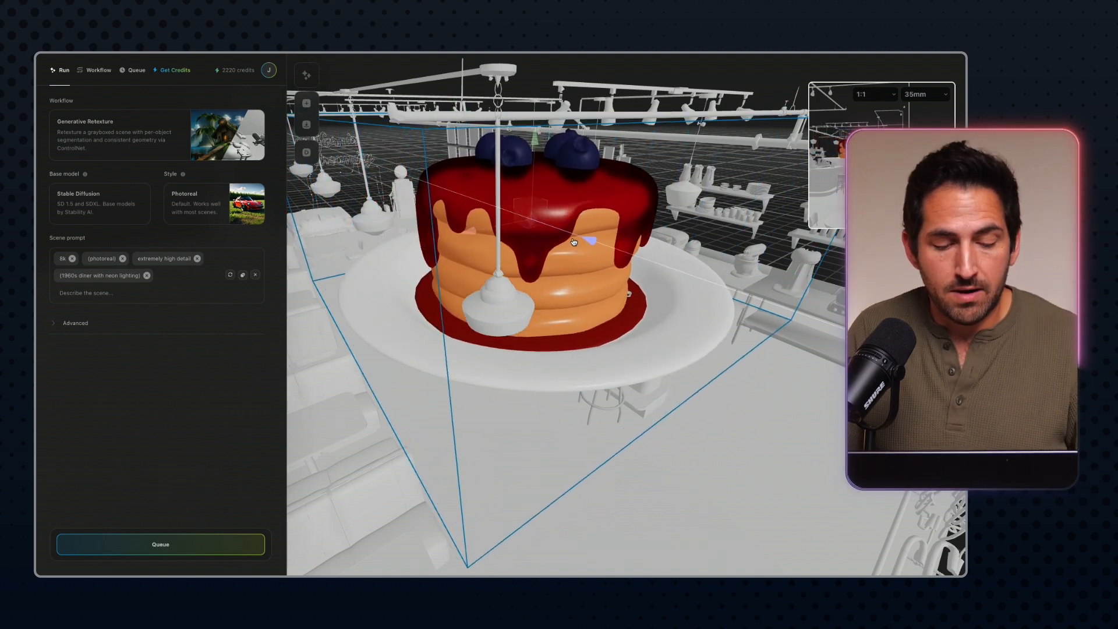
- Scale the blueberry pancakes down to a small plate and move them onto the diner counter
{"action": "key", "text": "r"}
{"action": "left_click_drag", "start_coordinate": [594, 241], "coordinate": [710, 184]}
{"action": "key", "text": "w"}
{"action": "left_click", "coordinate": [707, 301]}
{"action": "left_click", "coordinate": [670, 166]}
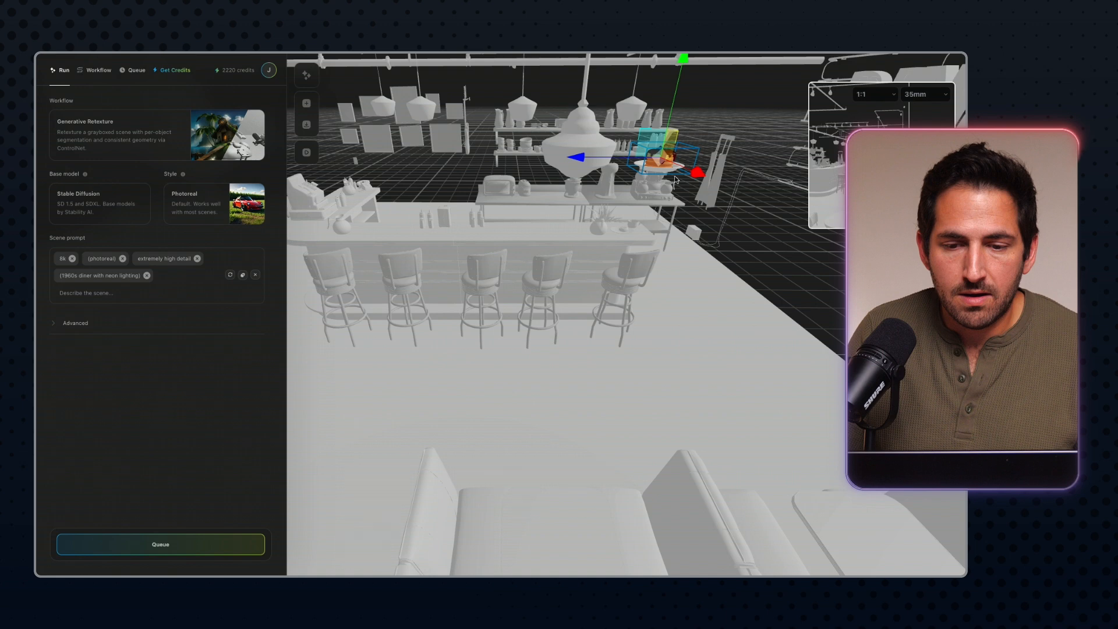
{"action": "left_click_drag", "start_coordinate": [543, 160], "coordinate": [441, 156]}
{"action": "left_click_drag", "start_coordinate": [496, 100], "coordinate": [515, 139]}
- Examine the pancakes' placement on the counter from close up, from across the diner and from above
{"action": "left_click", "coordinate": [510, 157]}
{"action": "left_click_drag", "start_coordinate": [495, 274], "coordinate": [397, 232]}
{"action": "scroll", "coordinate": [469, 267], "scroll_direction": "up", "scroll_amount": 8}
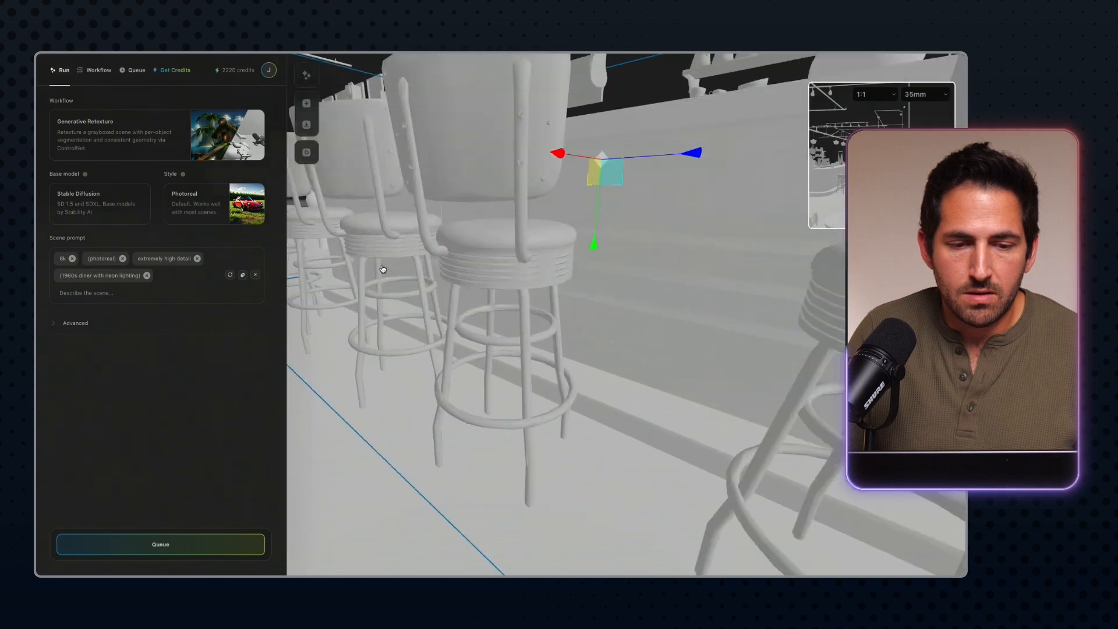
{"action": "scroll", "coordinate": [470, 268], "scroll_direction": "down", "scroll_amount": 10}
{"action": "scroll", "coordinate": [367, 208], "scroll_direction": "down", "scroll_amount": 10}
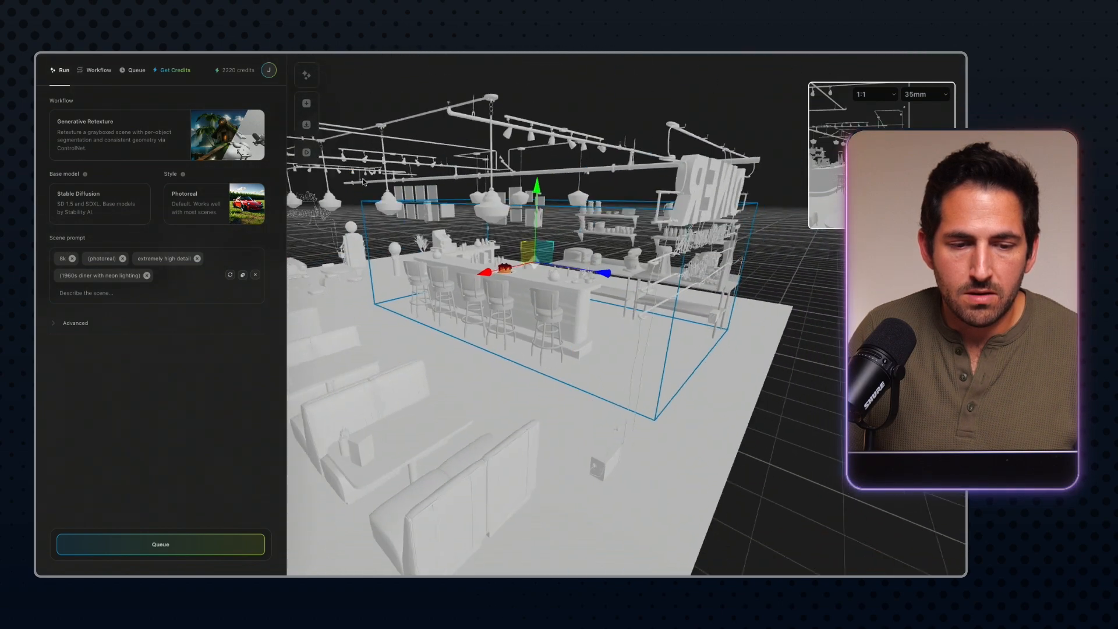
{"action": "scroll", "coordinate": [366, 208], "scroll_direction": "up", "scroll_amount": 5}
{"action": "left_click_drag", "start_coordinate": [367, 209], "coordinate": [515, 256]}
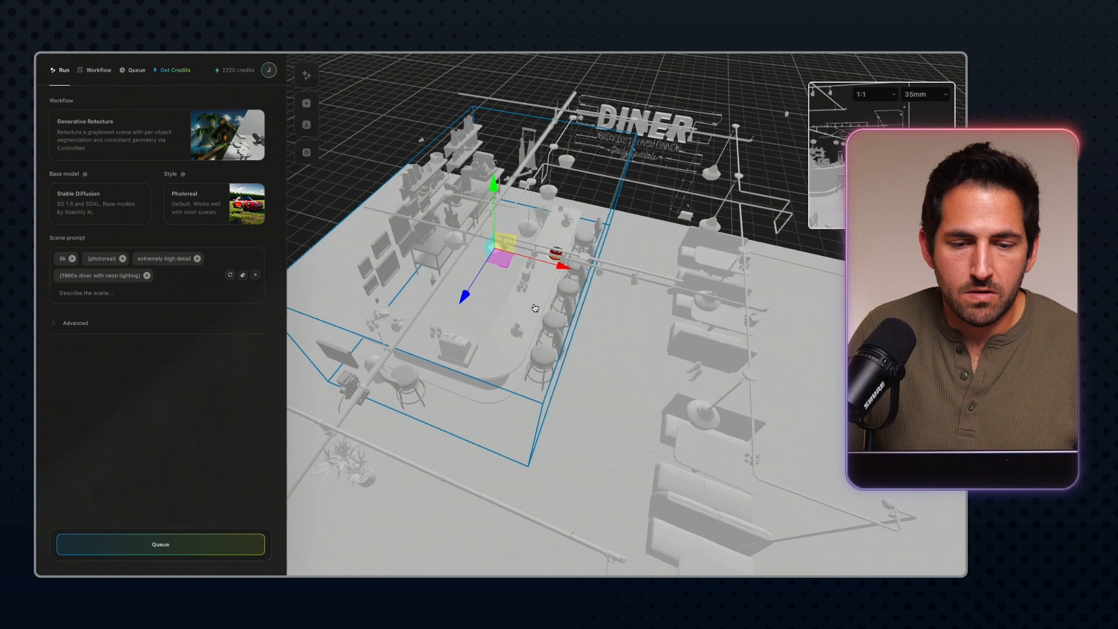
- Move the scene camera from the front of the diner to the counter area next to the pancakes
{"action": "scroll", "coordinate": [507, 274], "scroll_direction": "down", "scroll_amount": 8}
{"action": "left_click_drag", "start_coordinate": [532, 400], "coordinate": [524, 321]}
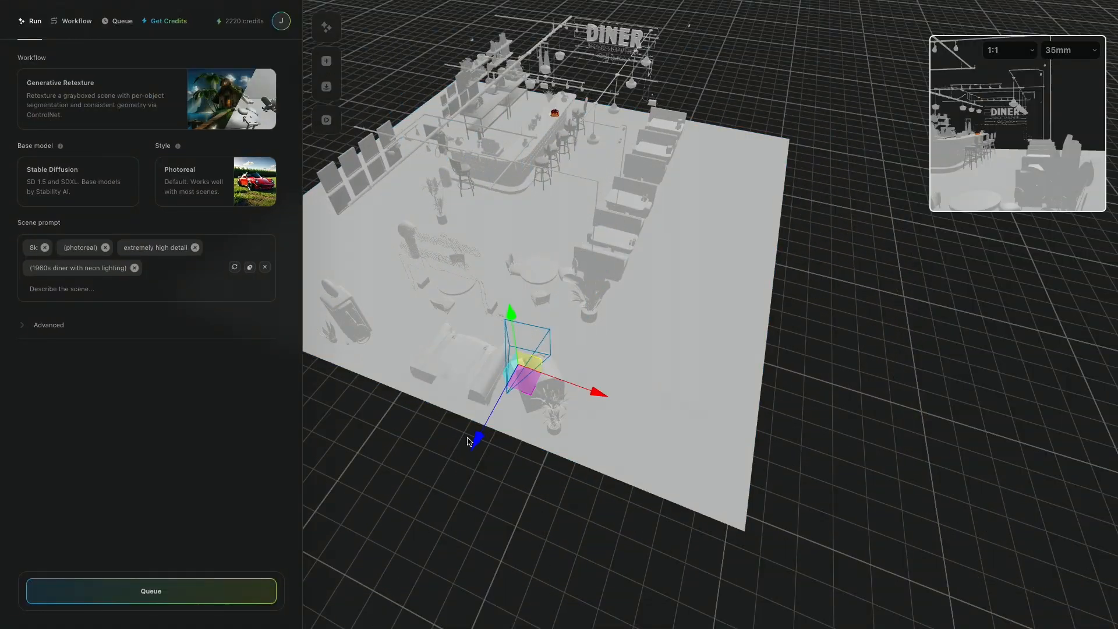
{"action": "left_click_drag", "start_coordinate": [482, 430], "coordinate": [611, 168]}
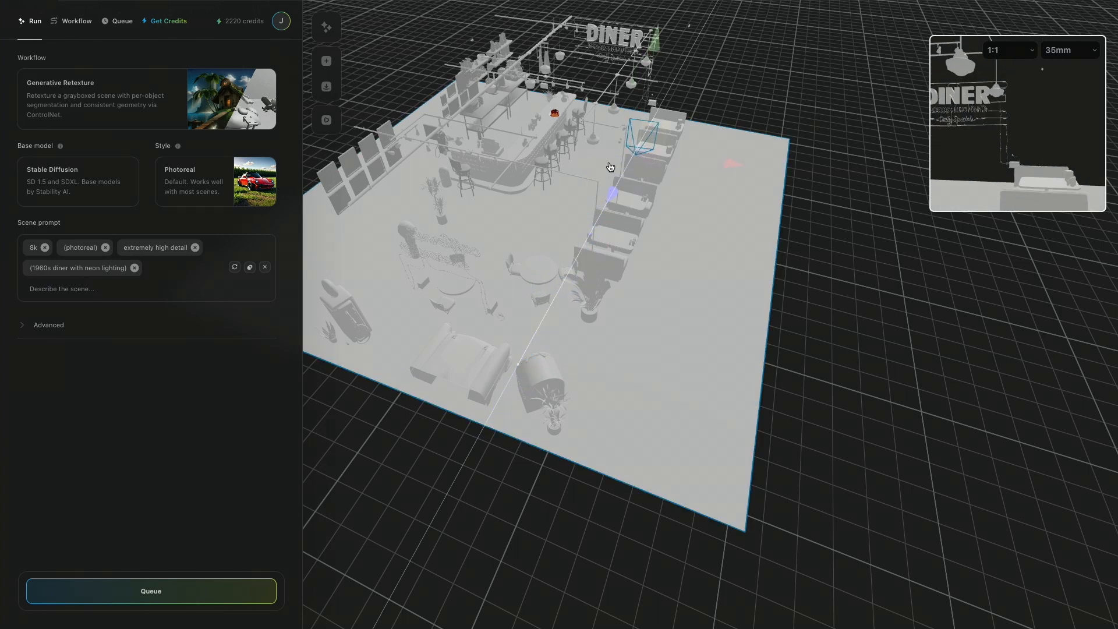
{"action": "left_click_drag", "start_coordinate": [733, 161], "coordinate": [593, 139]}
{"action": "left_click", "coordinate": [465, 165]}
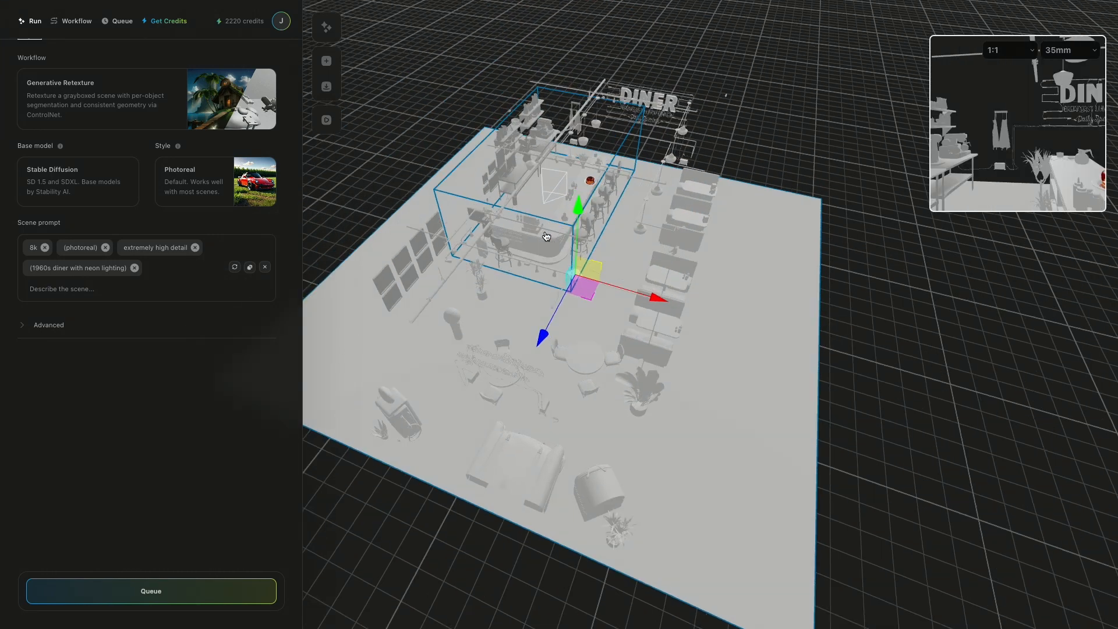
{"action": "left_click_drag", "start_coordinate": [524, 239], "coordinate": [571, 256]}
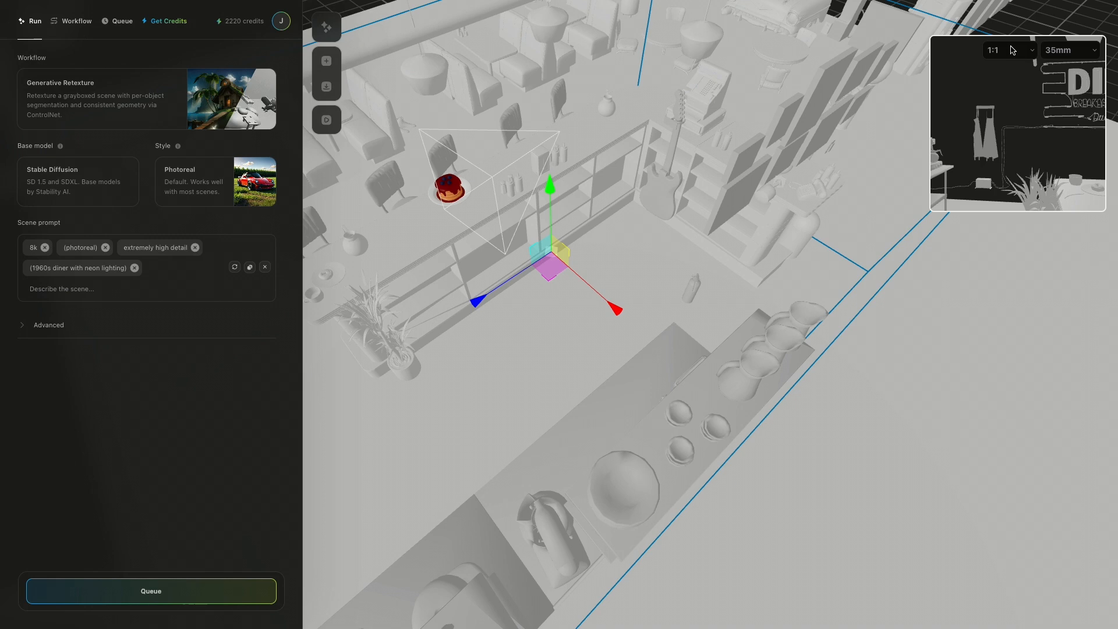
- Set the camera's aspect ratio to 16:9, then rotate and move the camera to frame the pancakes on the counter
{"action": "left_click", "coordinate": [1003, 96]}
{"action": "key", "text": "e"}
{"action": "left_click_drag", "start_coordinate": [522, 225], "coordinate": [479, 248]}
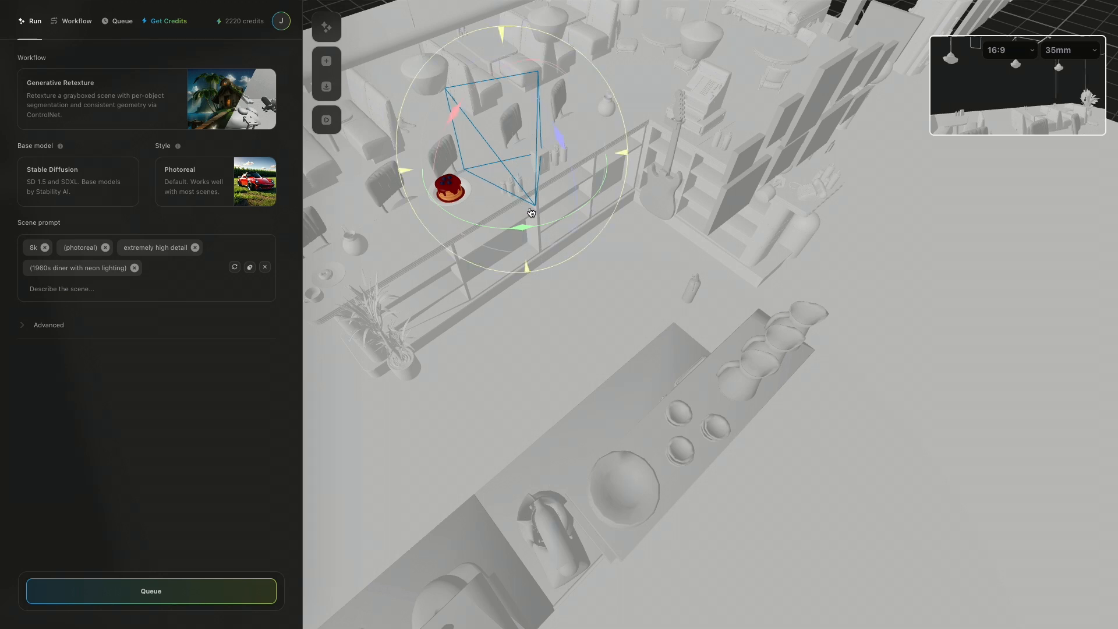
{"action": "key", "text": "w"}
{"action": "left_click_drag", "start_coordinate": [514, 163], "coordinate": [453, 234]}
{"action": "left_click_drag", "start_coordinate": [437, 156], "coordinate": [439, 168]}
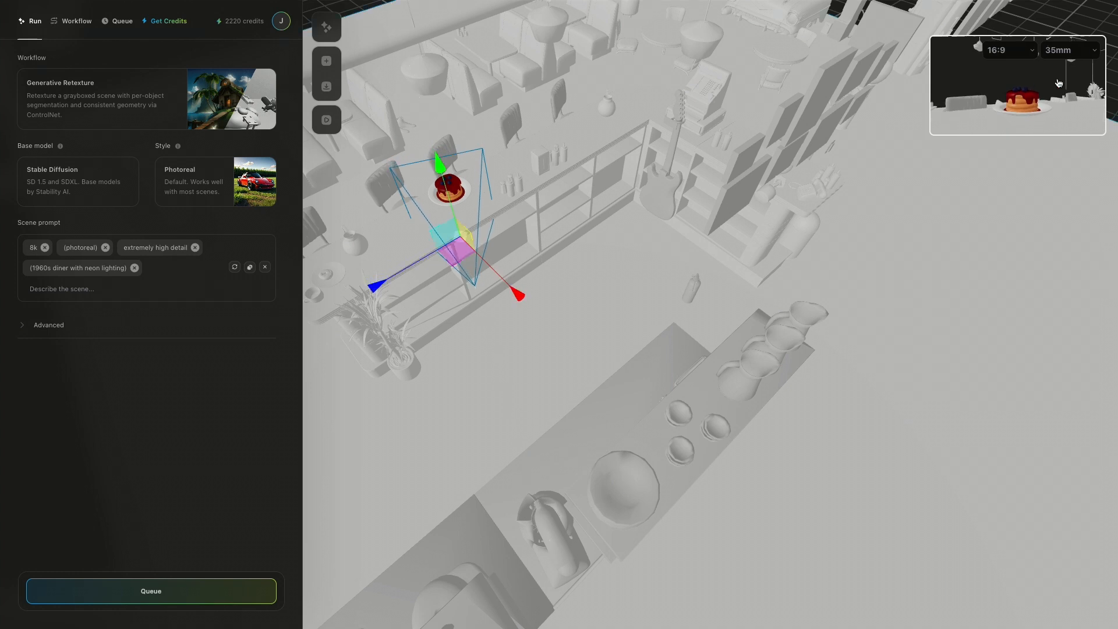
- Set the camera's focal length to 50mm, then adjust its position and rotation to frame the pancakes closely
{"action": "left_click", "coordinate": [1069, 57]}
{"action": "left_click", "coordinate": [1061, 136]}
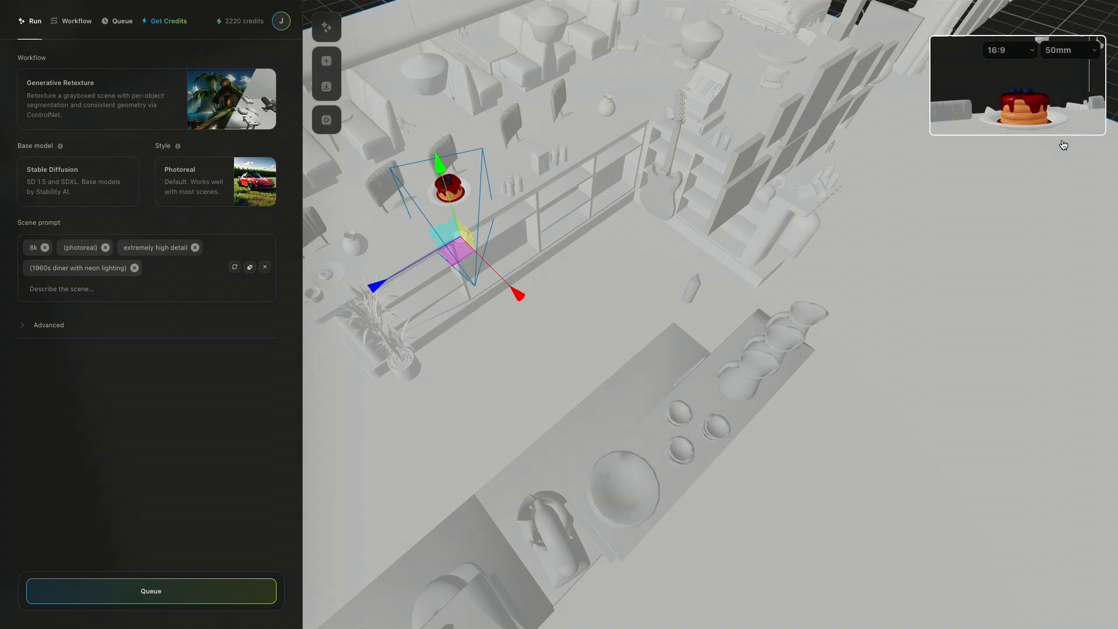
{"action": "left_click_drag", "start_coordinate": [442, 172], "coordinate": [440, 164]}
{"action": "key", "text": "e"}
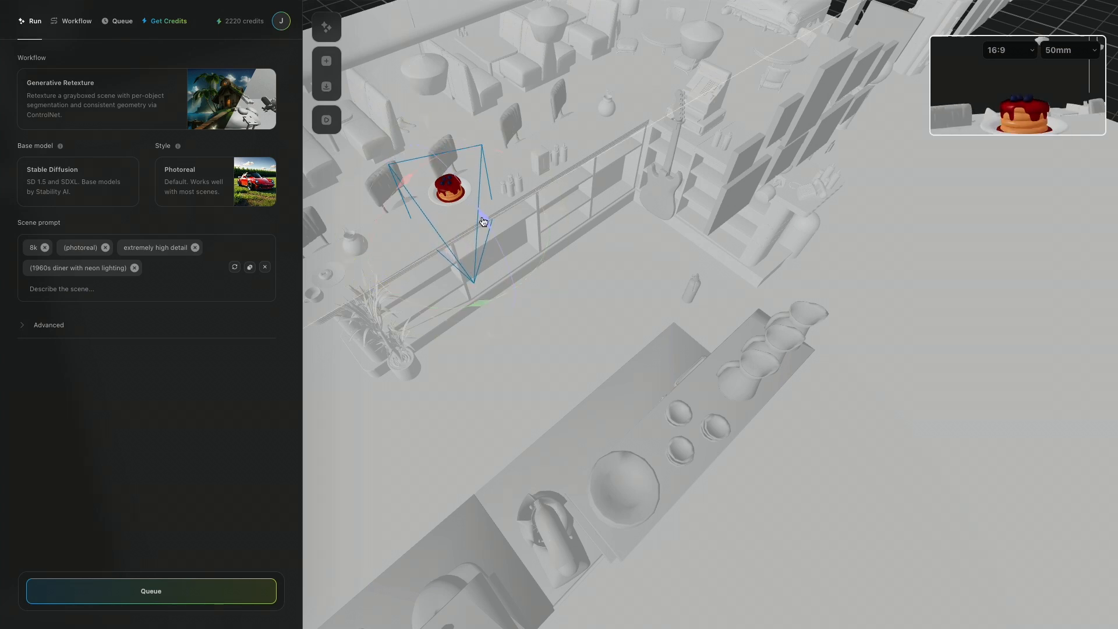
{"action": "left_click_drag", "start_coordinate": [489, 226], "coordinate": [486, 225]}
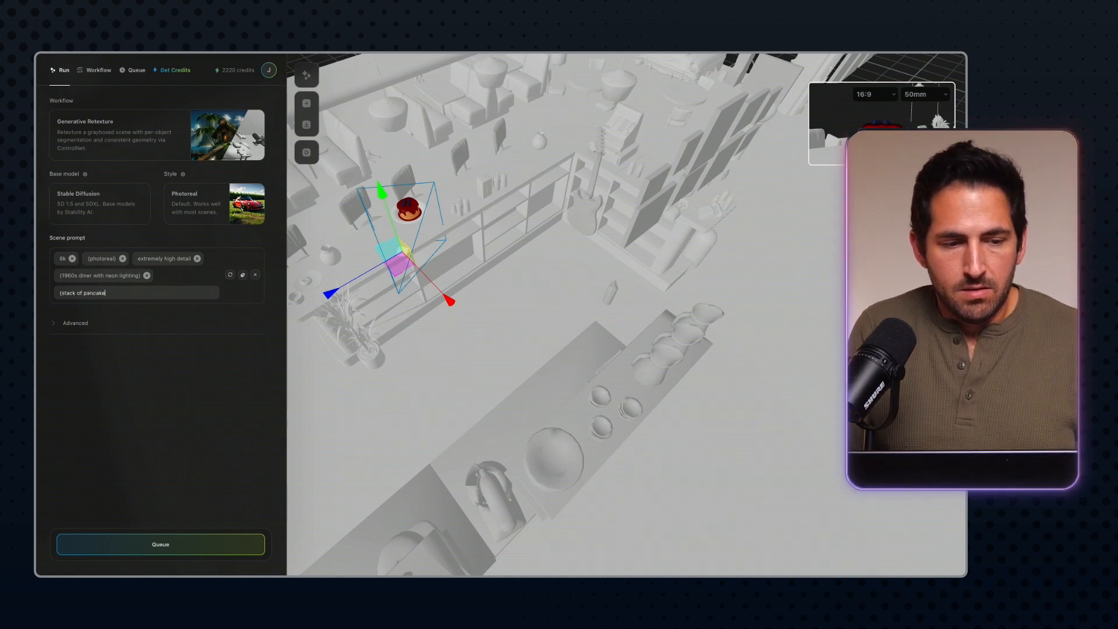
- Add "(stack of pancakes)" to the scene prompt, generate the image and compare it with the grayboxed view
{"action": "key", "text": "Return"}
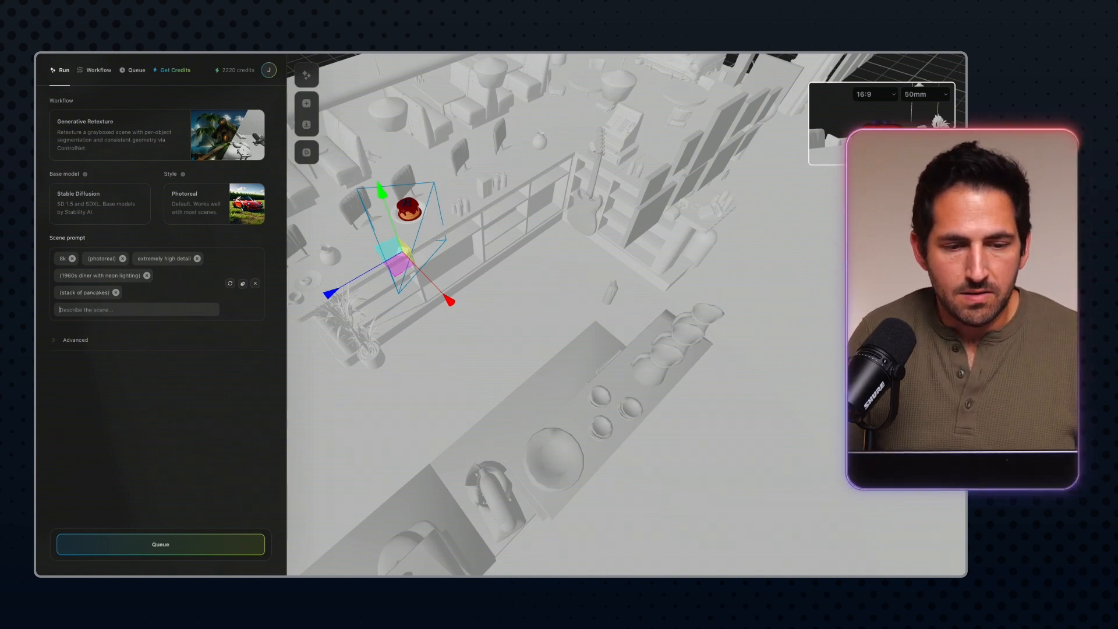
{"action": "left_click", "coordinate": [160, 543]}
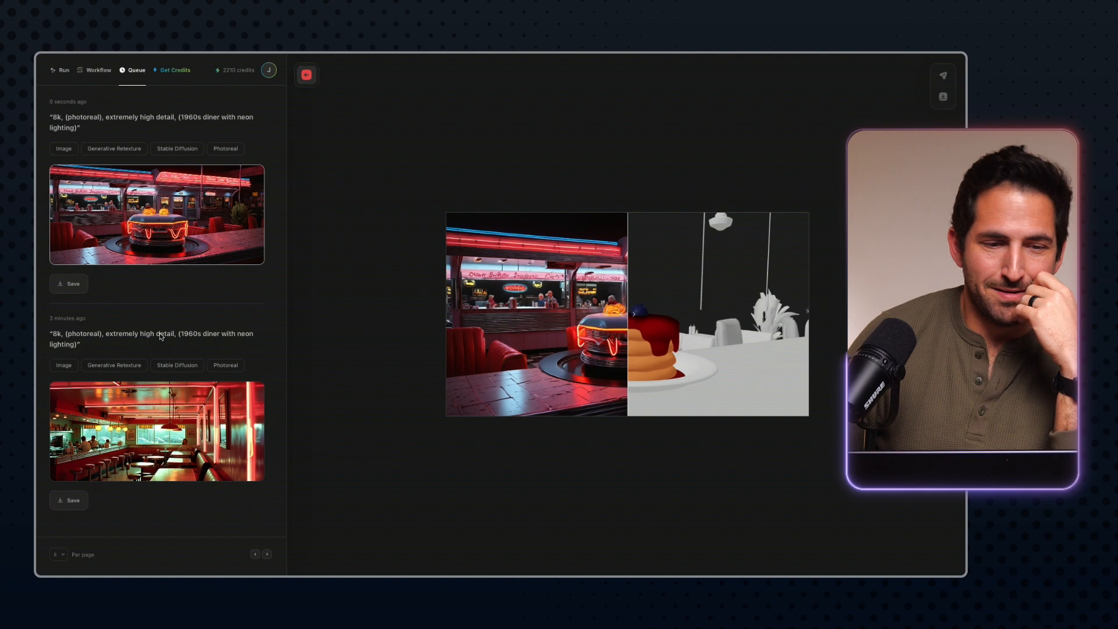
{"action": "left_click_drag", "start_coordinate": [627, 314], "coordinate": [737, 315]}
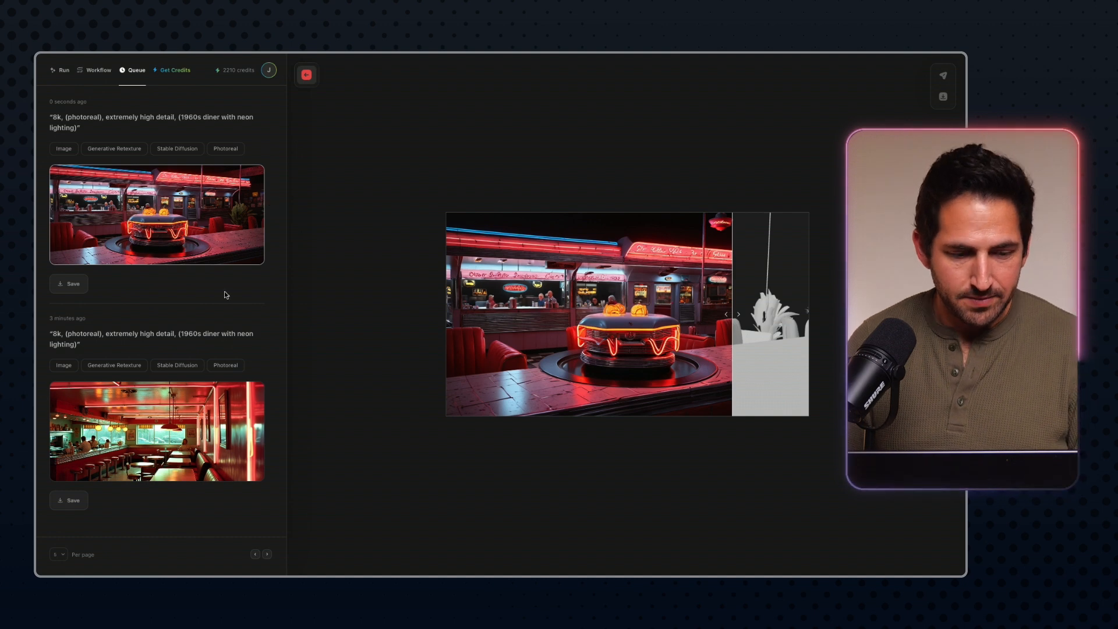
- Return to the 3D scene and assign the Pancakes object to Mask 2 in the advanced settings
{"action": "left_click", "coordinate": [63, 70]}
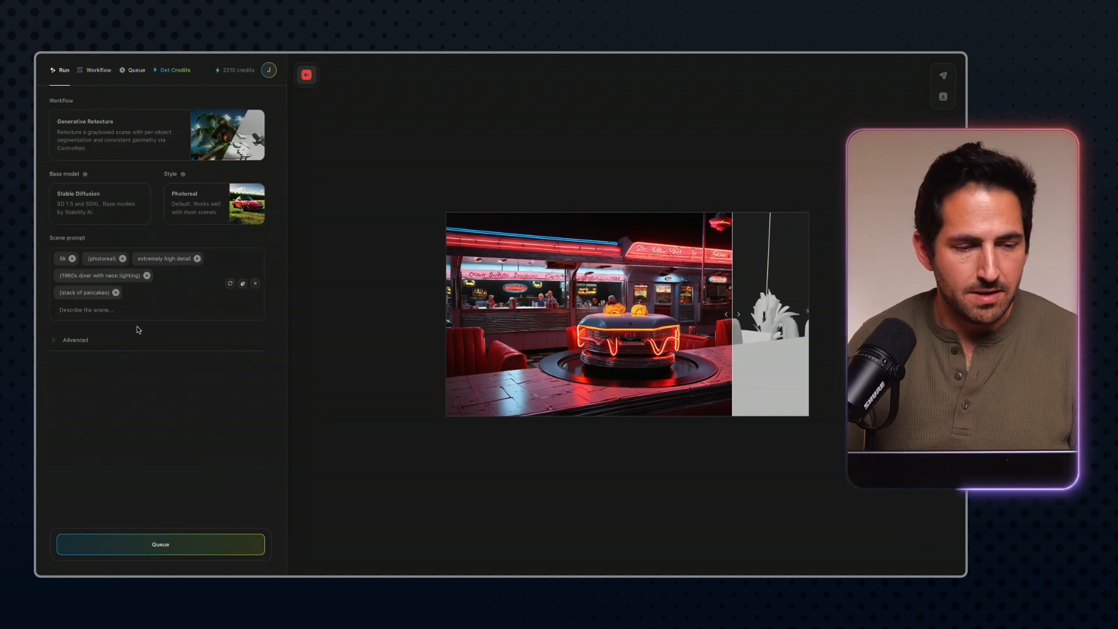
{"action": "left_click", "coordinate": [307, 75]}
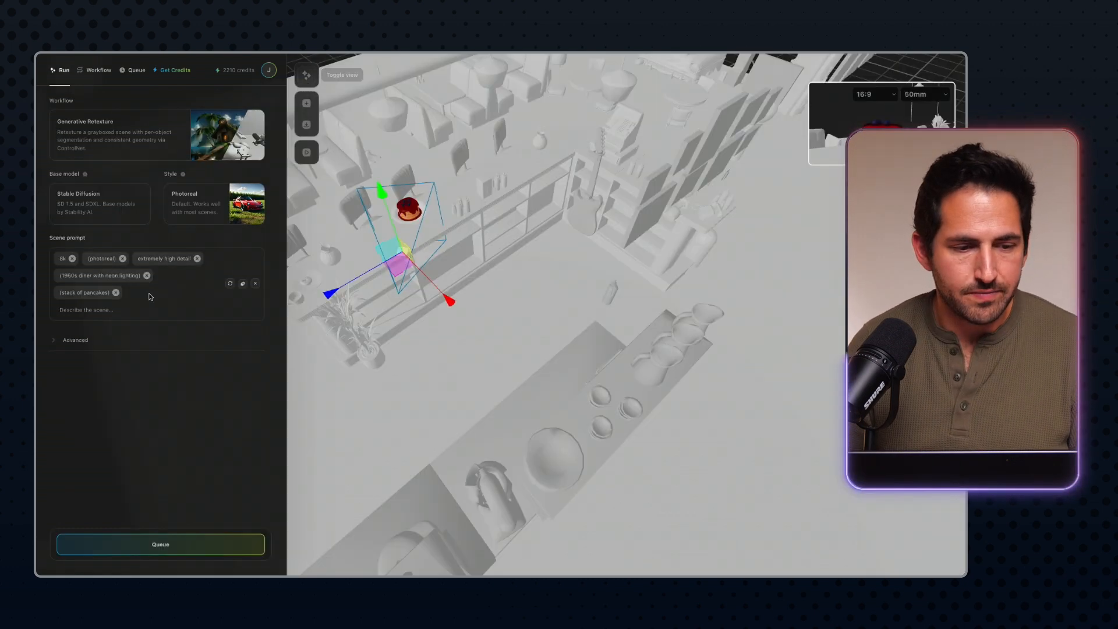
{"action": "left_click", "coordinate": [74, 340]}
{"action": "left_click", "coordinate": [147, 442]}
{"action": "left_click", "coordinate": [105, 460]}
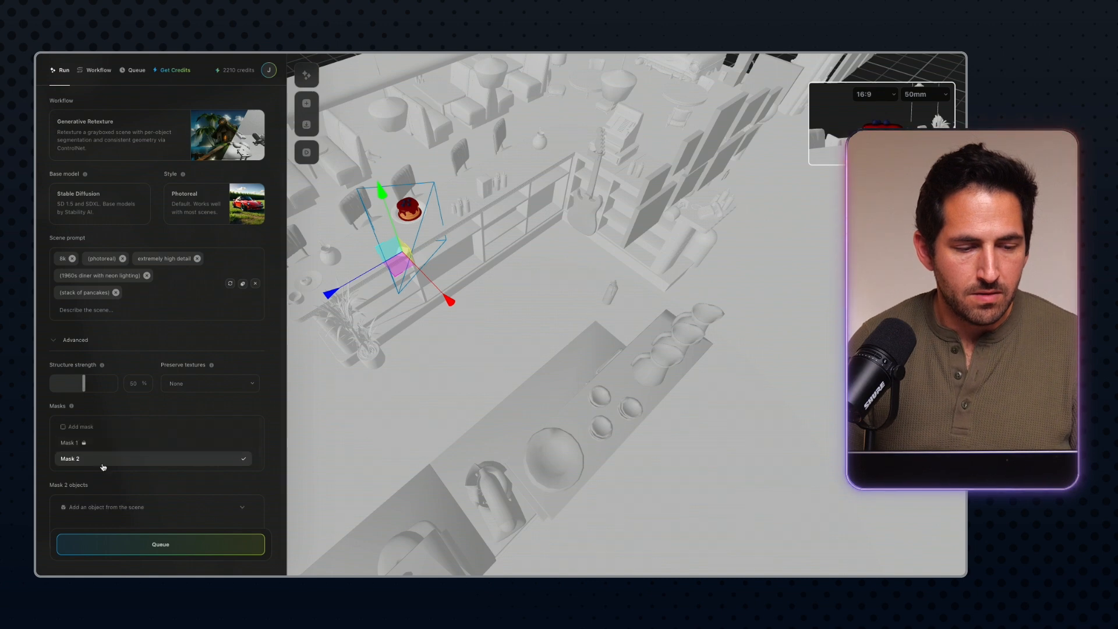
{"action": "left_click", "coordinate": [109, 505]}
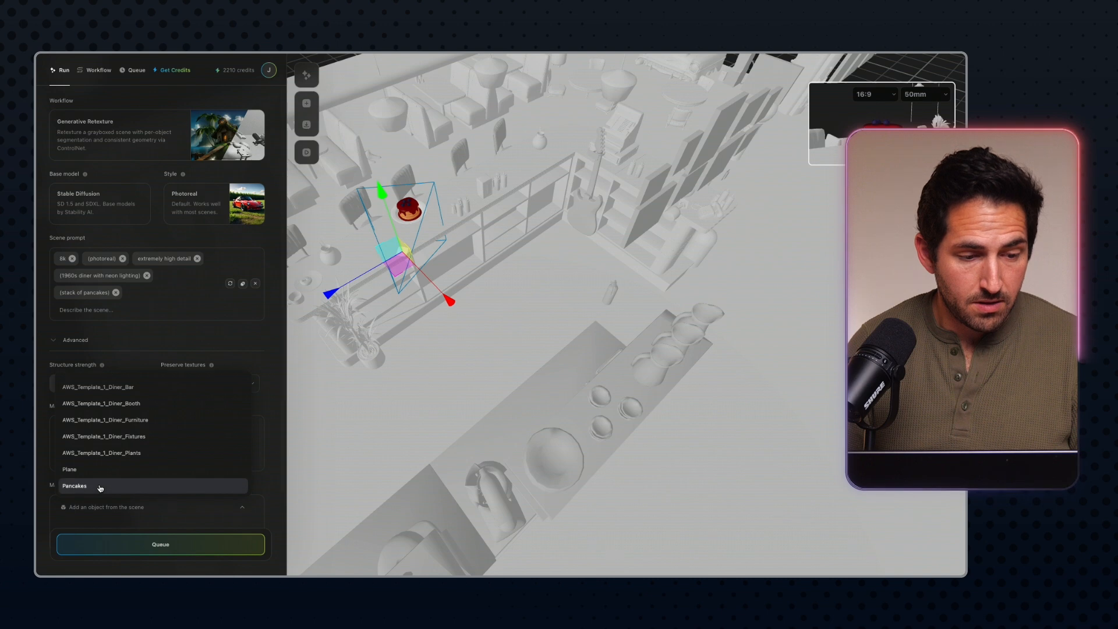
{"action": "left_click", "coordinate": [145, 485]}
- Give Mask 2 the prompt "(stack of pancakes)", remove that tag from the scene prompt and queue a Stable Diffusion render
{"action": "scroll", "coordinate": [149, 450], "scroll_direction": "down", "scroll_amount": 2}
{"action": "left_click", "coordinate": [134, 505]}
{"action": "type", "text": "(stack of pancakes"}
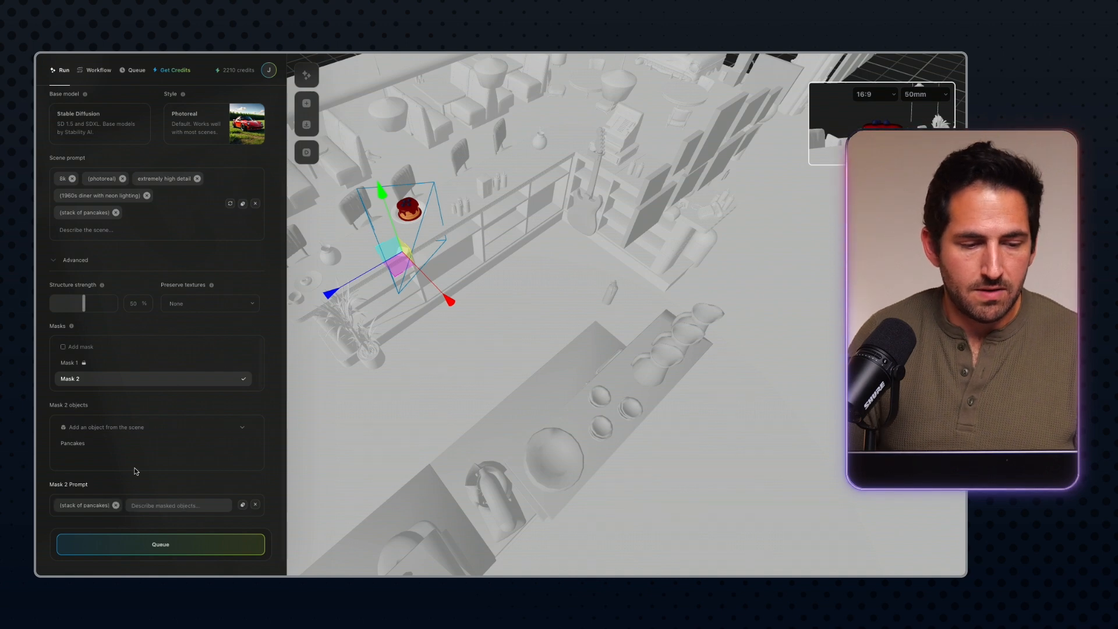
{"action": "left_click", "coordinate": [116, 212]}
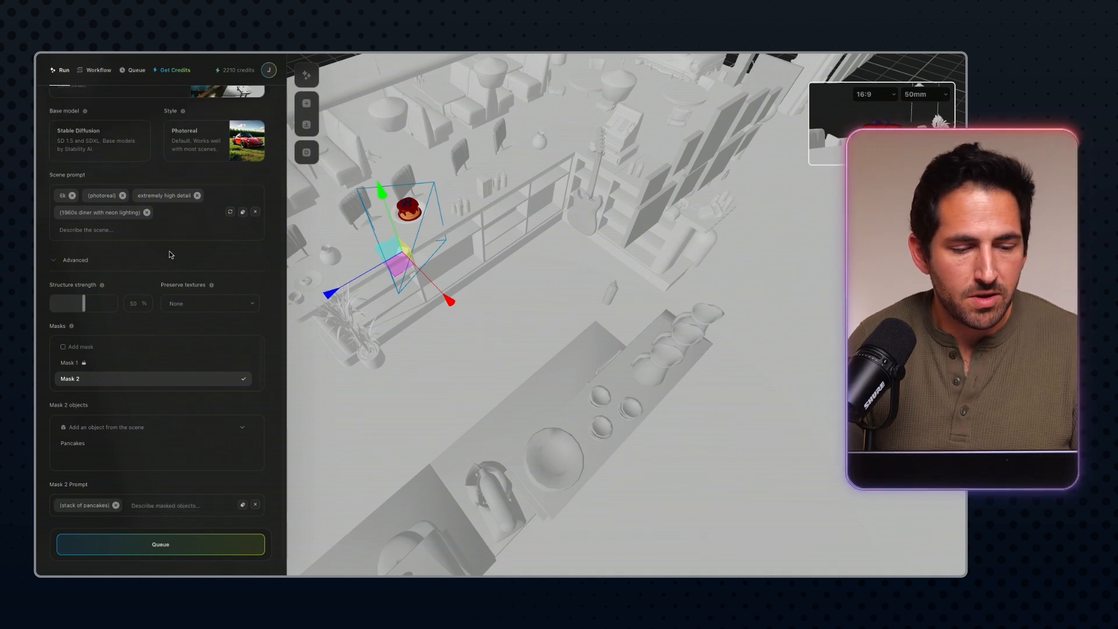
{"action": "left_click", "coordinate": [161, 545]}
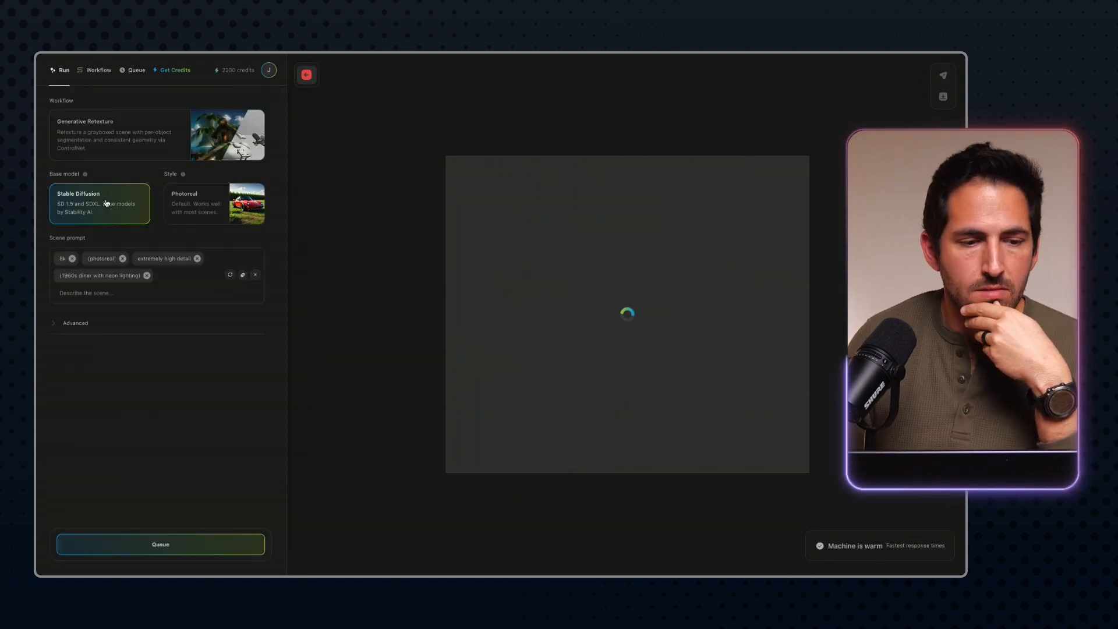
- Queue the same view with the Flux base model, then compare the finished Stable Diffusion image with the grayboxed view
{"action": "left_click", "coordinate": [102, 202]}
{"action": "left_click", "coordinate": [95, 255]}
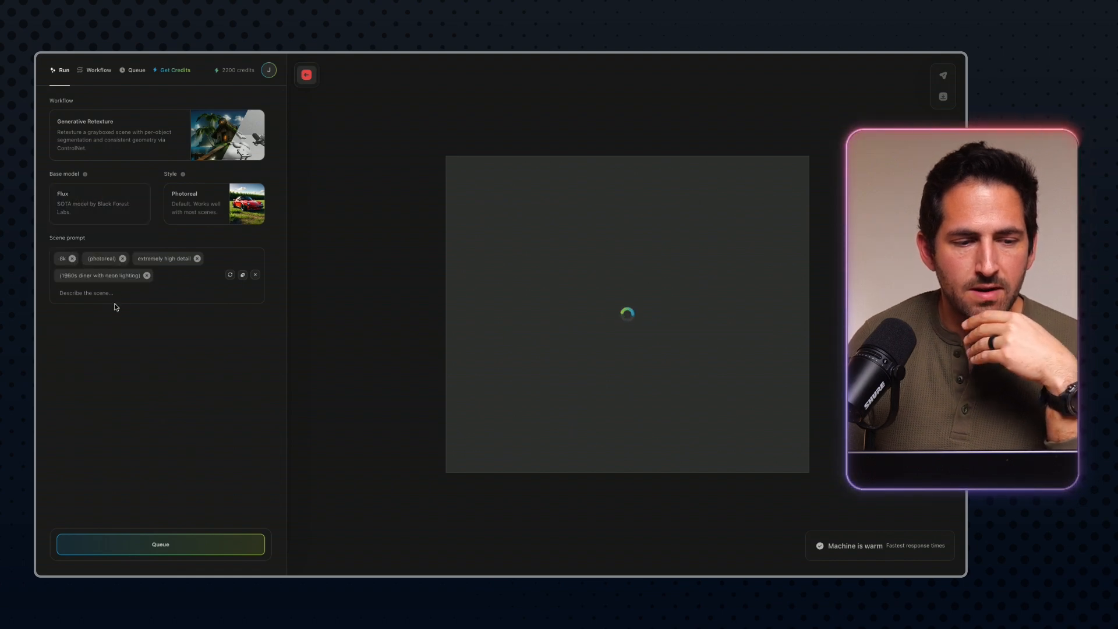
{"action": "left_click", "coordinate": [148, 546]}
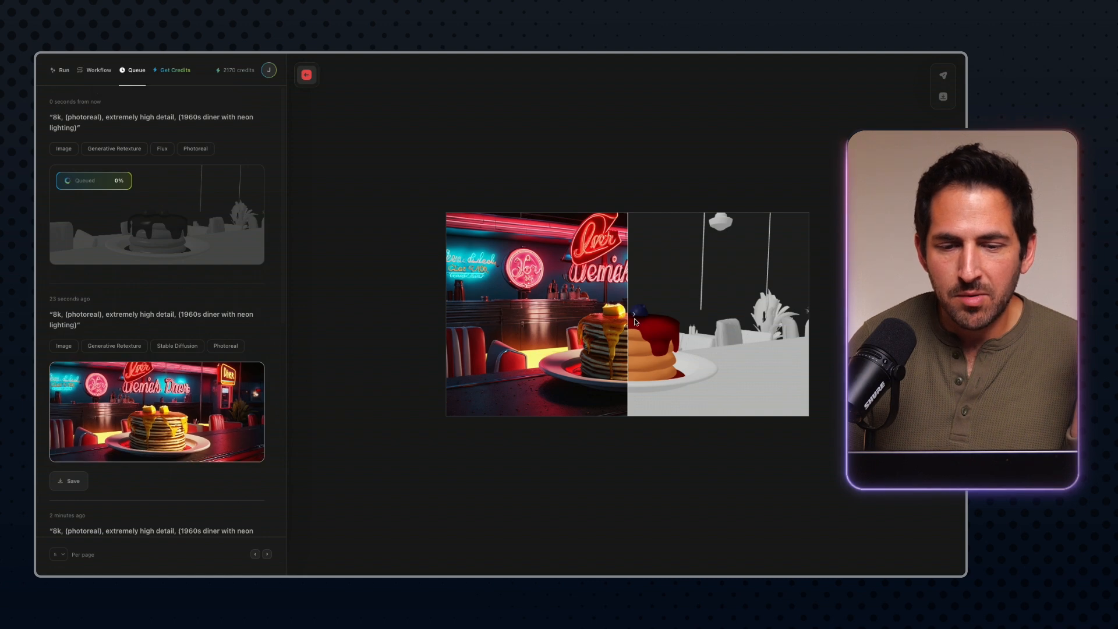
{"action": "left_click_drag", "start_coordinate": [632, 318], "coordinate": [729, 314]}
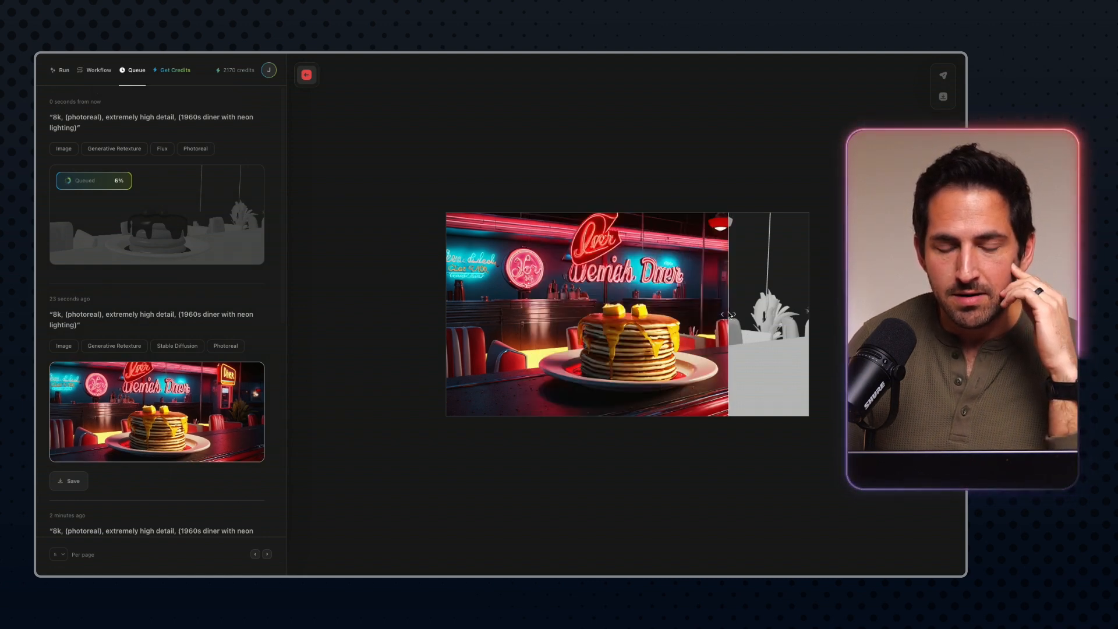
{"action": "left_click_drag", "start_coordinate": [734, 315], "coordinate": [772, 338]}
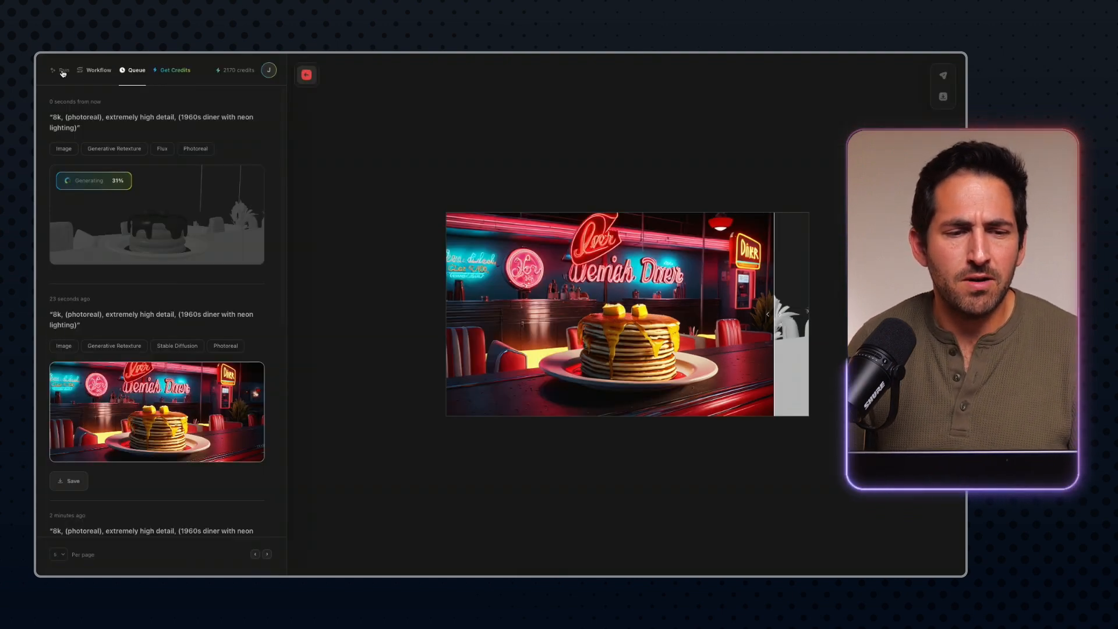
- Move the scene camera to the other side of the pancakes and rotate it to frame them with the diner interior behind
{"action": "left_click", "coordinate": [314, 78]}
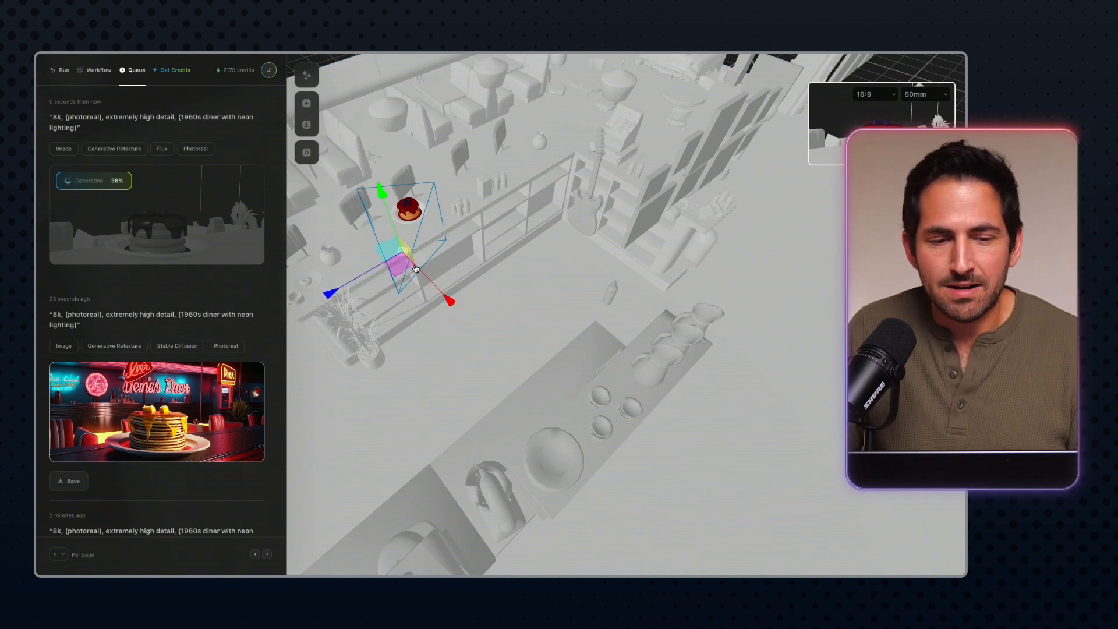
{"action": "left_click_drag", "start_coordinate": [401, 258], "coordinate": [361, 206]}
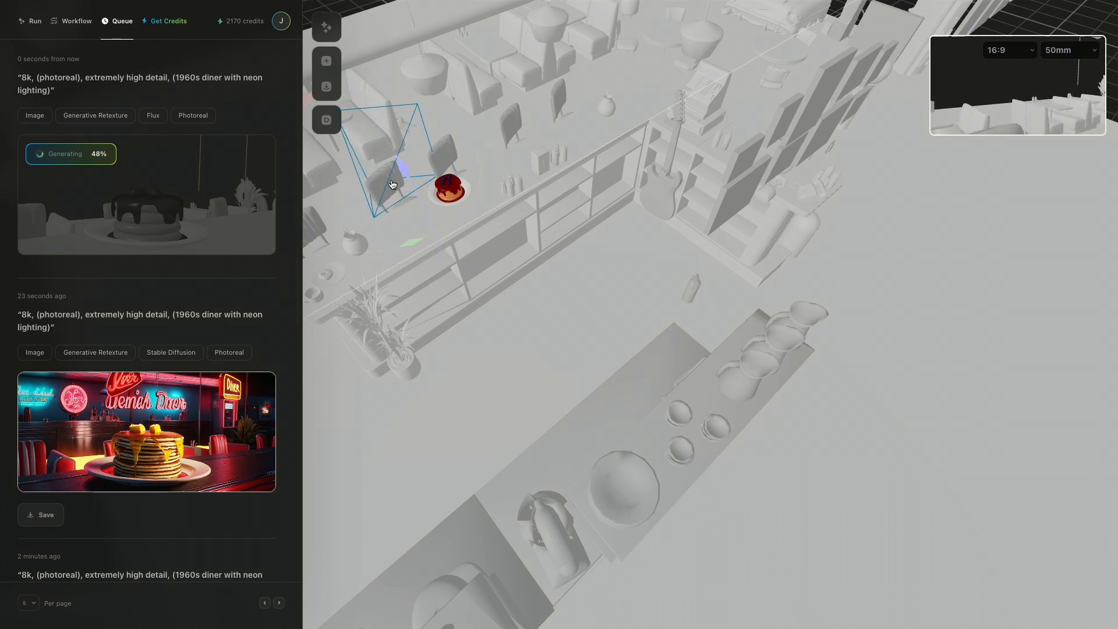
{"action": "left_click_drag", "start_coordinate": [412, 247], "coordinate": [384, 251]}
{"action": "key", "text": "r"}
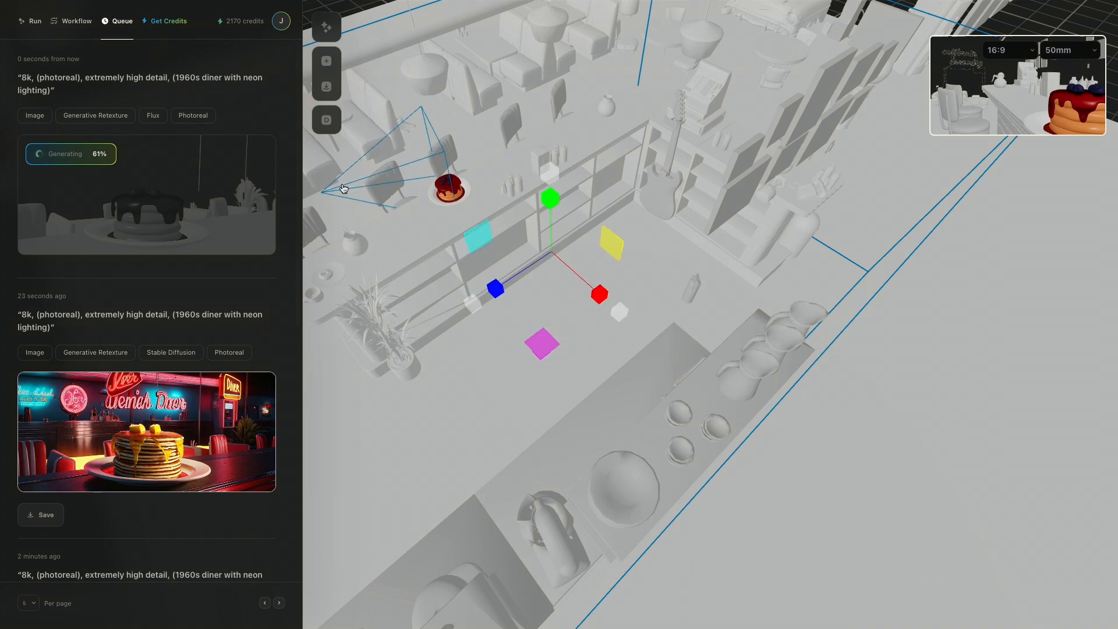
{"action": "left_click", "coordinate": [343, 190]}
{"action": "left_click", "coordinate": [340, 208]}
{"action": "right_click_drag", "start_coordinate": [353, 210], "coordinate": [527, 199]}
{"action": "left_click_drag", "start_coordinate": [555, 227], "coordinate": [568, 241]}
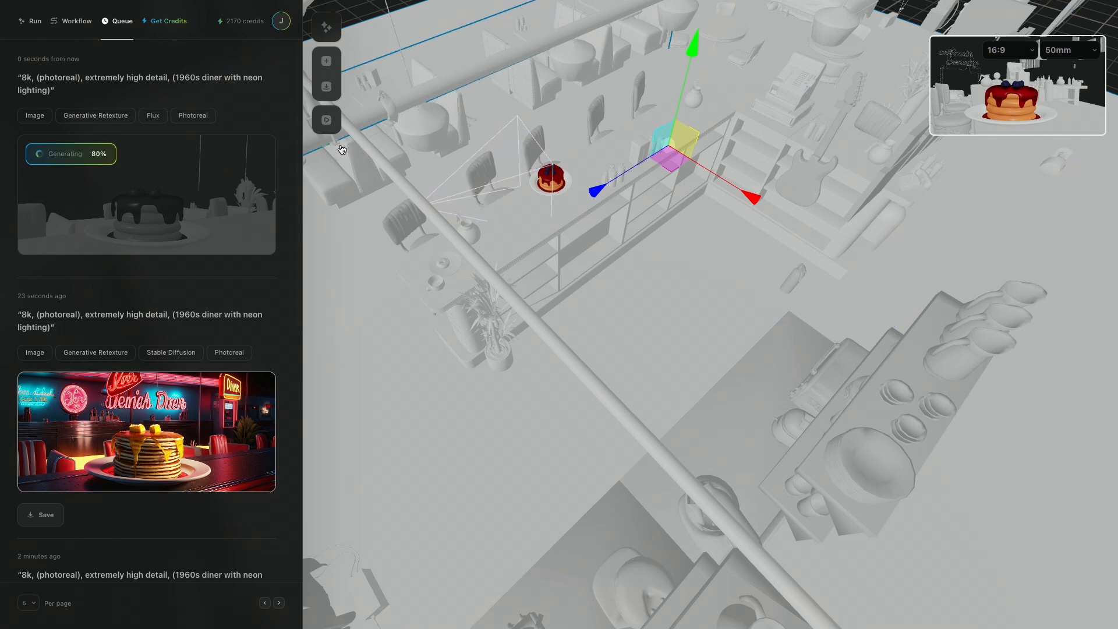
- Queue the new camera view with Flux, then again with Stable Diffusion, checking Mask 2's Pancakes object and prompt
{"action": "left_click", "coordinate": [26, 22]}
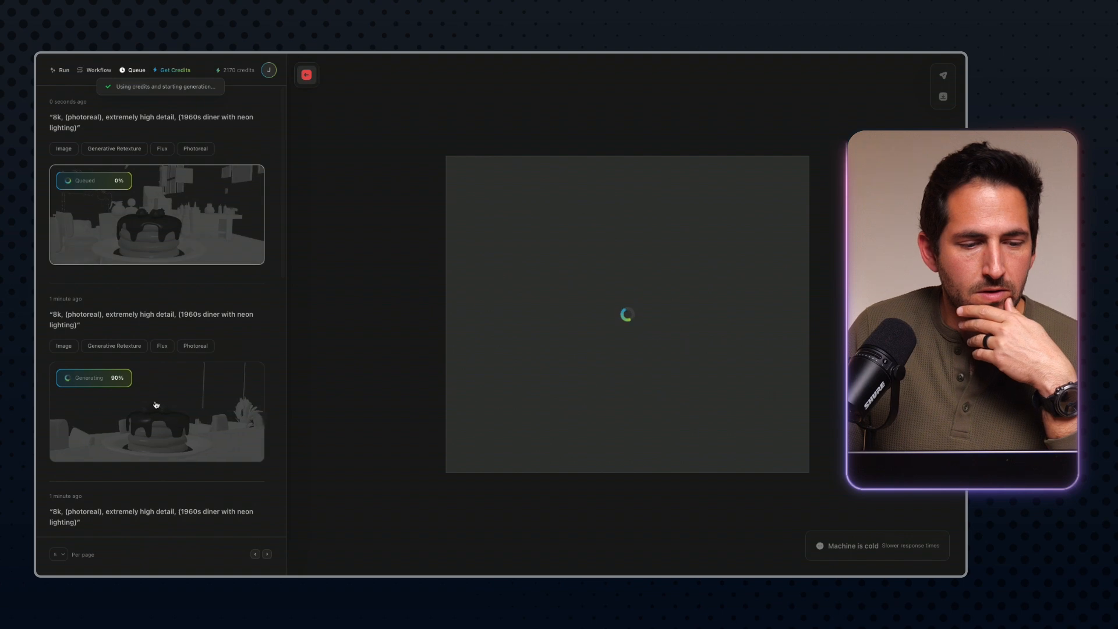
{"action": "left_click", "coordinate": [61, 70]}
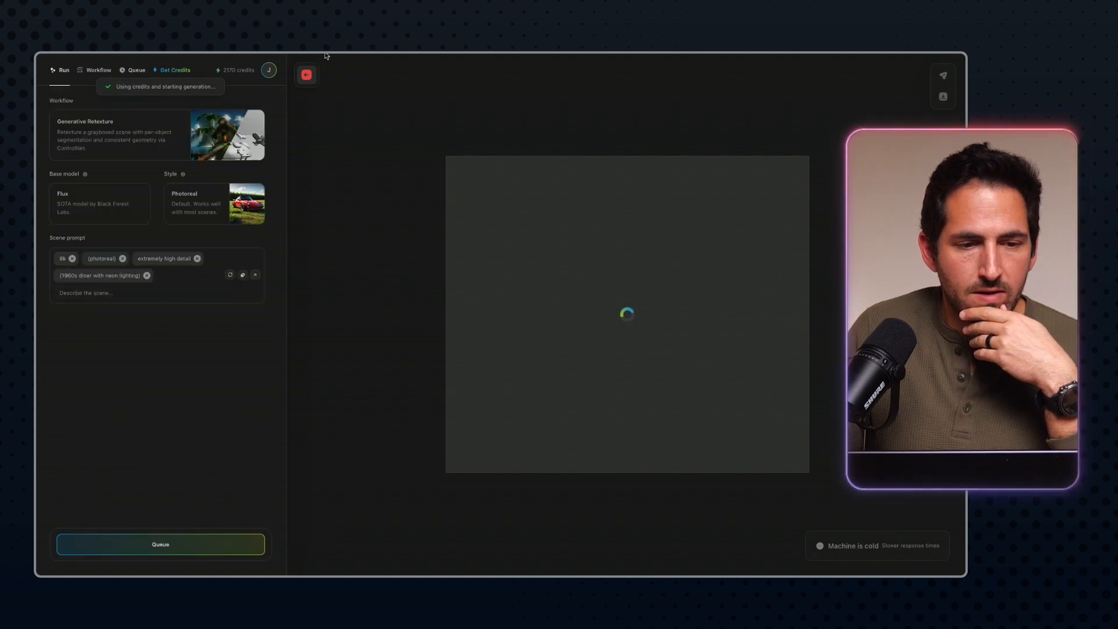
{"action": "left_click", "coordinate": [309, 82]}
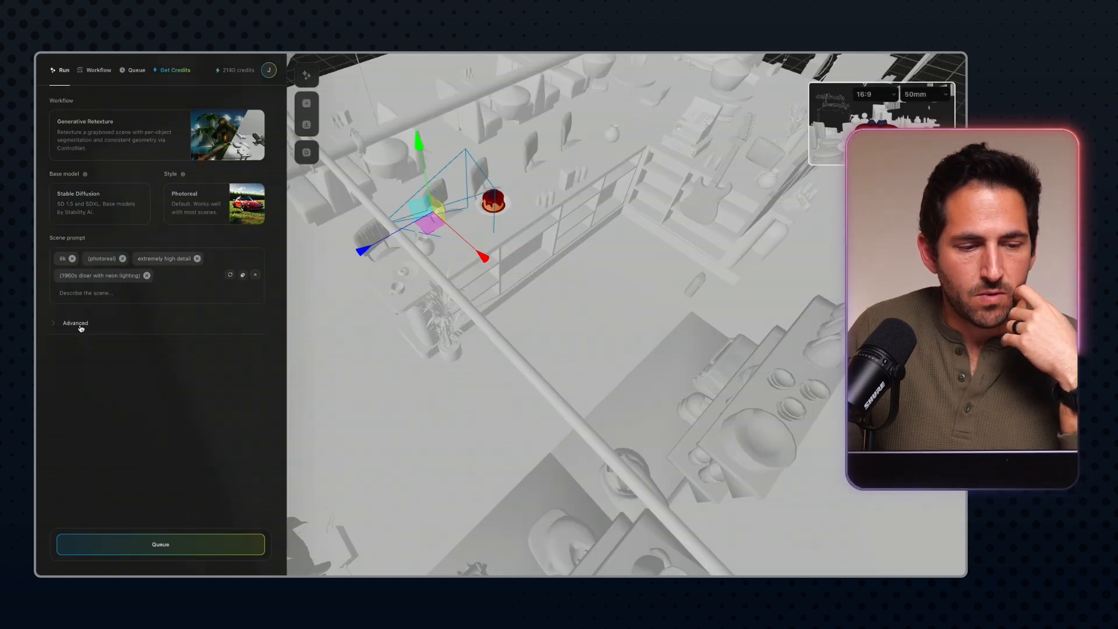
{"action": "left_click", "coordinate": [116, 442]}
{"action": "scroll", "coordinate": [121, 495], "scroll_direction": "down", "scroll_amount": 1}
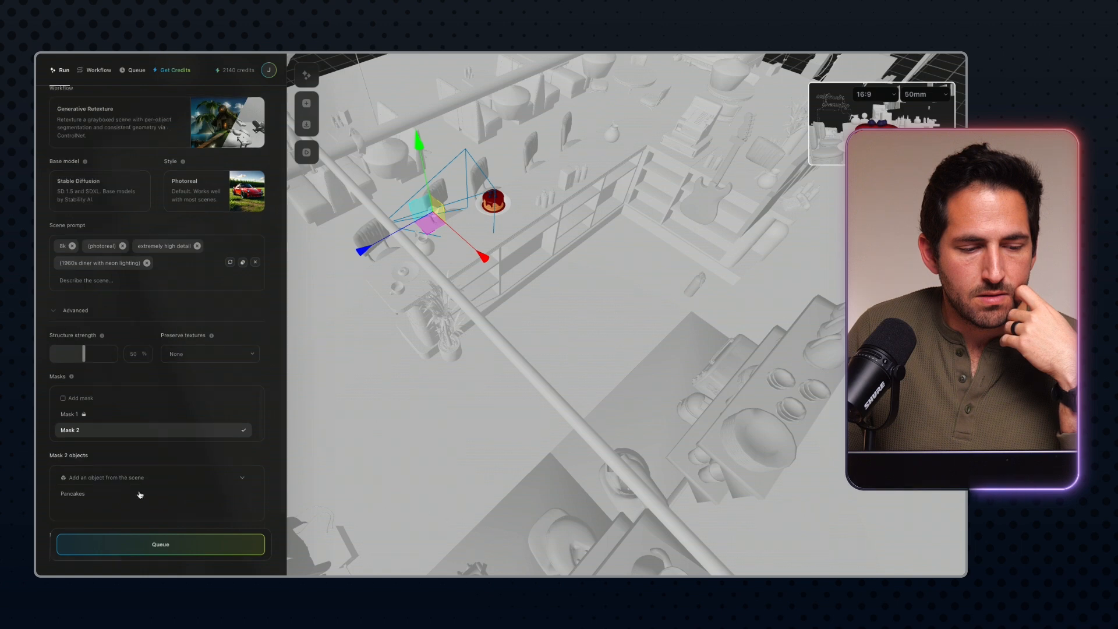
{"action": "scroll", "coordinate": [124, 506], "scroll_direction": "down", "scroll_amount": 2}
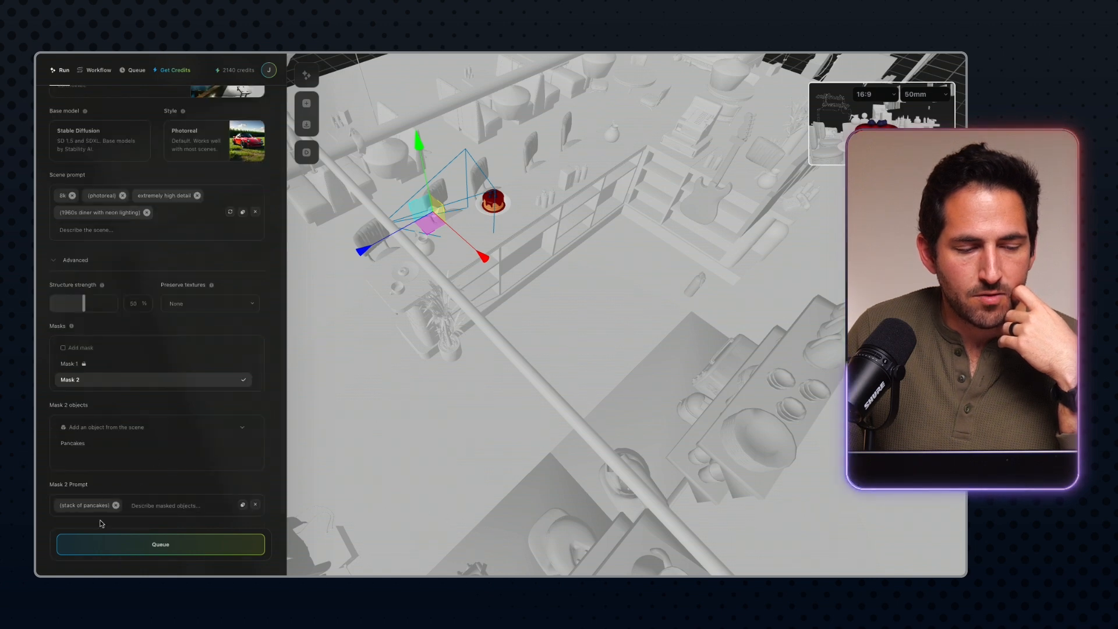
{"action": "left_click", "coordinate": [135, 549]}
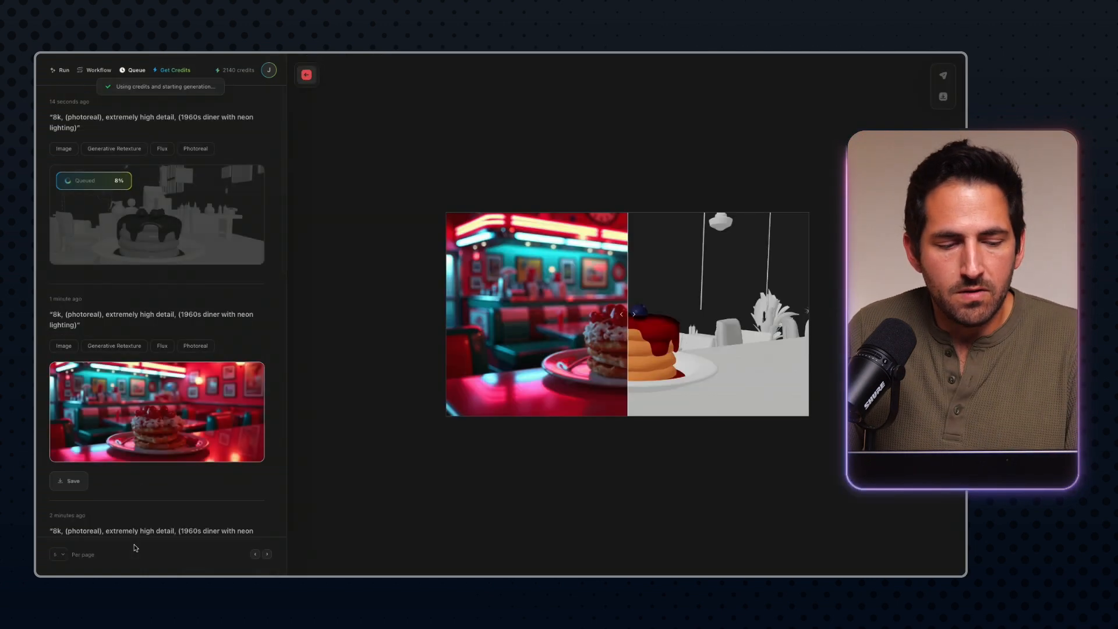
- Open the Flux image of the first pancake view and examine it enlarged against the grayboxed scene
{"action": "scroll", "coordinate": [179, 385], "scroll_direction": "down", "scroll_amount": 3}
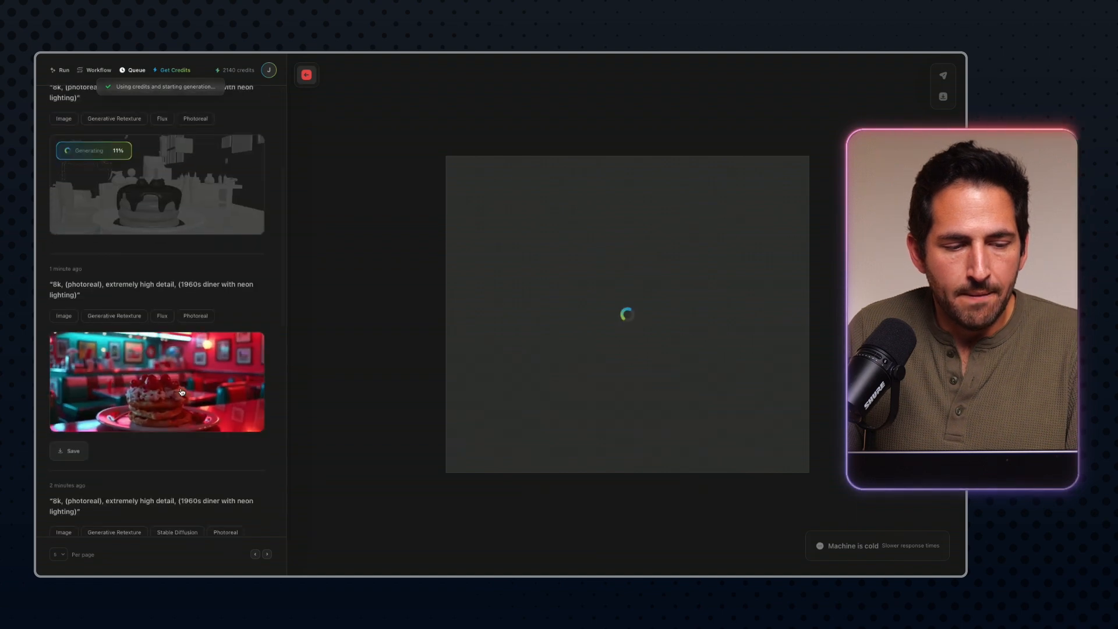
{"action": "left_click", "coordinate": [180, 249]}
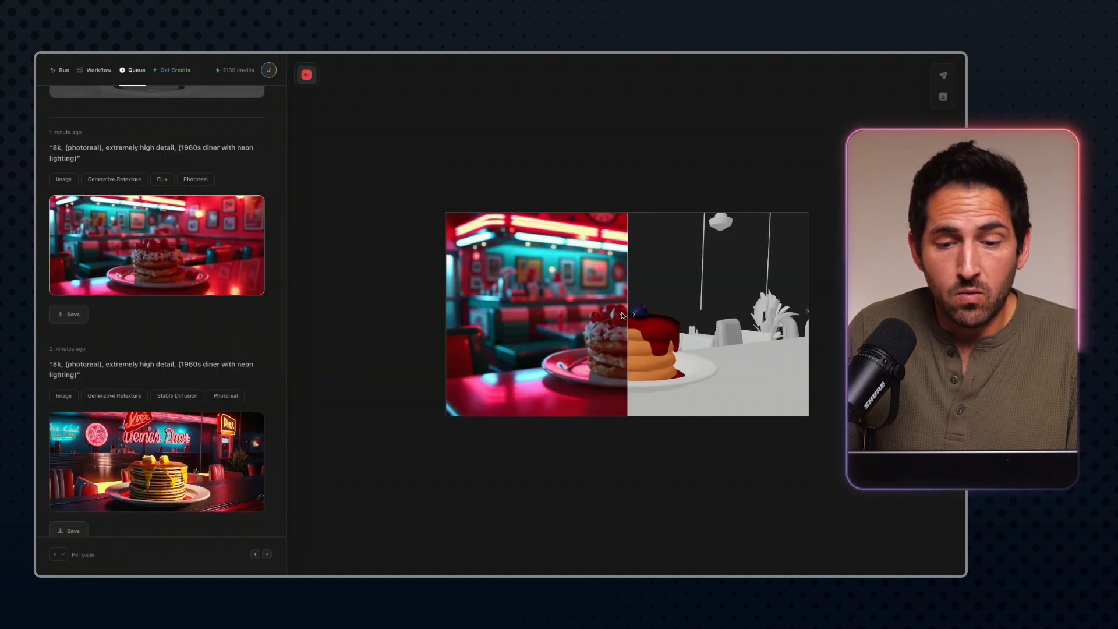
{"action": "left_click_drag", "start_coordinate": [626, 317], "coordinate": [754, 330]}
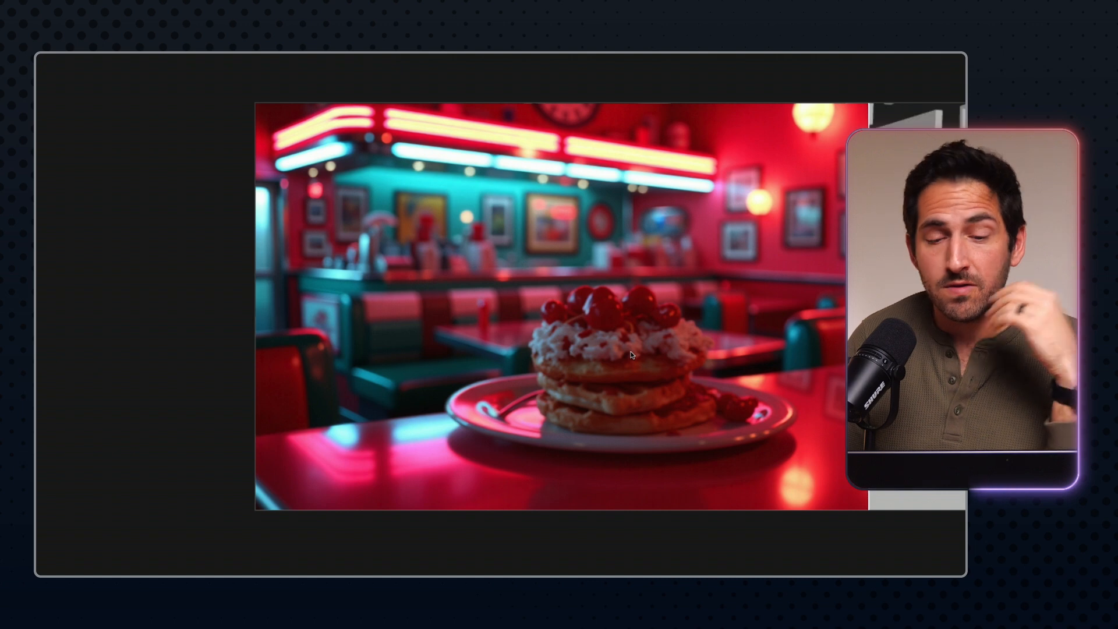
{"action": "key", "text": "Right"}
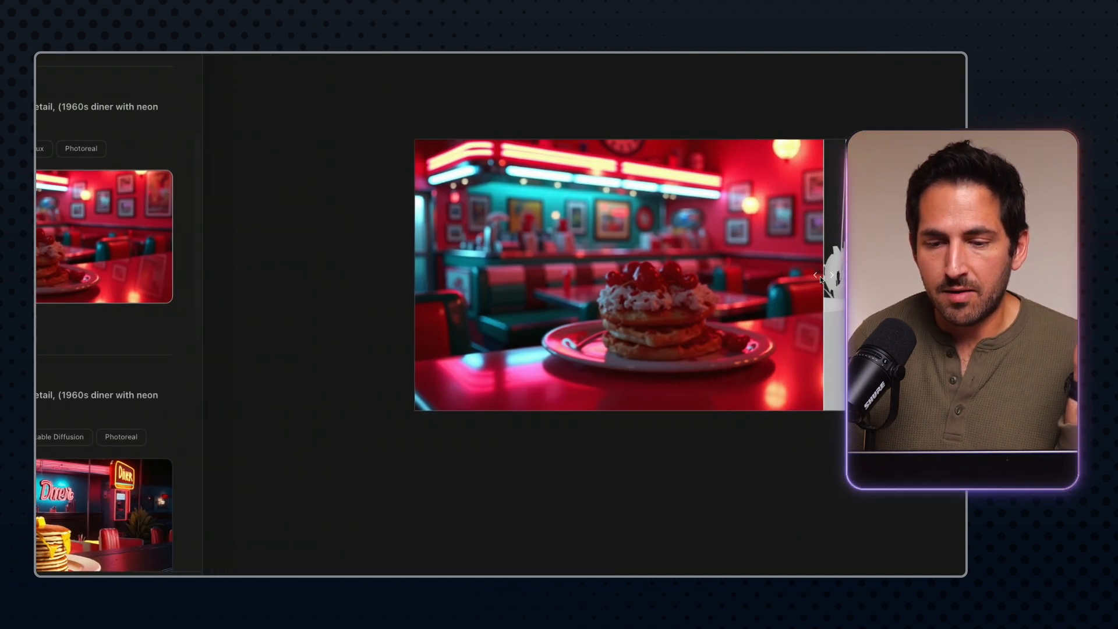
{"action": "scroll", "coordinate": [641, 302], "scroll_direction": "up", "scroll_amount": 2, "text": "ctrl"}
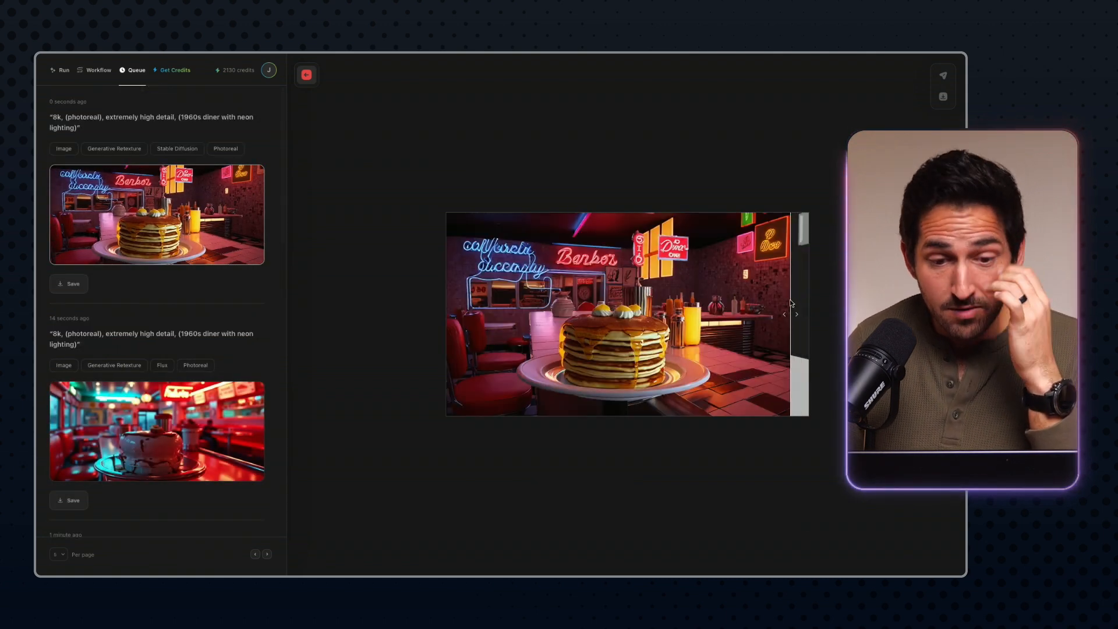
- Compare the Flux and Stable Diffusion images of the second camera view, then return to the run settings
{"action": "left_click", "coordinate": [195, 438]}
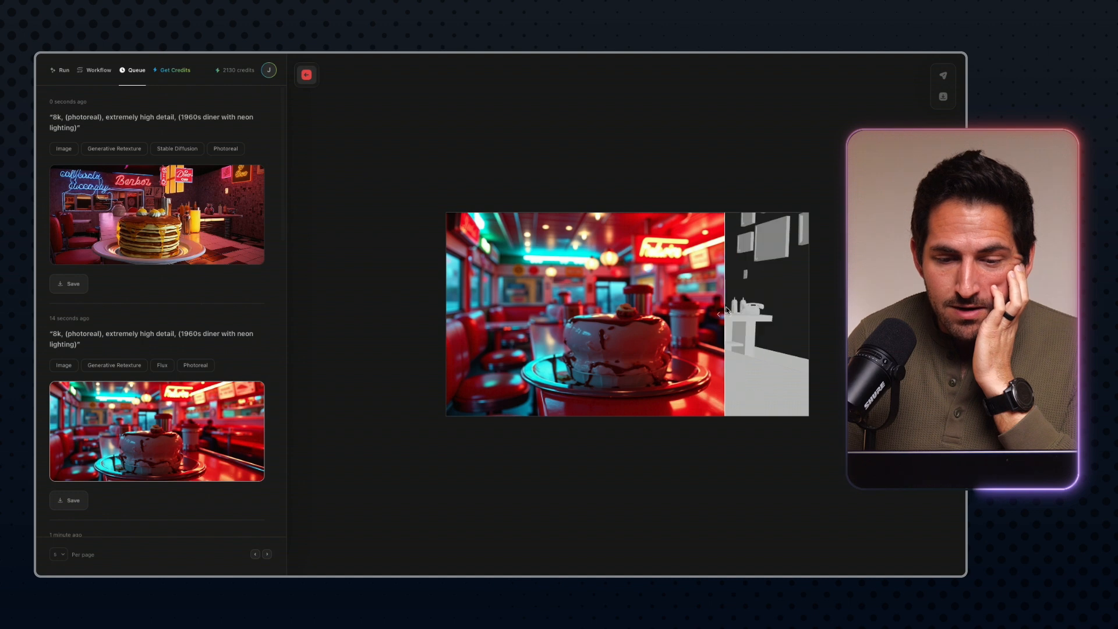
{"action": "left_click", "coordinate": [171, 215]}
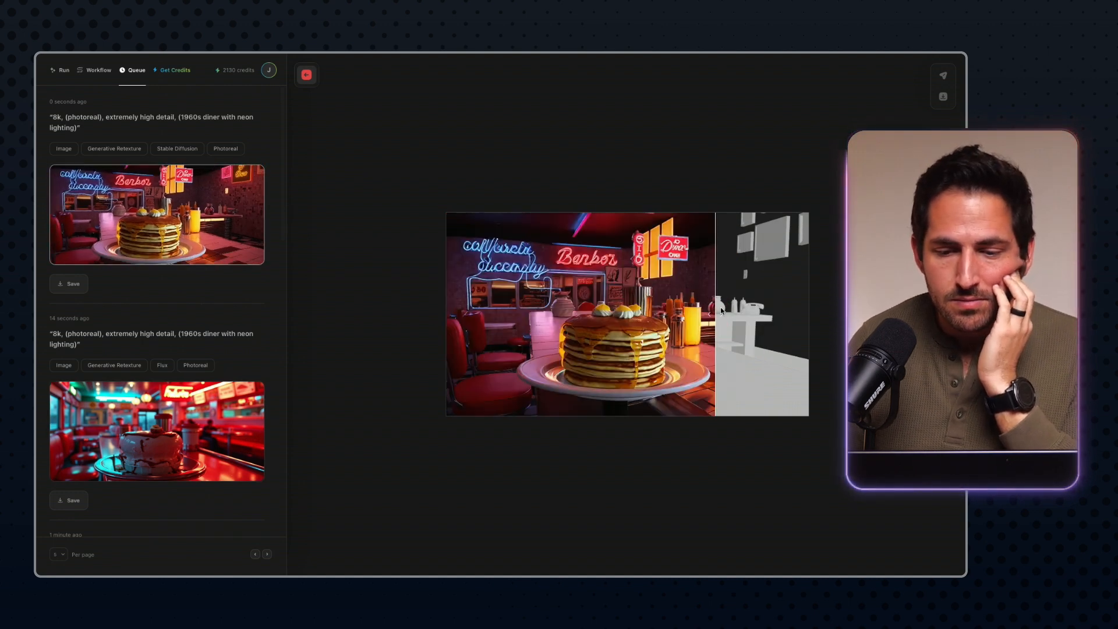
{"action": "left_click", "coordinate": [61, 72]}
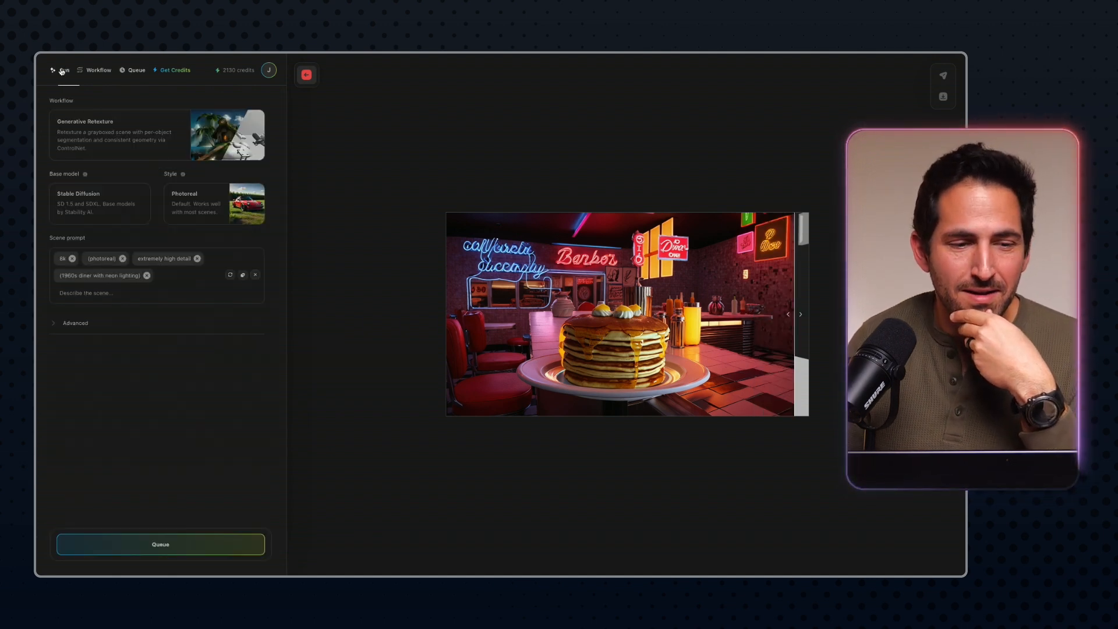
- Return to the 3D scene, set the camera lens to 75mm, and reposition and rotate the camera for a close-up of the pancakes
{"action": "left_click", "coordinate": [306, 77]}
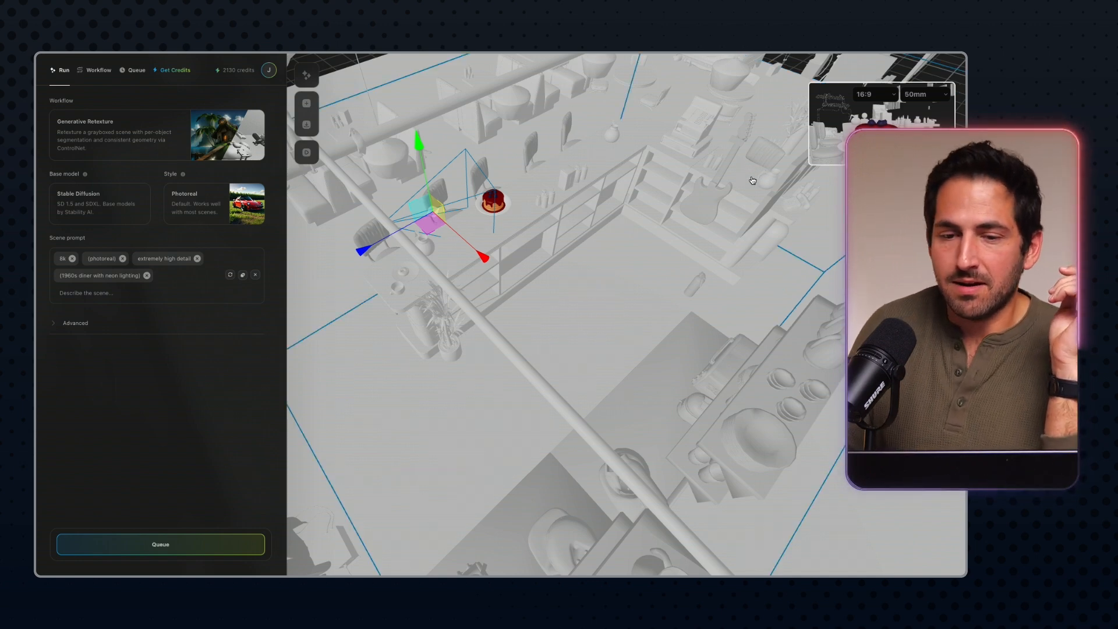
{"action": "scroll", "coordinate": [753, 181], "scroll_direction": "up", "scroll_amount": 3}
{"action": "left_click", "coordinate": [75, 330]}
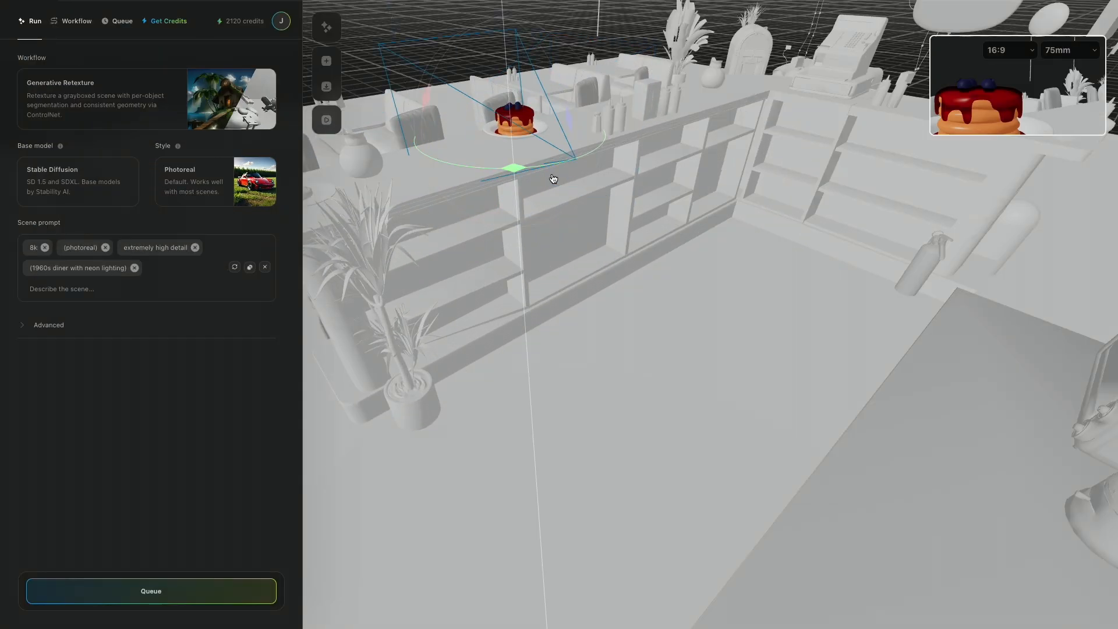
{"action": "mouse_move", "coordinate": [553, 179]}
{"action": "left_mouse_down"}
{"action": "mouse_move", "coordinate": [543, 187]}
{"action": "mouse_move", "coordinate": [619, 179]}
{"action": "mouse_move", "coordinate": [563, 165]}
{"action": "left_mouse_up"}
{"action": "key", "text": "w"}
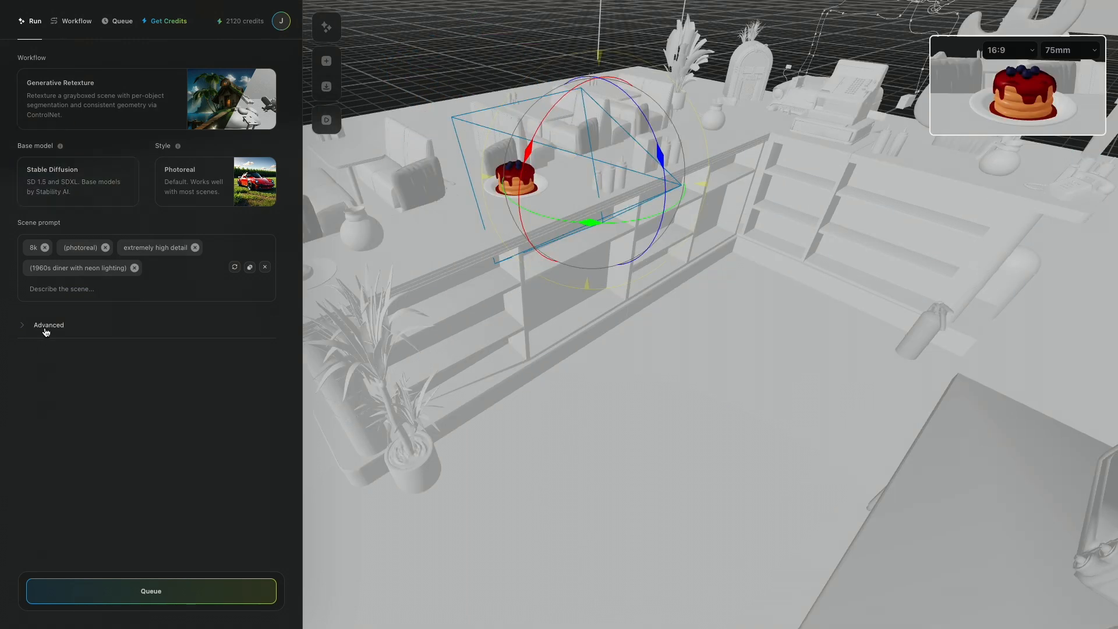
- Check Mask 2's Pancakes object and prompt in the advanced settings, and queue the close-up with Stable Diffusion
{"action": "left_click", "coordinate": [46, 330]}
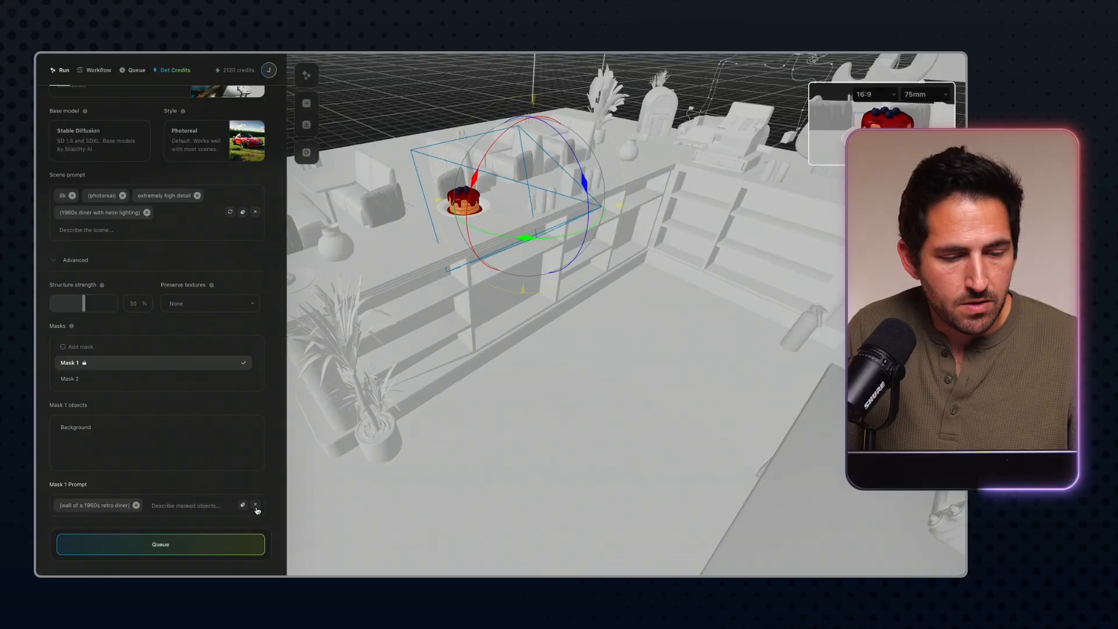
{"action": "left_click", "coordinate": [76, 378]}
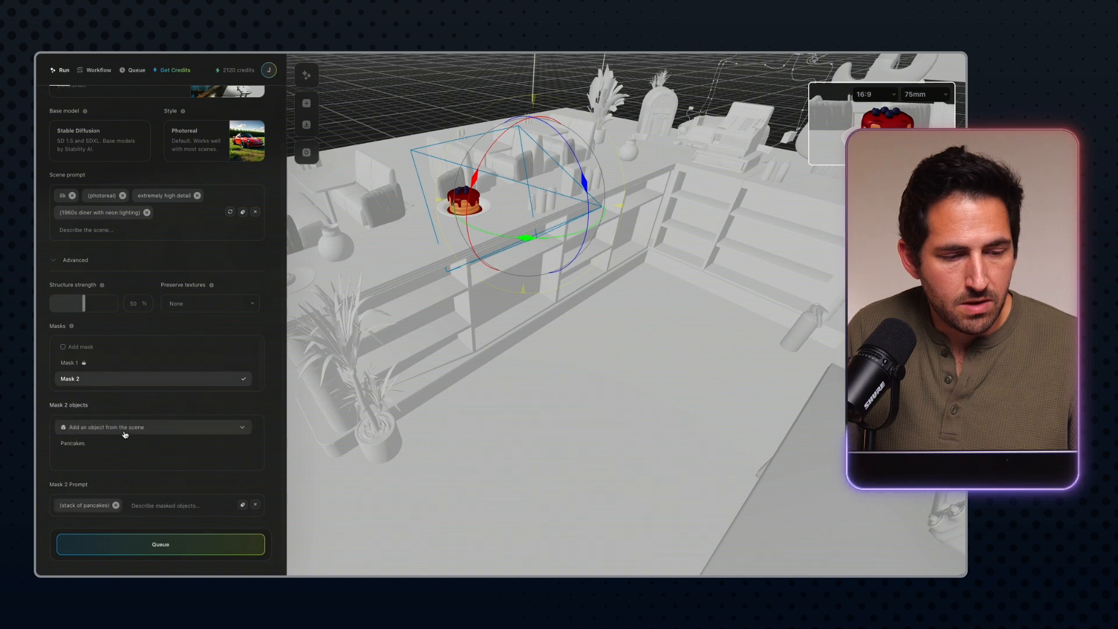
{"action": "left_click", "coordinate": [184, 550]}
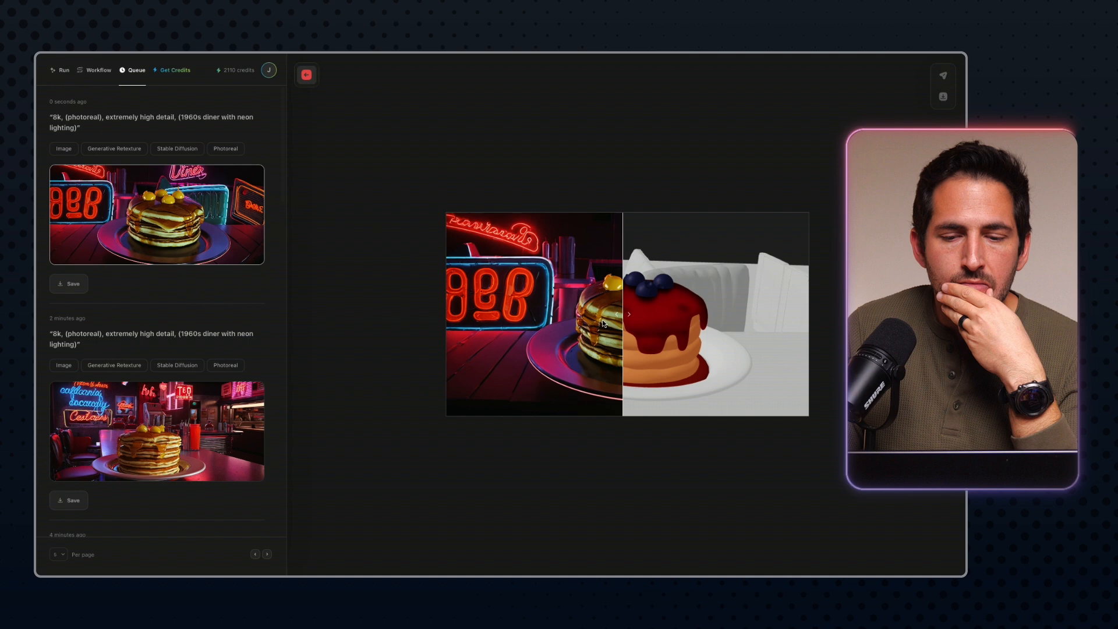
- Replace the scene prompt tag "(1960s diner with neon lighting)" with "(1960s retro diner)"
{"action": "left_click", "coordinate": [61, 71]}
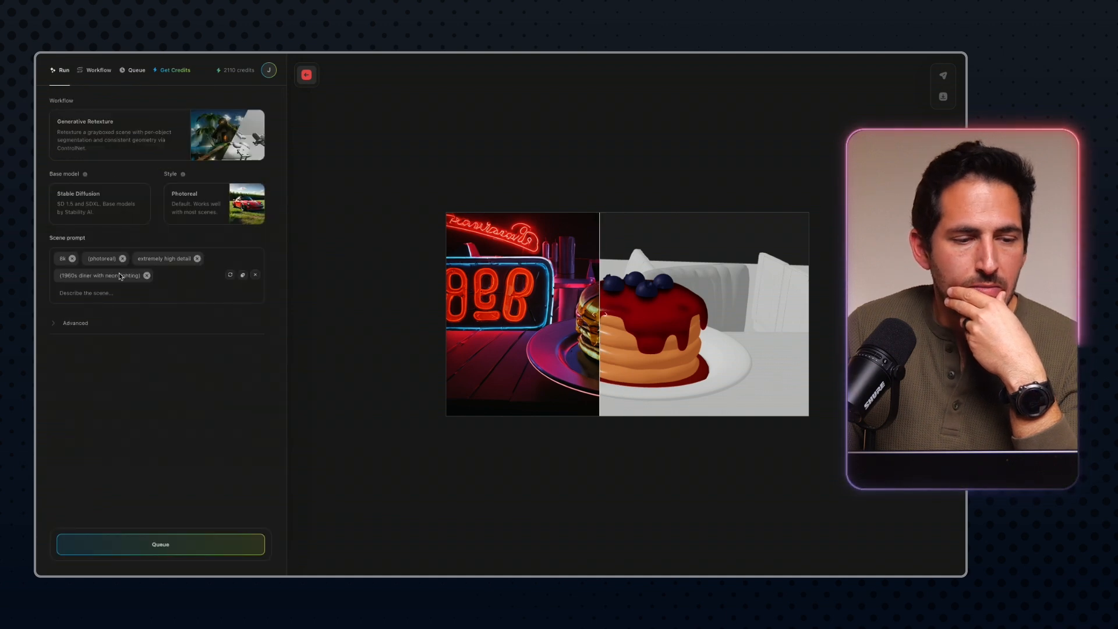
{"action": "left_click", "coordinate": [147, 275]}
{"action": "type", "text": "(1"}
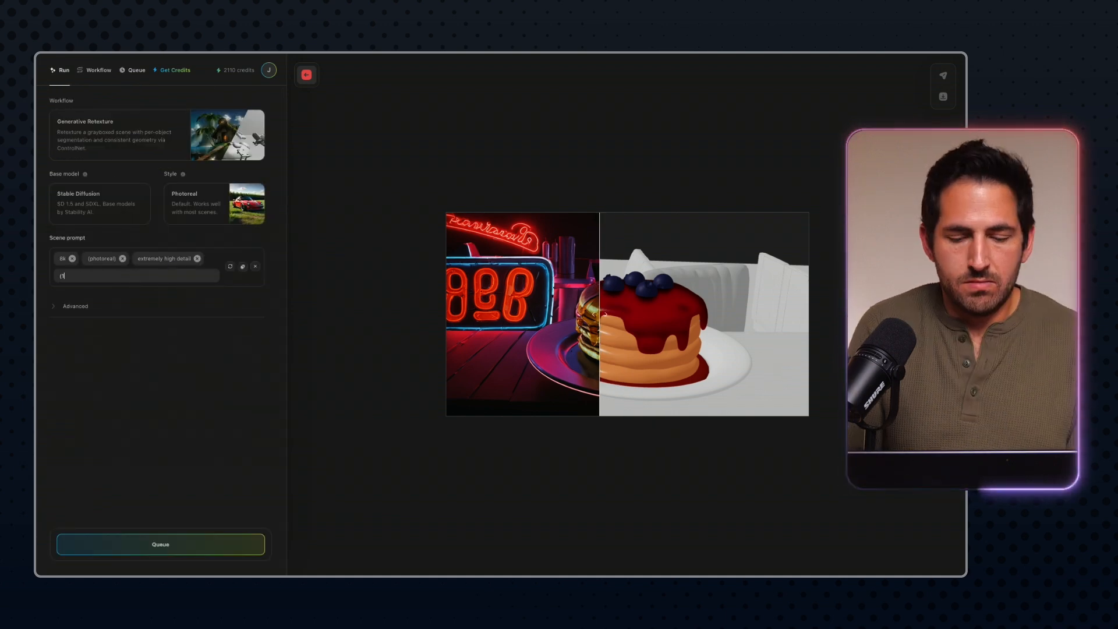
{"action": "type", "text": "960s ret"}
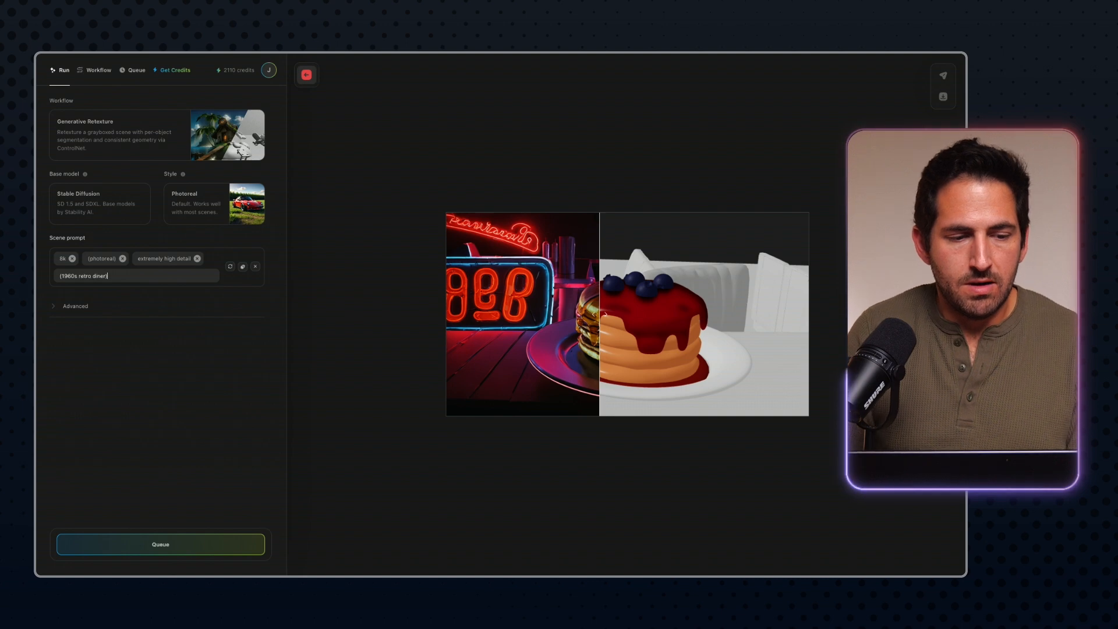
{"action": "type", "text": "ro diner)"}
{"action": "key", "text": "Return"}
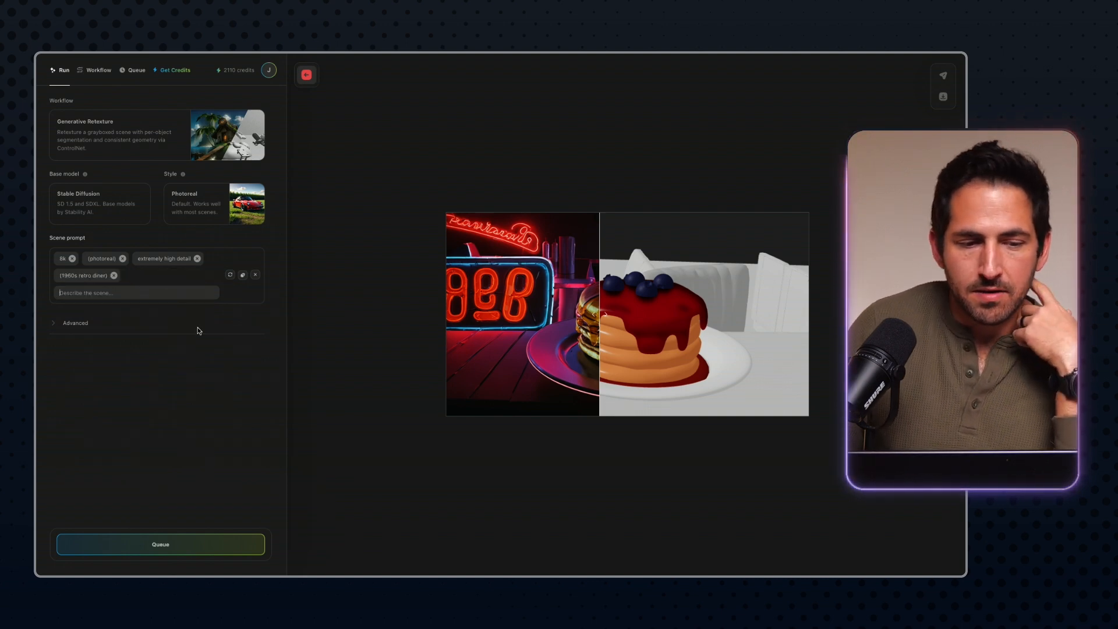
- Queue the close-up with the revised scene prompt and compare the generated image against the grayboxed scene
{"action": "left_click", "coordinate": [193, 541]}
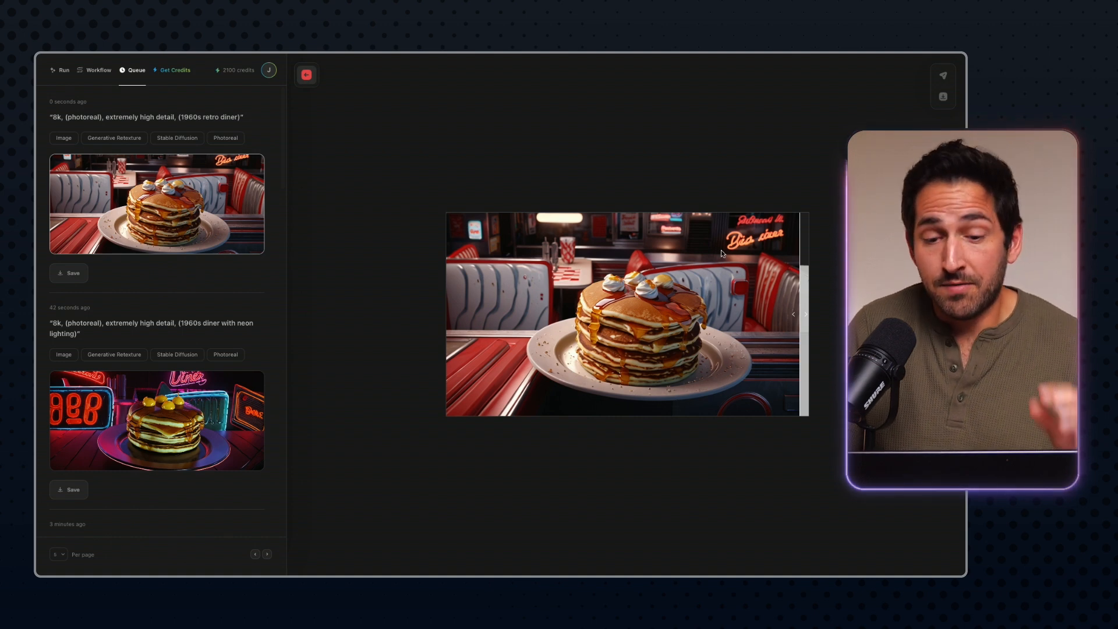
{"action": "left_click_drag", "start_coordinate": [797, 316], "coordinate": [732, 324]}
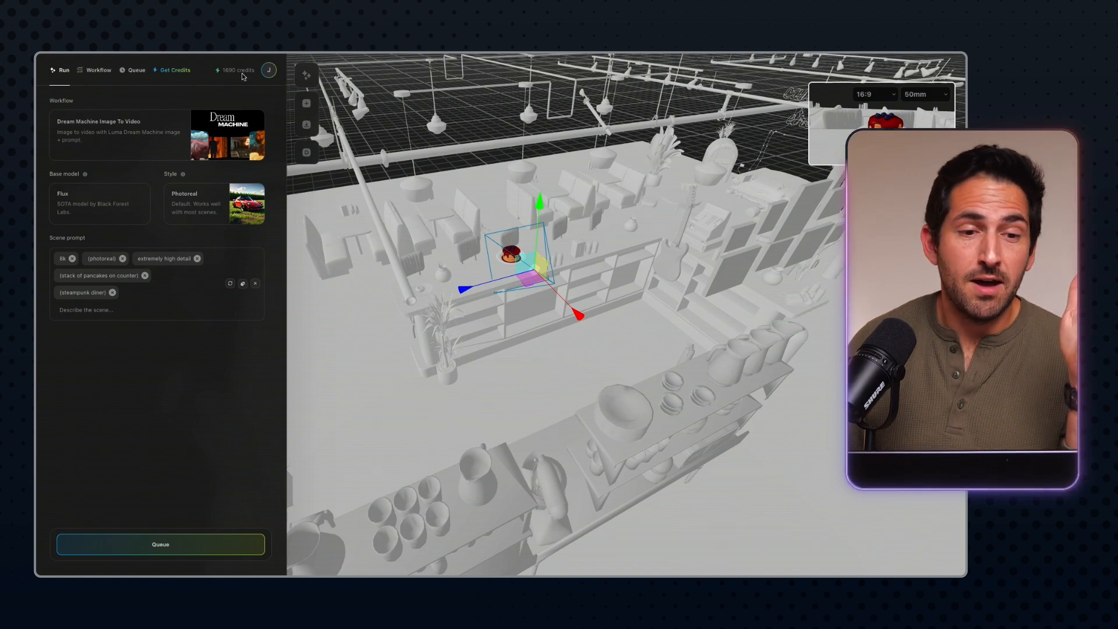
- View the pricing and extra features offered for refilling credits
{"action": "left_click", "coordinate": [168, 71]}
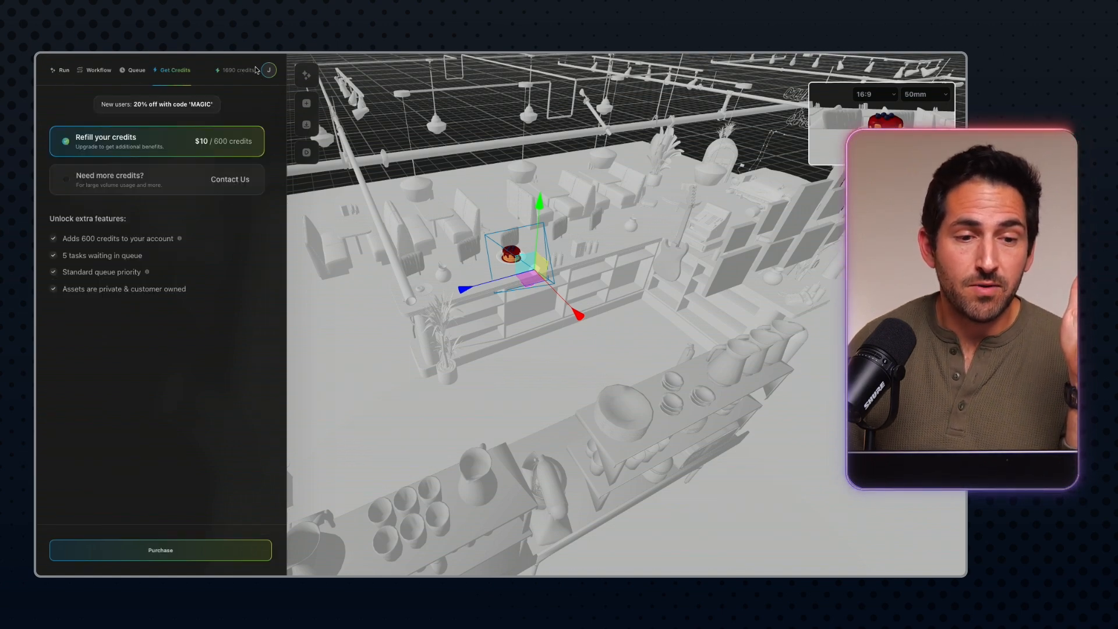